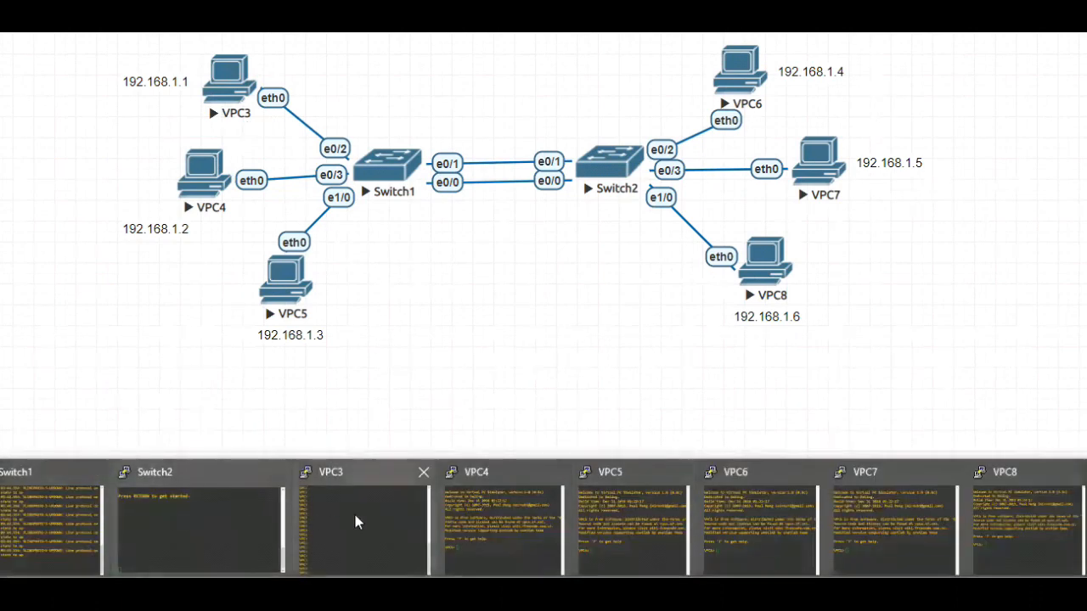
# In the VPC3 console, assign IP address 192.168.1.1 with subnet mask 255.255.255.0, and minimize the console
pyautogui.click(350, 515)
pyautogui.moveTo(464, 90); pyautogui.dragTo(570, 91)
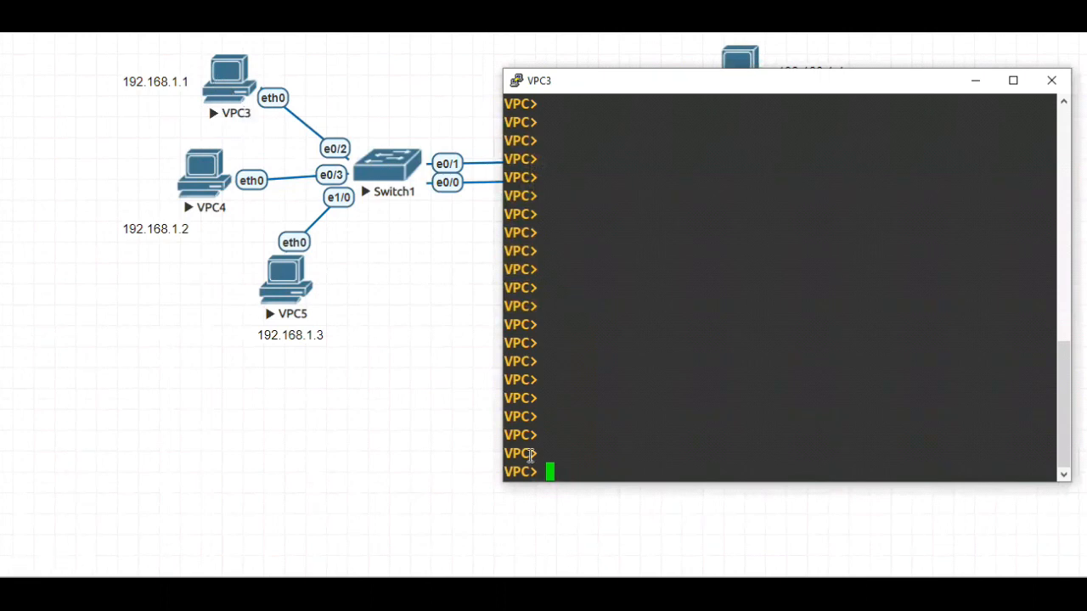
pyautogui.write('ip add')
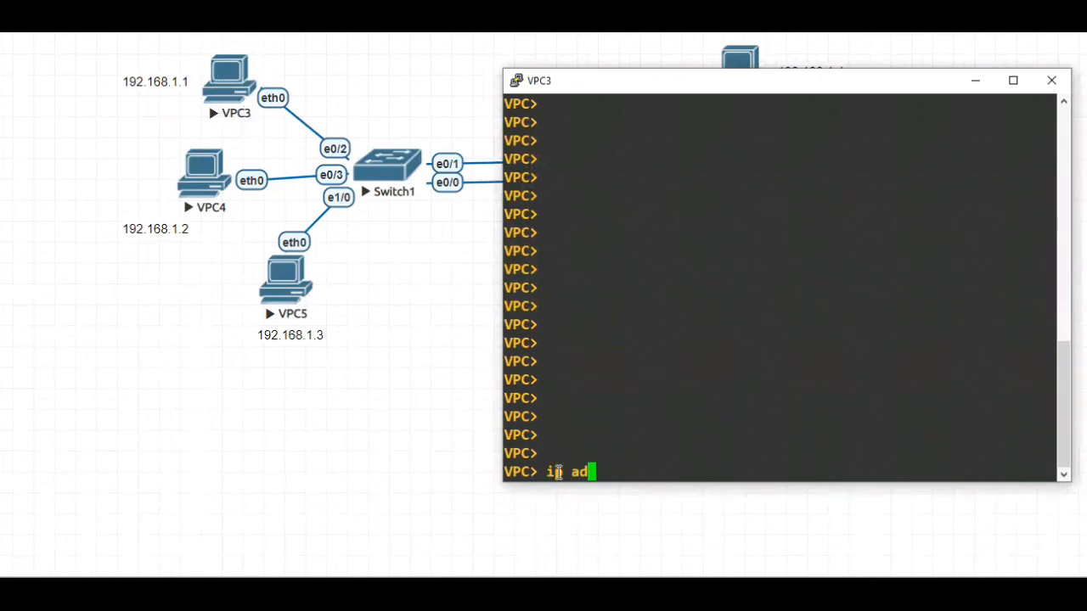
pyautogui.press('BackSpace')
pyautogui.press('BackSpace')
pyautogui.press('BackSpace')
pyautogui.press('BackSpace')
pyautogui.write('192.168.1')
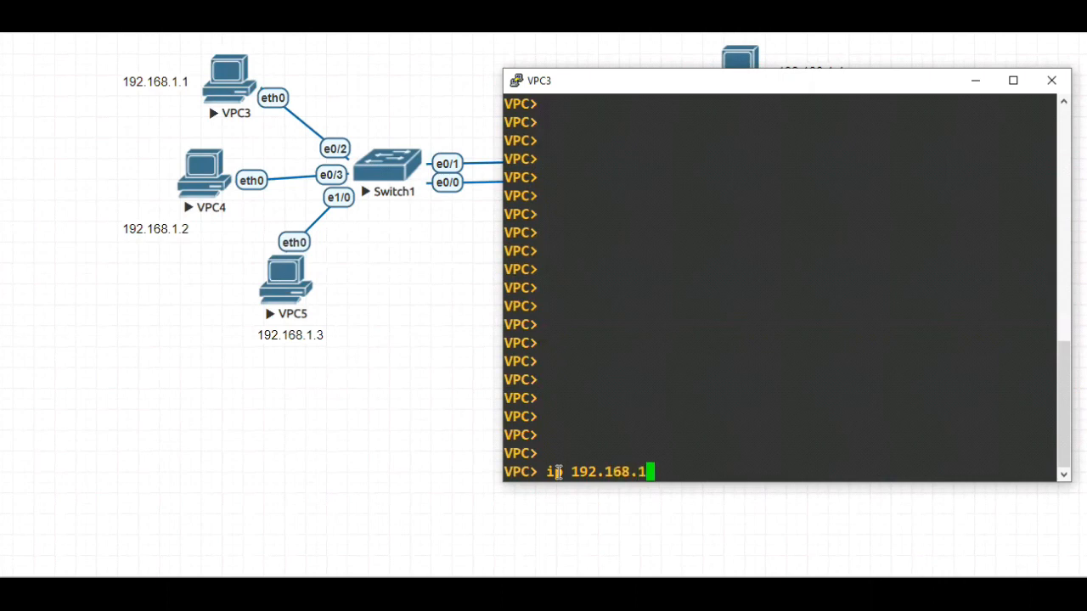
pyautogui.write('.1 255.255.255')
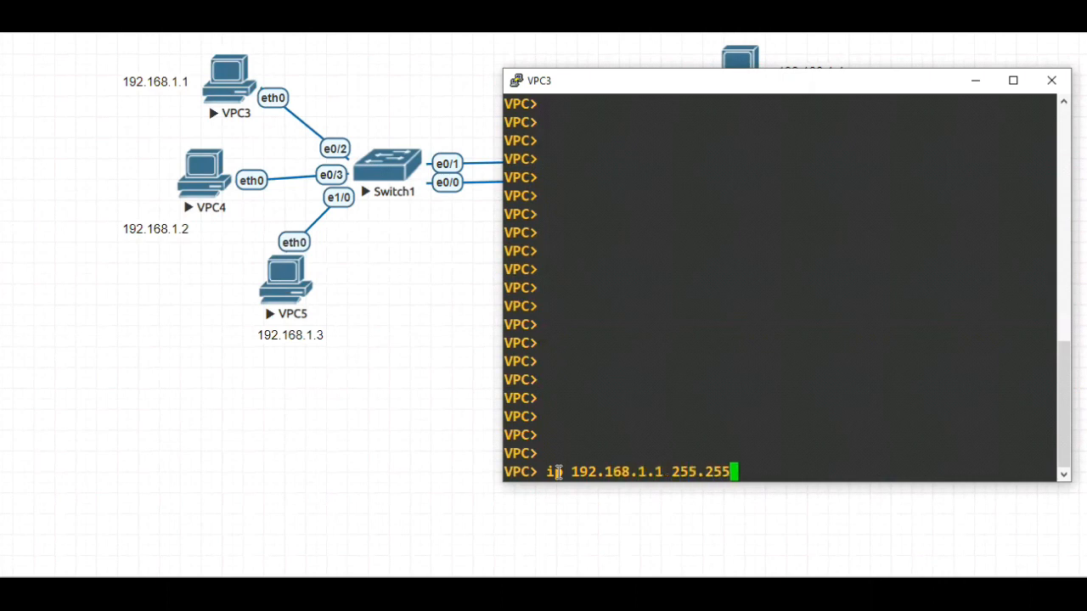
pyautogui.write('.0')
pyautogui.press('Return')
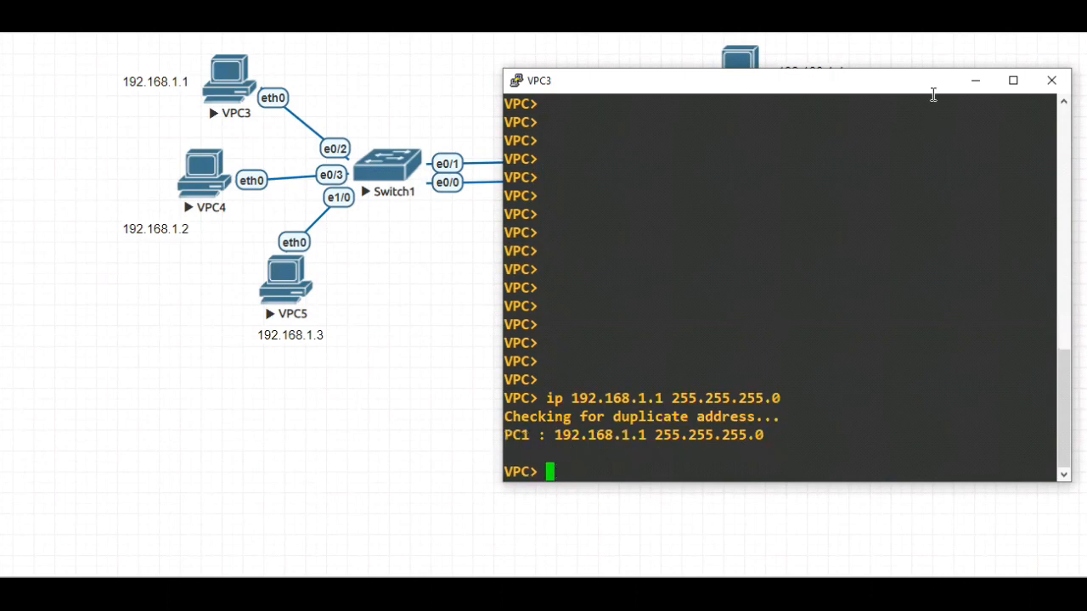
pyautogui.click(976, 81)
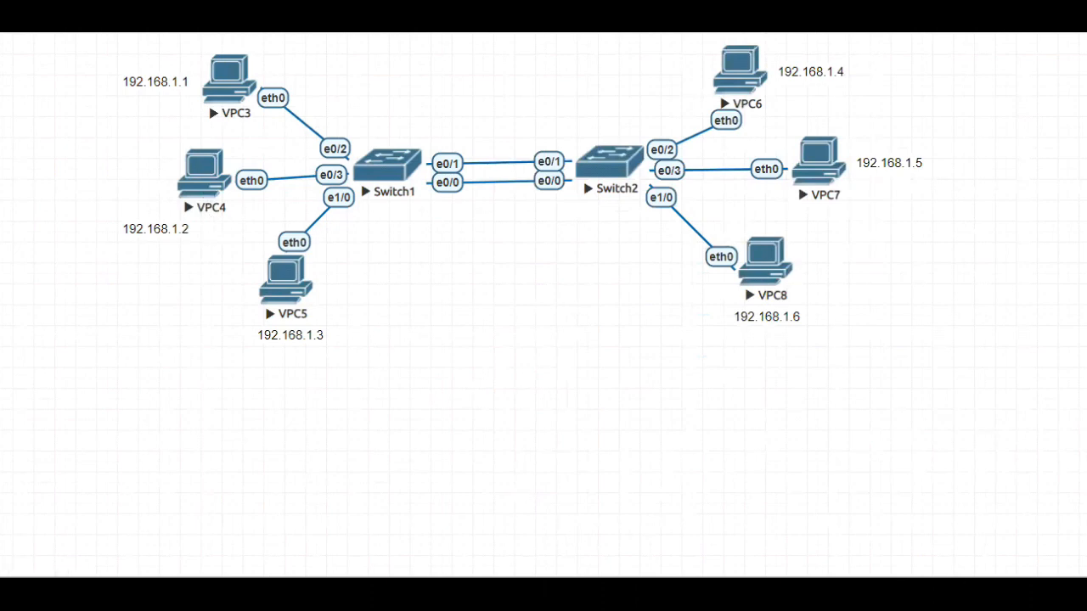
# In the VPC4 console, assign IP address 192.168.1.2 with subnet mask 255.255.255.0, and minimize the console
pyautogui.click(514, 528)
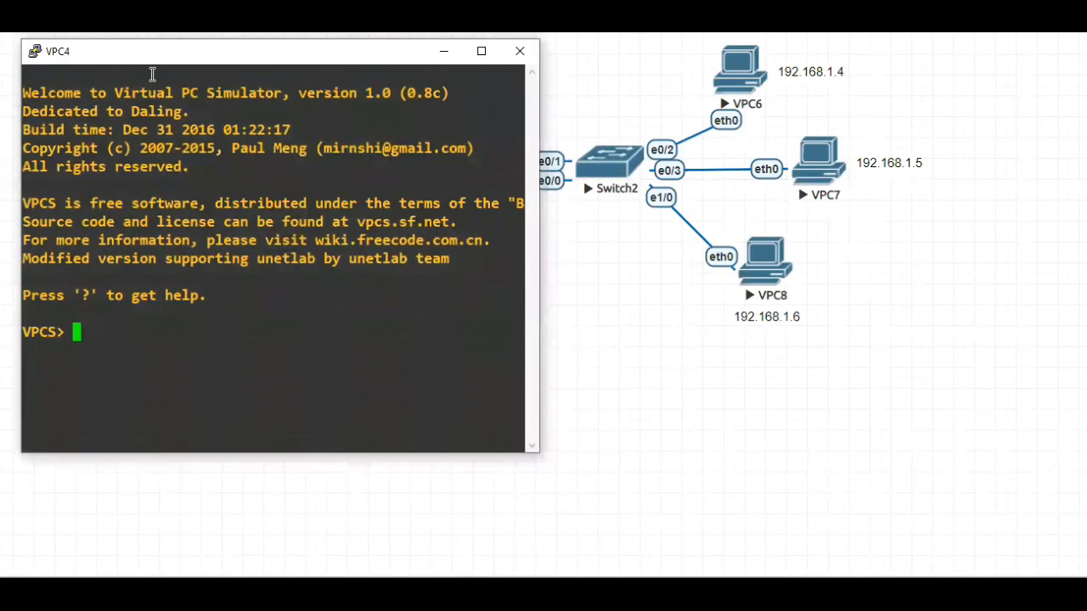
pyautogui.moveTo(146, 65); pyautogui.dragTo(580, 159)
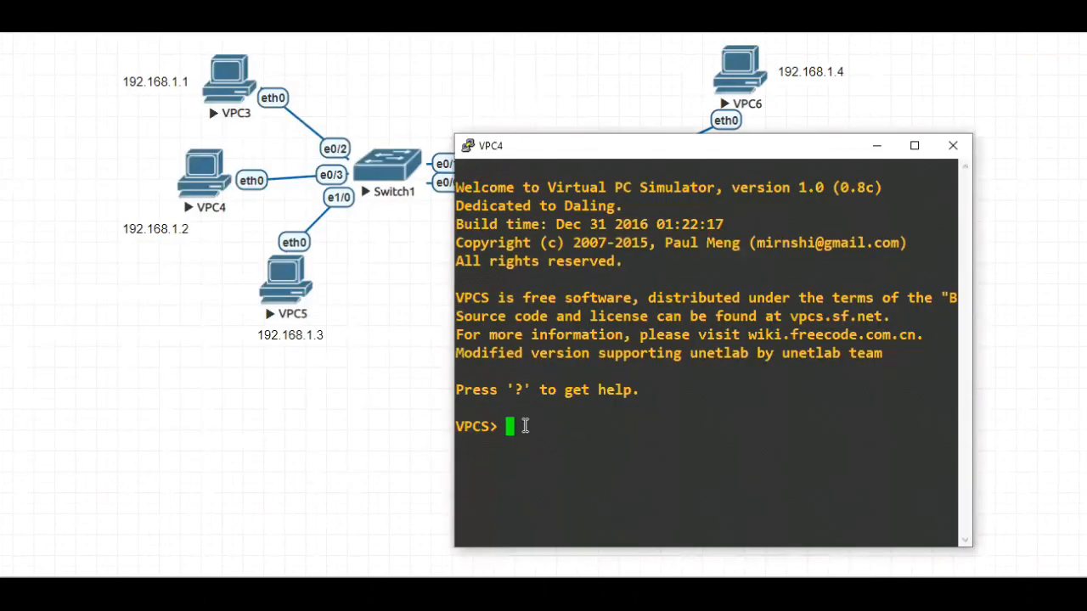
pyautogui.write('ip 192')
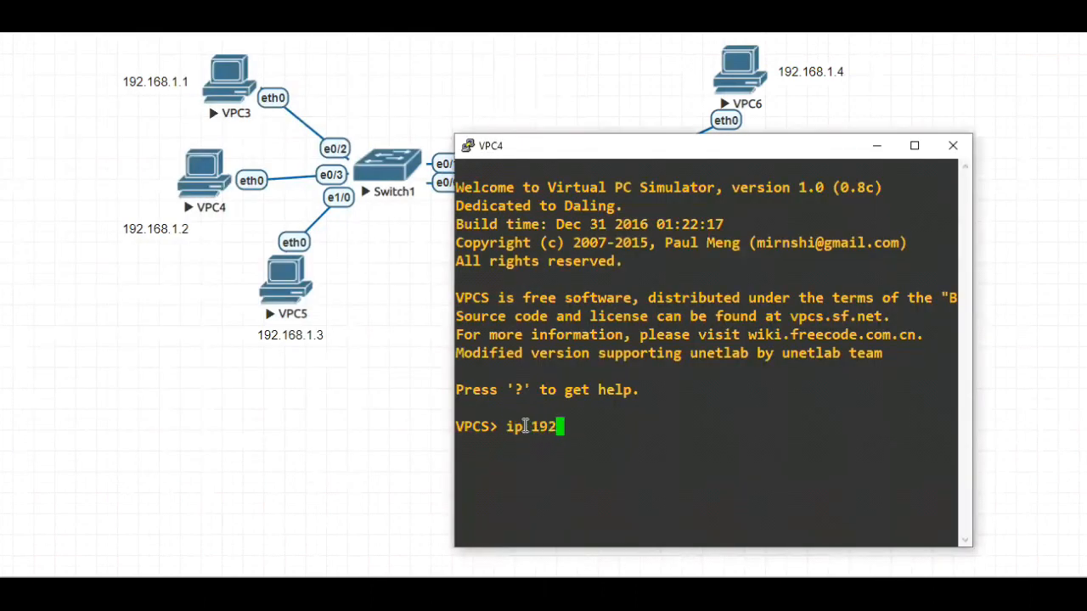
pyautogui.write('.168.1.2 2')
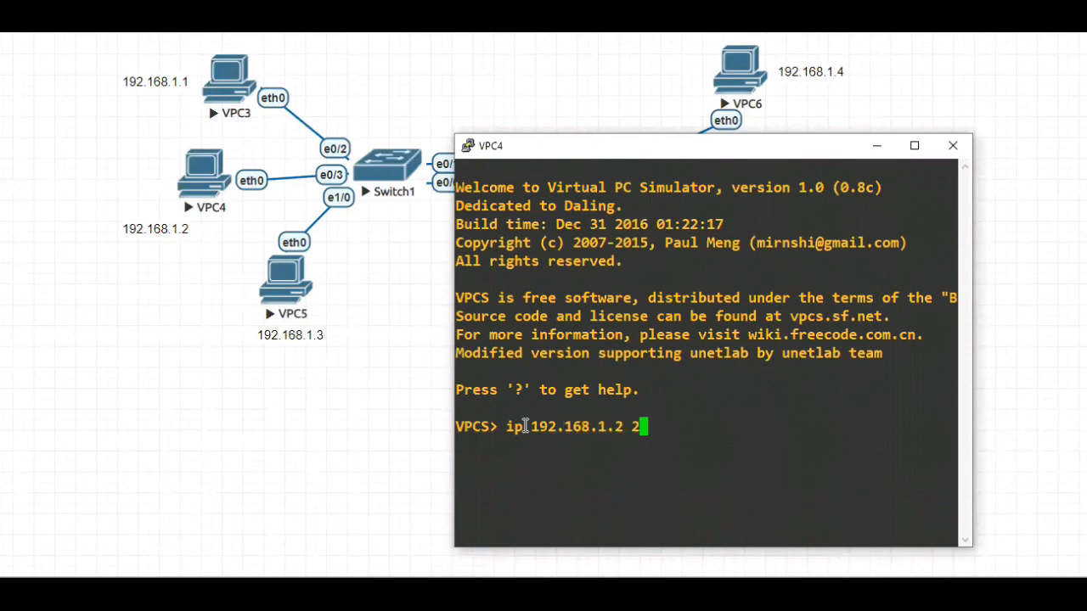
pyautogui.write('55.255')
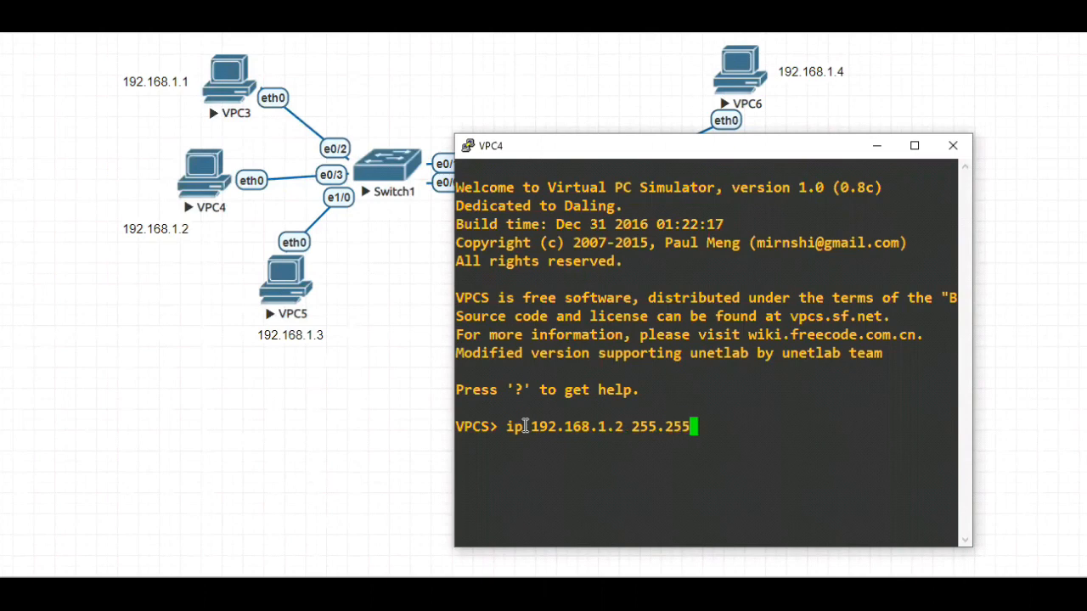
pyautogui.write('.255.0')
pyautogui.press('Return')
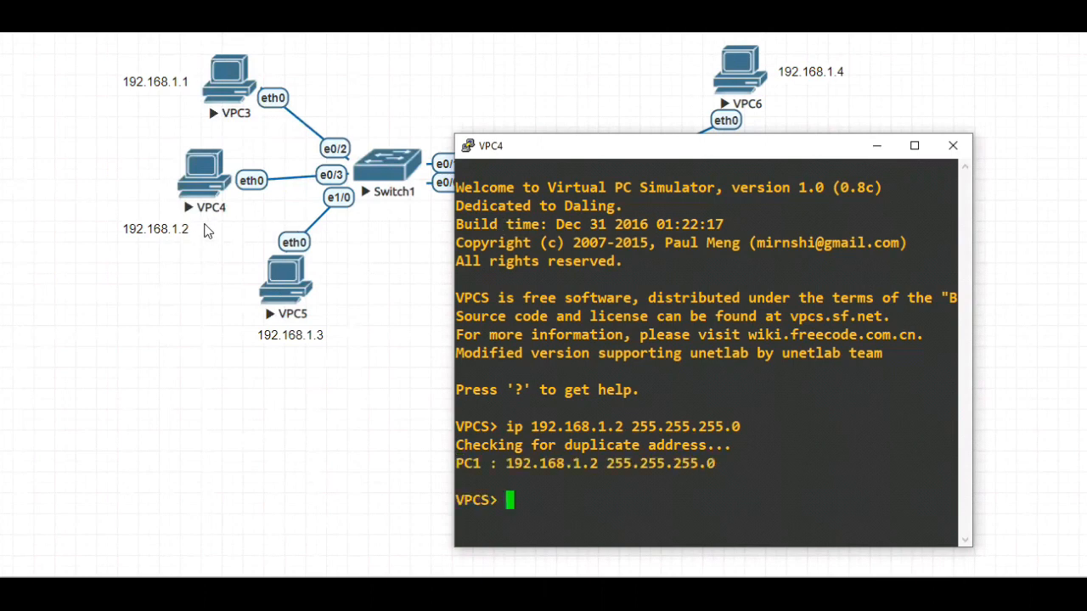
pyautogui.click(878, 147)
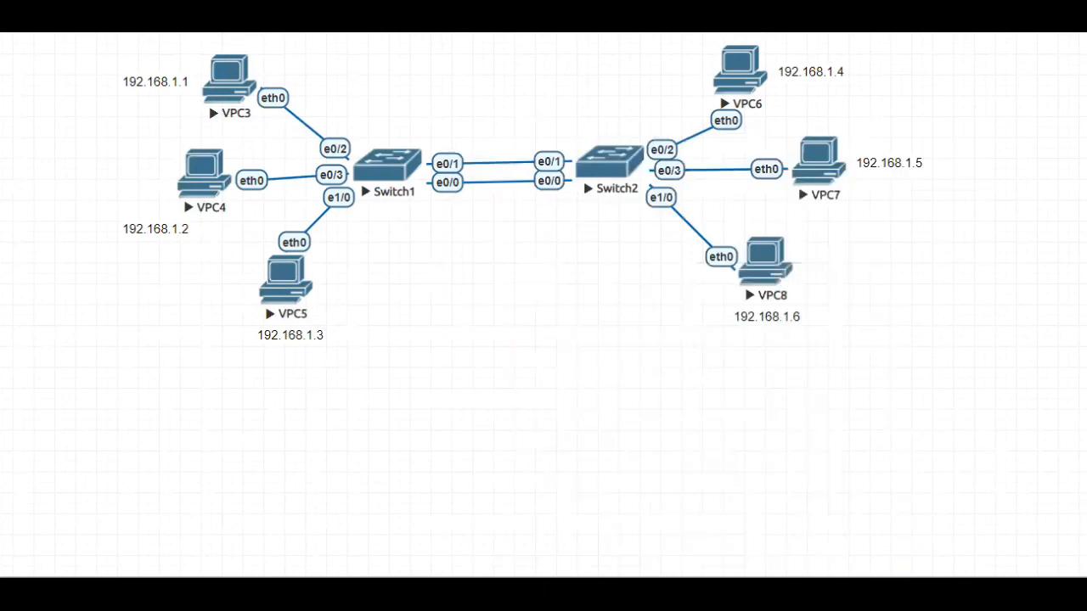
# In the VPC5 console, assign IP address 192.168.1.3 with subnet mask 255.255.255.0, and minimize the console
pyautogui.click(640, 529)
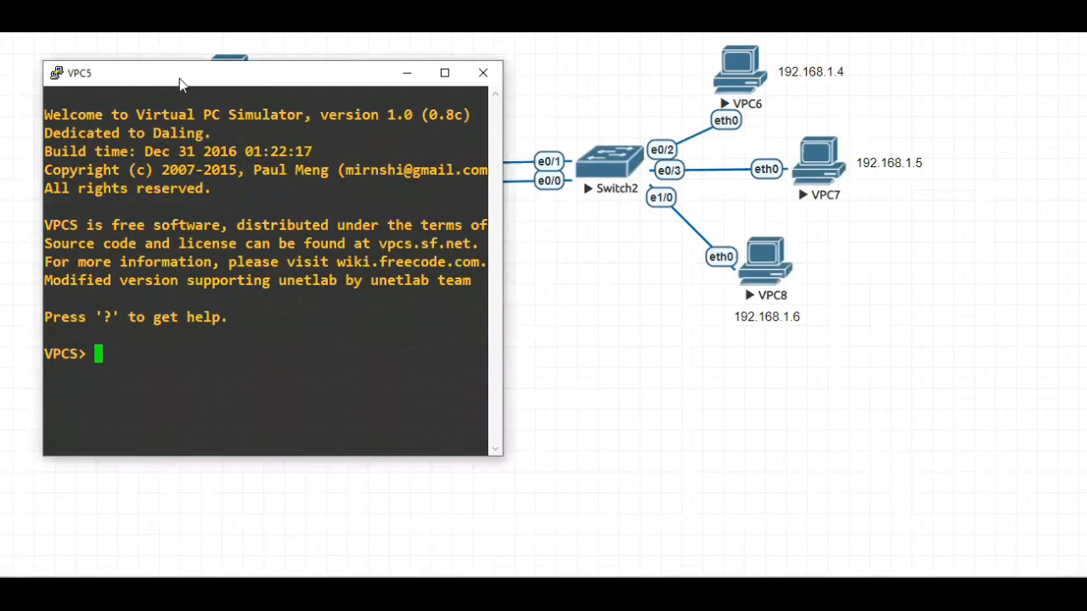
pyautogui.moveTo(179, 83); pyautogui.dragTo(627, 105)
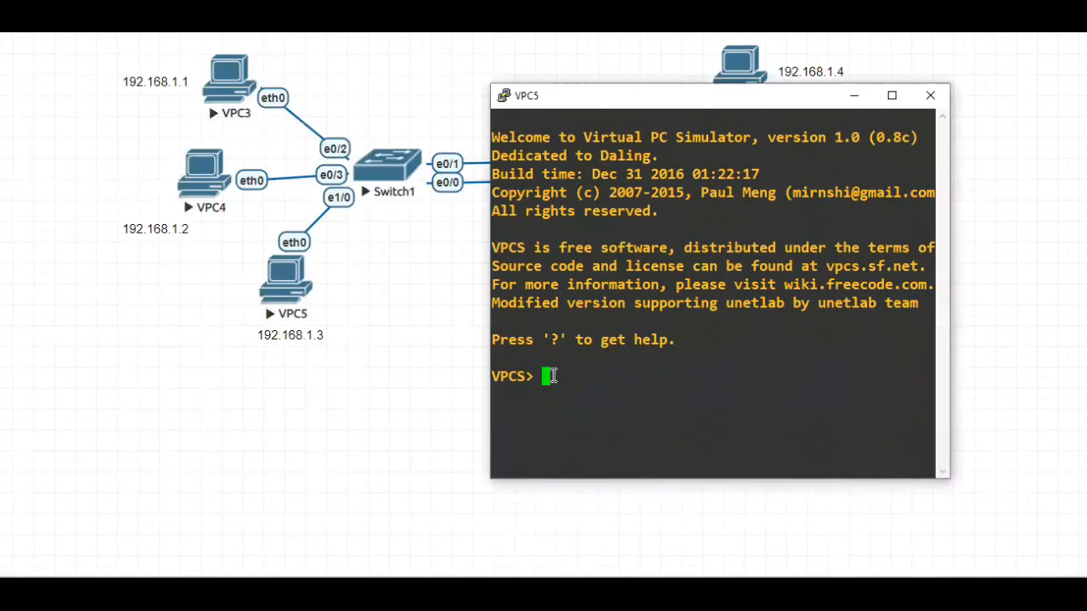
pyautogui.write('ip 192.168')
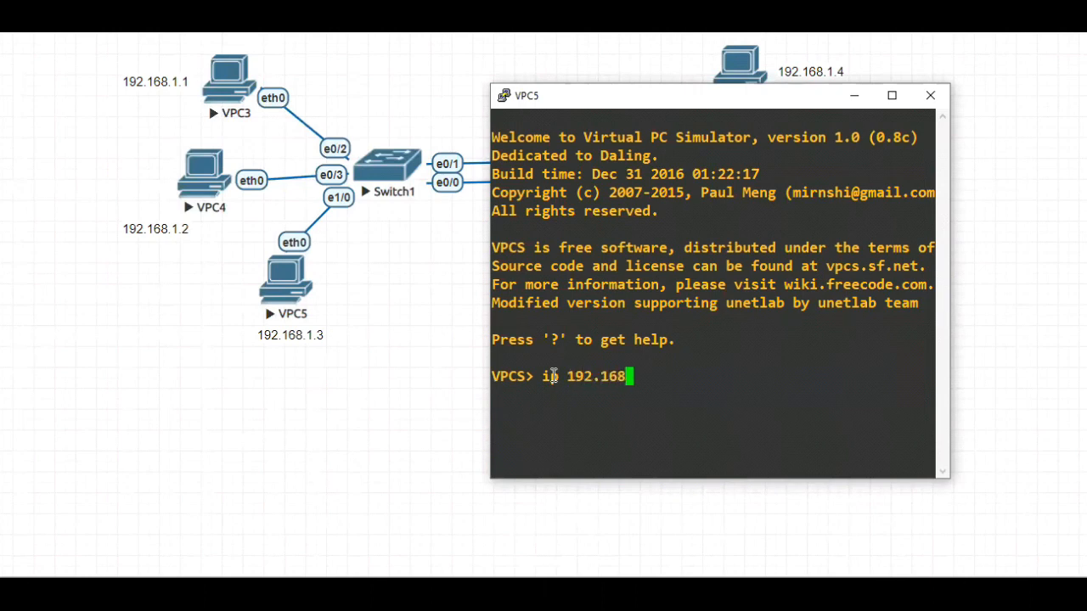
pyautogui.write('.1.3 255.')
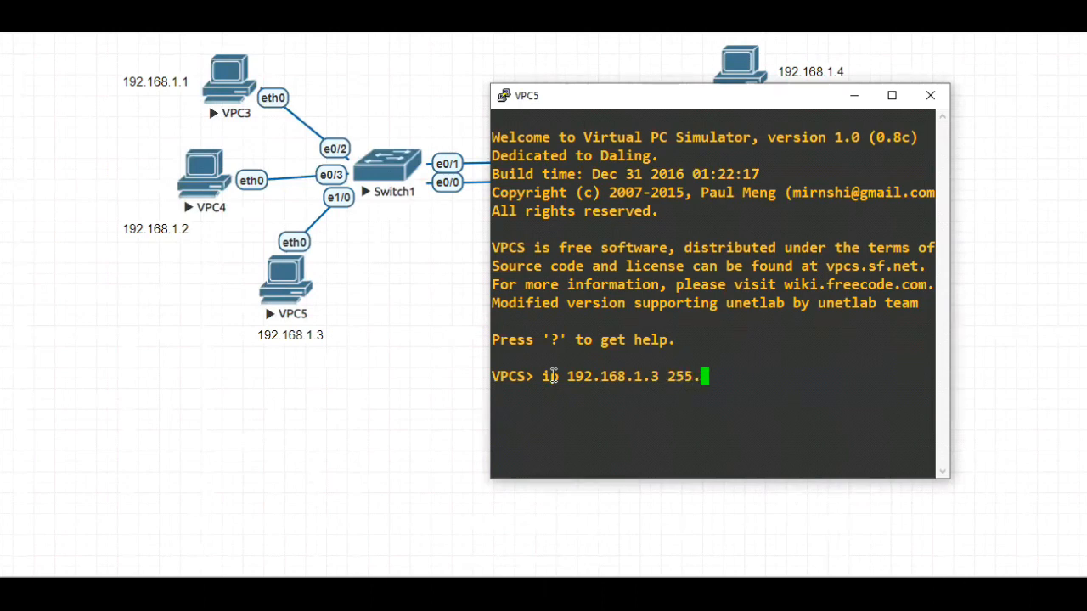
pyautogui.write('255.255.25')
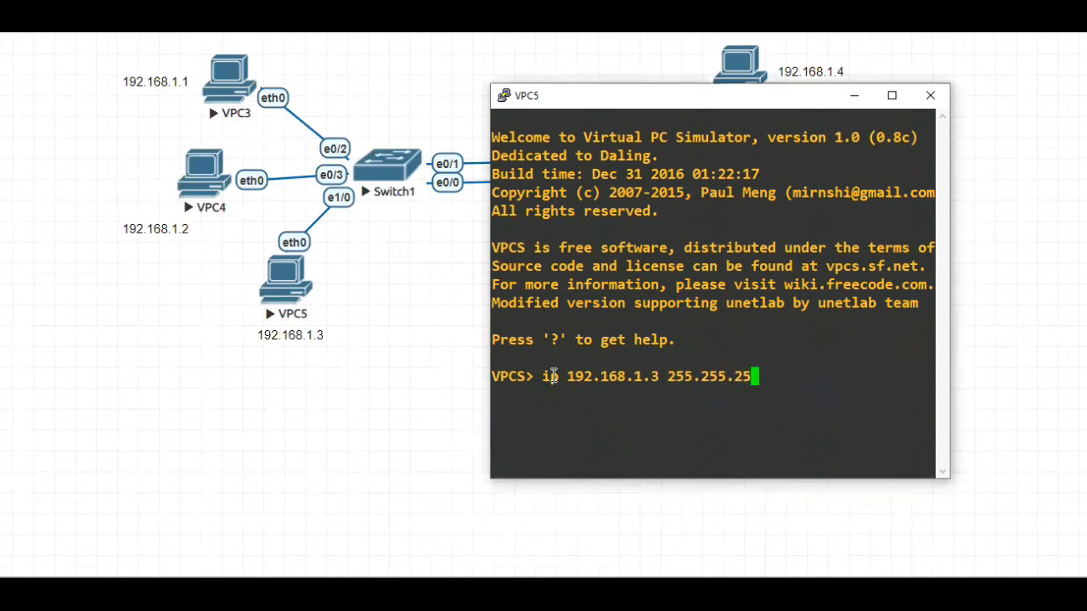
pyautogui.write('0')
pyautogui.press('Return')
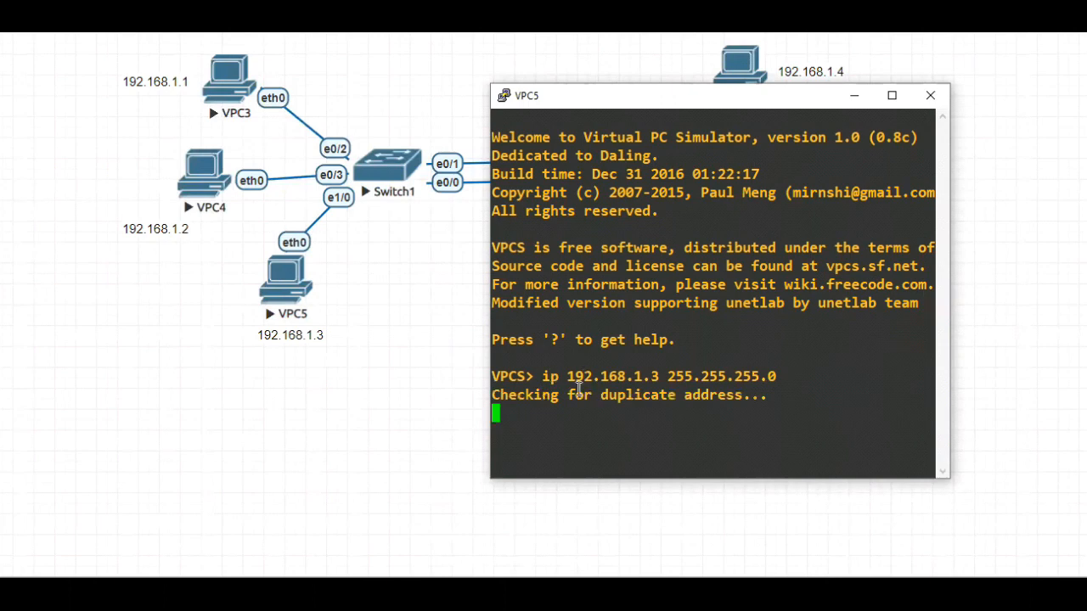
pyautogui.click(854, 96)
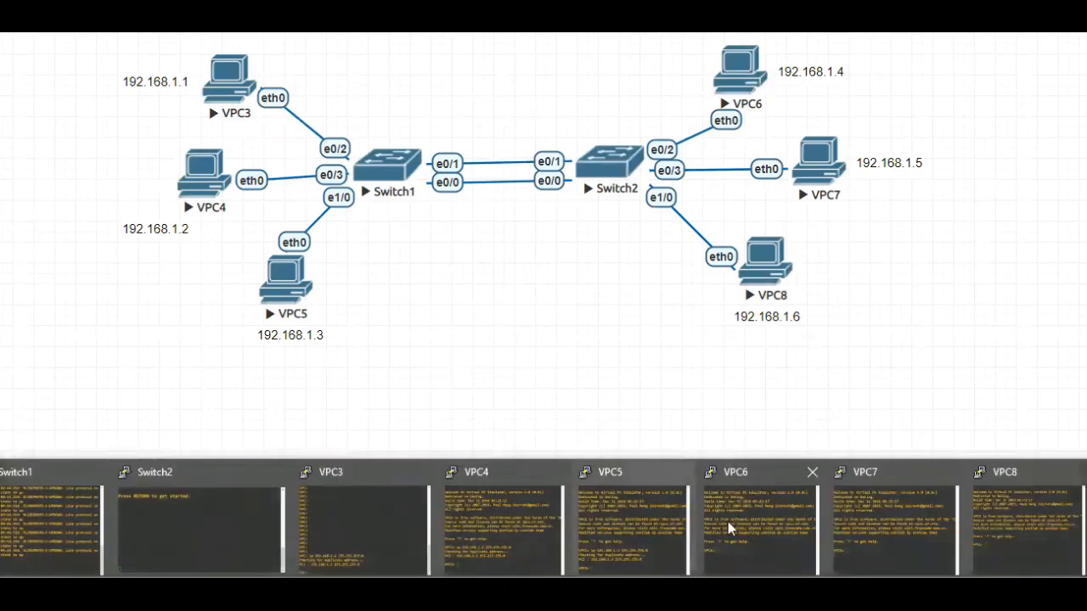
# In the VPC6 console, assign IP address 192.168.1.4 with subnet mask 255.255.255.0, and put the console away
pyautogui.click(731, 522)
pyautogui.write('ip 192.')
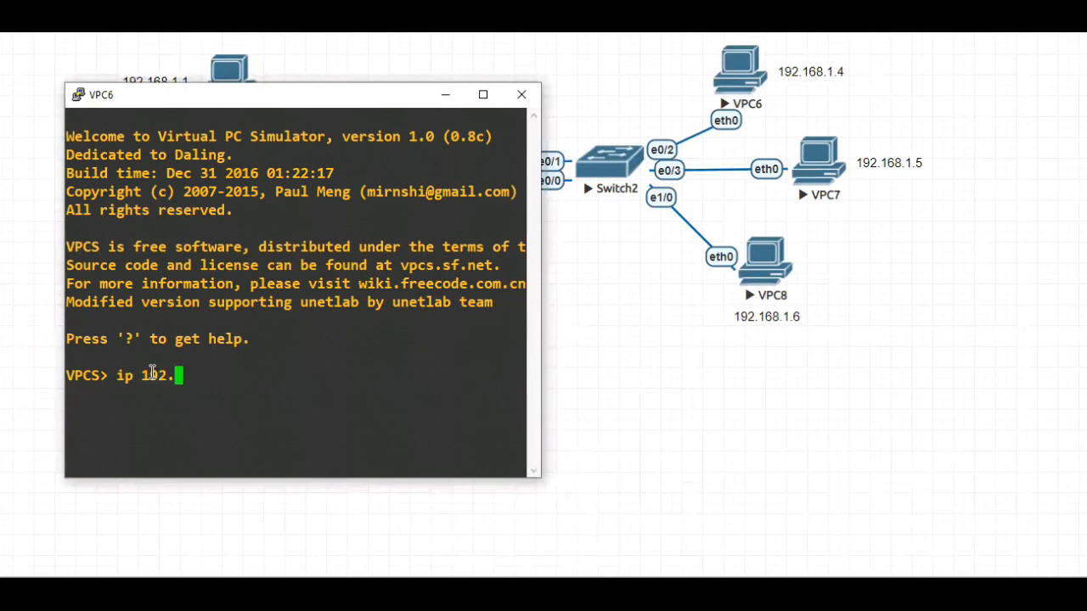
pyautogui.write('168.1.4 255.255.255.0')
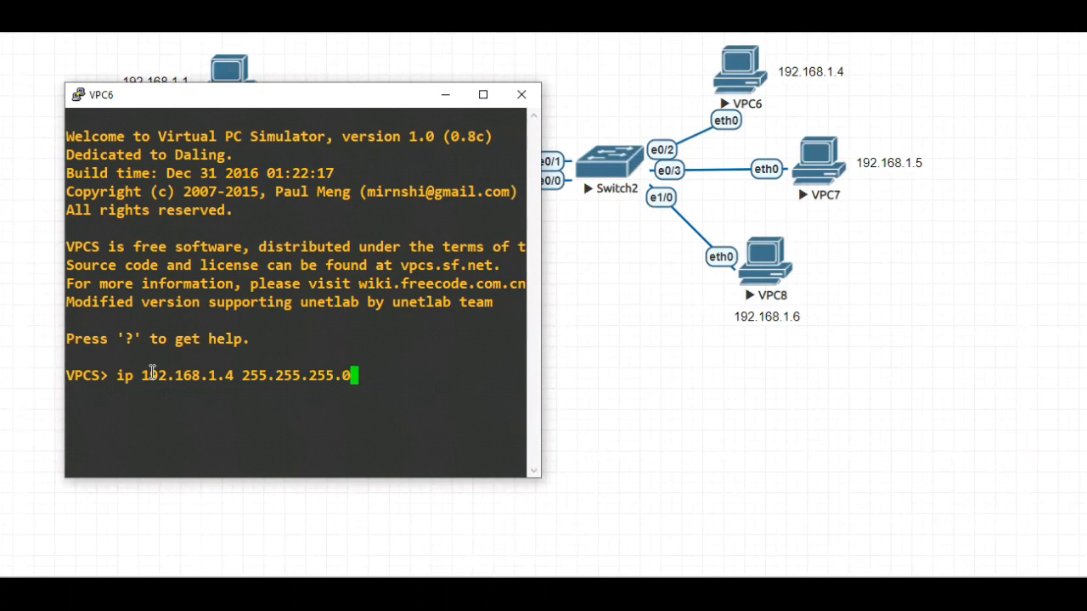
pyautogui.press('Return')
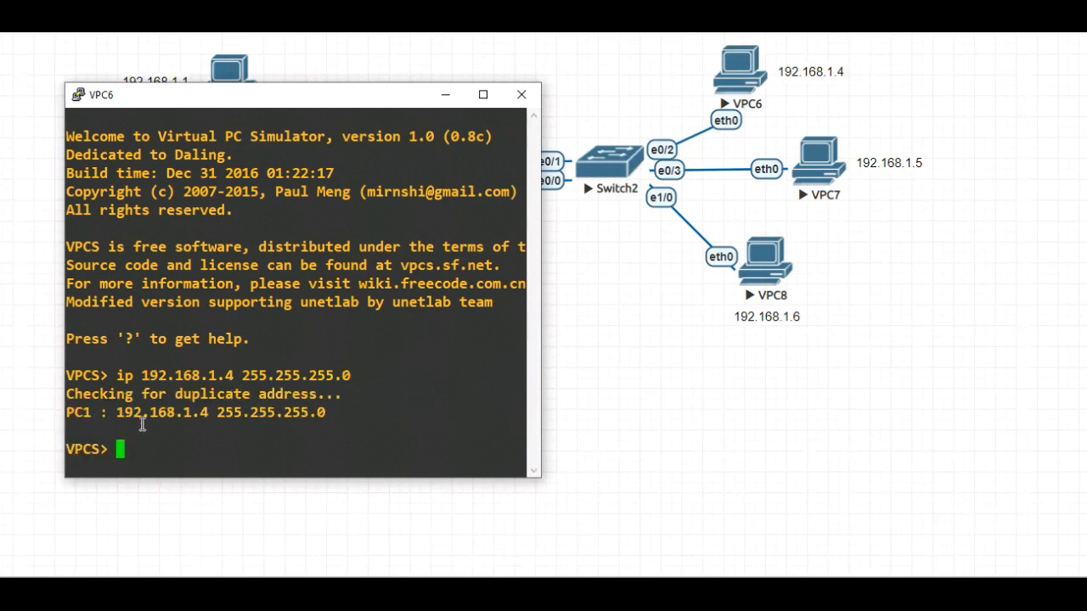
pyautogui.click(521, 94)
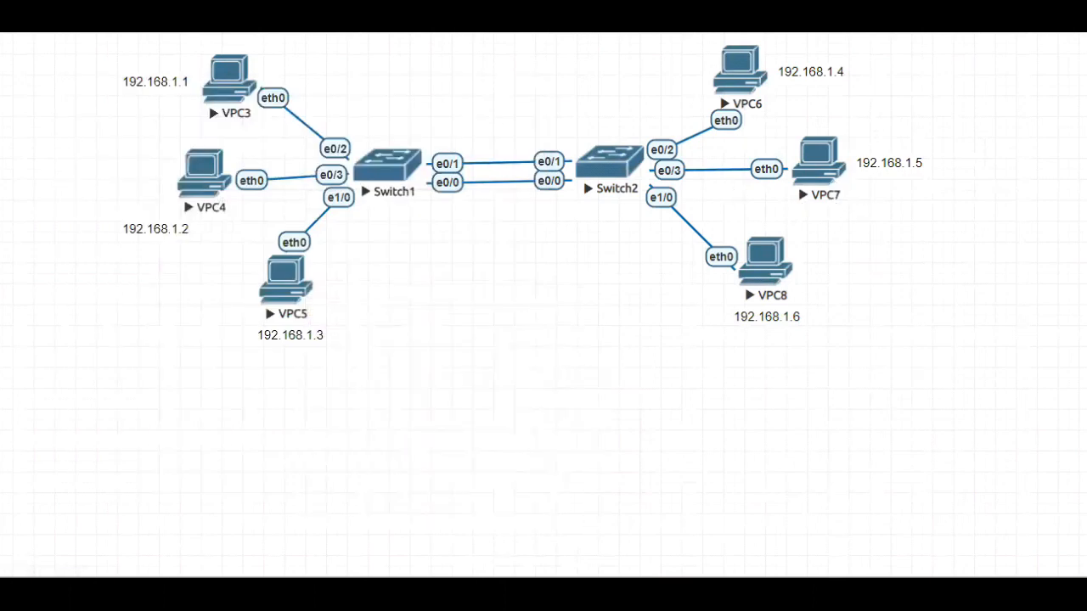
# In the VPC7 console, assign IP address 192.168.1.5 with subnet mask 255.255.255.0, and put the console away
pyautogui.click(883, 516)
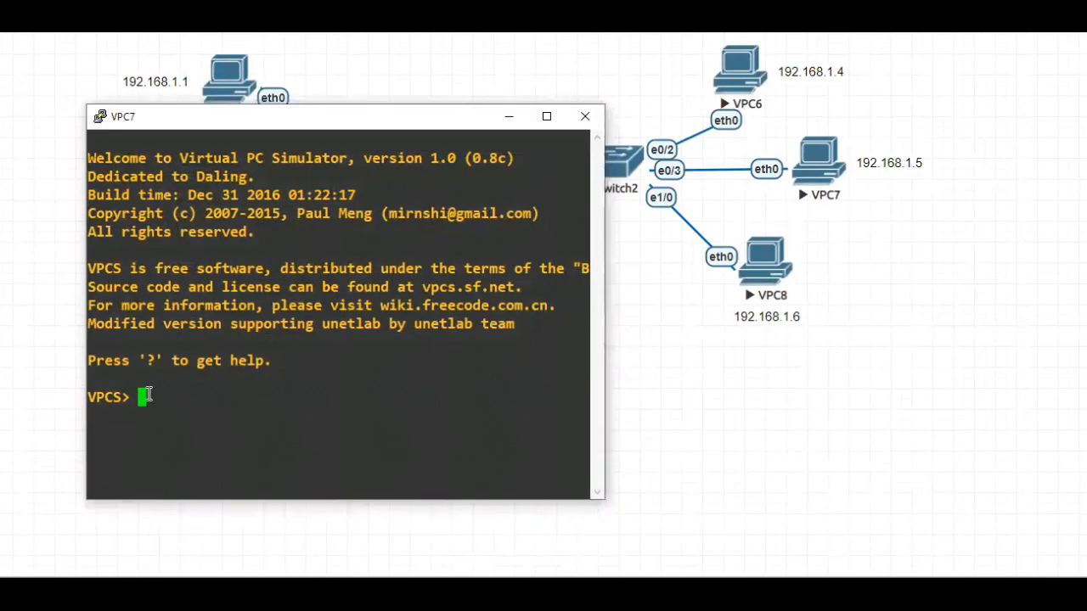
pyautogui.write('ip 192.')
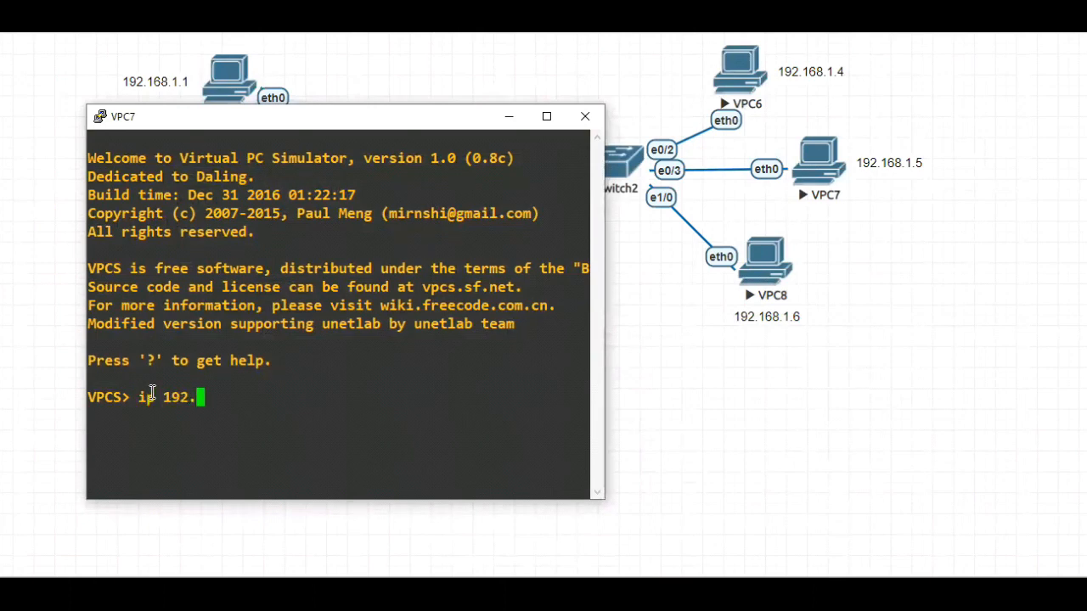
pyautogui.write('168.1.5 255.255.255.')
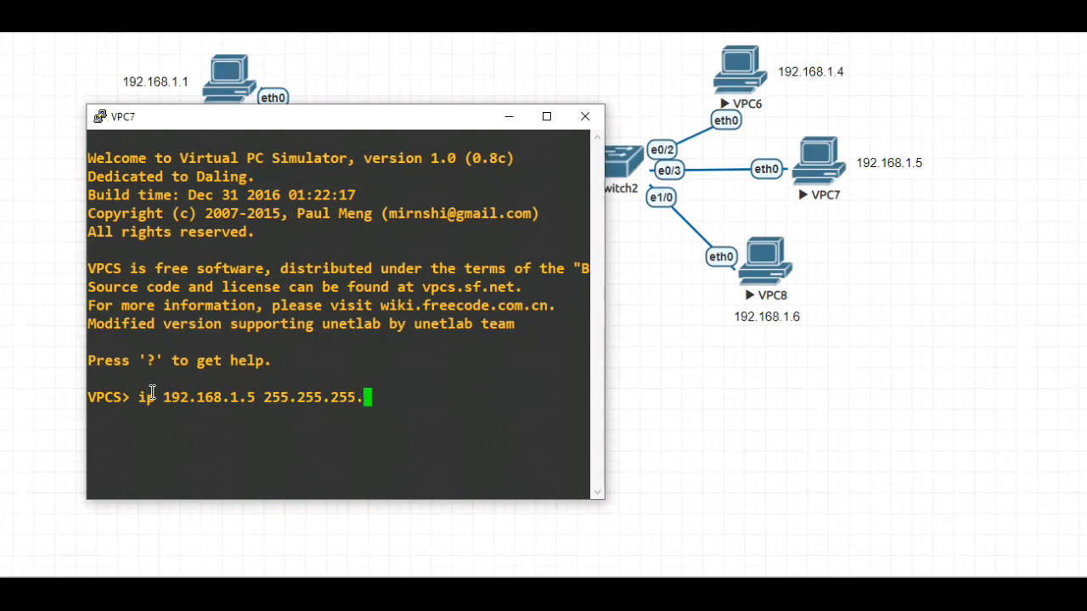
pyautogui.write('0')
pyautogui.press('Return')
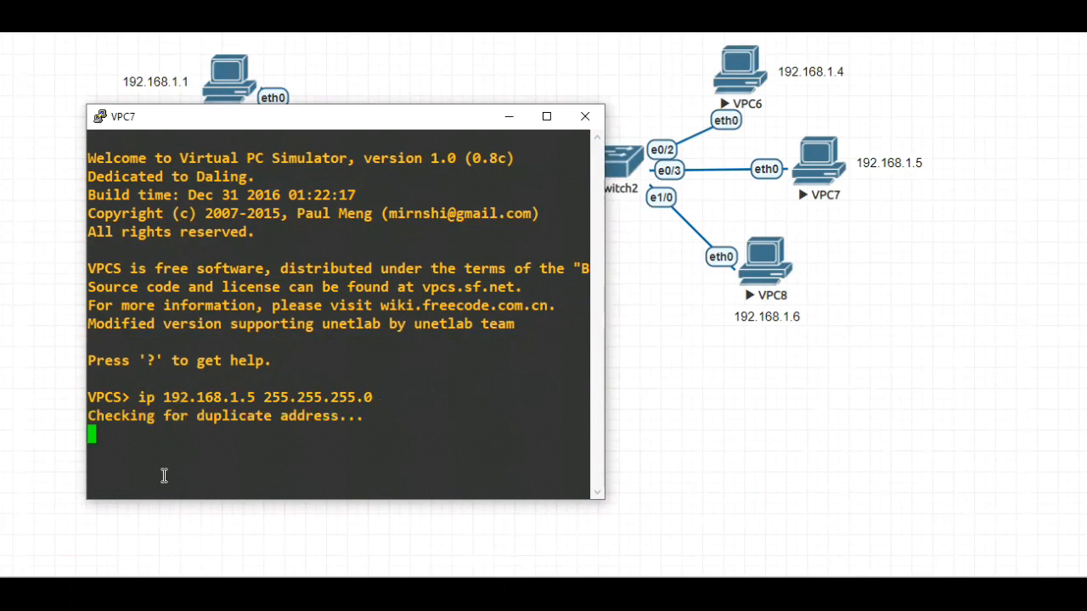
pyautogui.click(710, 457)
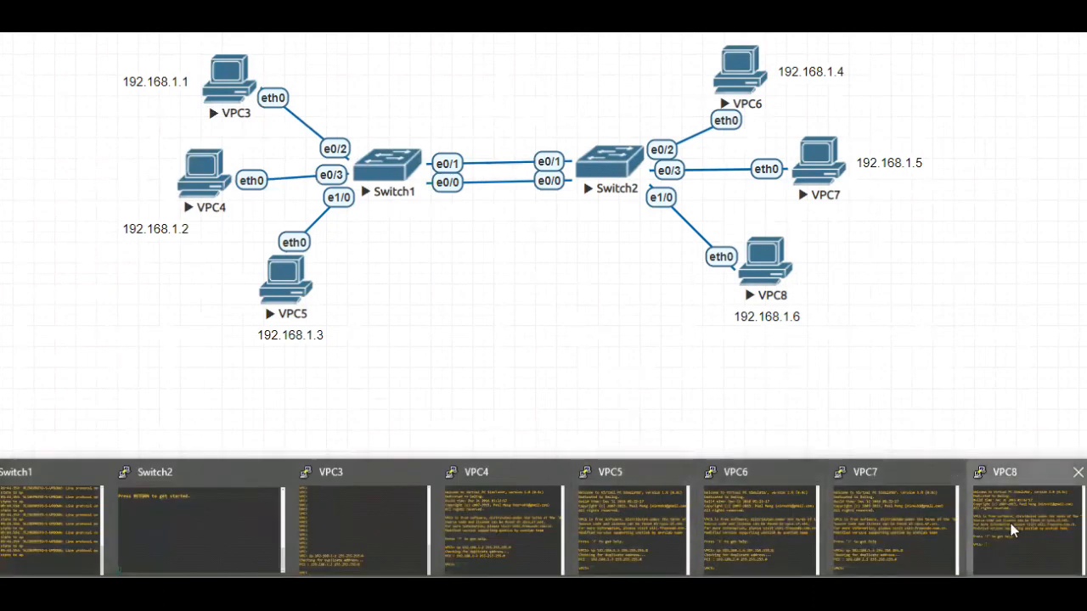
# In the VPC8 console, assign IP address 192.168.1.6 with subnet mask 255.255.255.0, and minimize the console
pyautogui.click(985, 518)
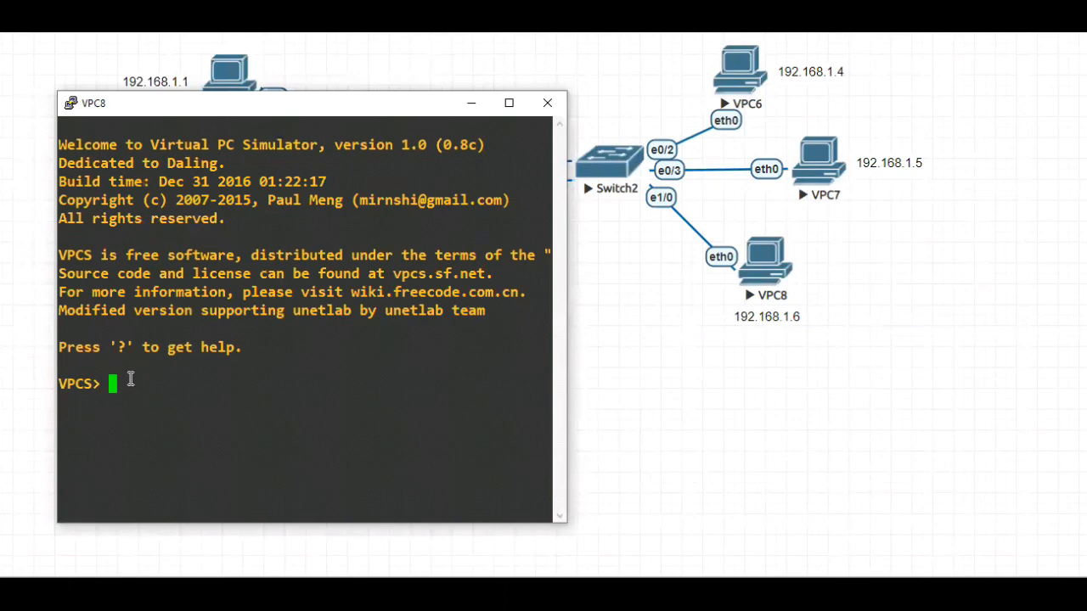
pyautogui.write('ip a')
pyautogui.press('BackSpace')
pyautogui.write('192.168.1.')
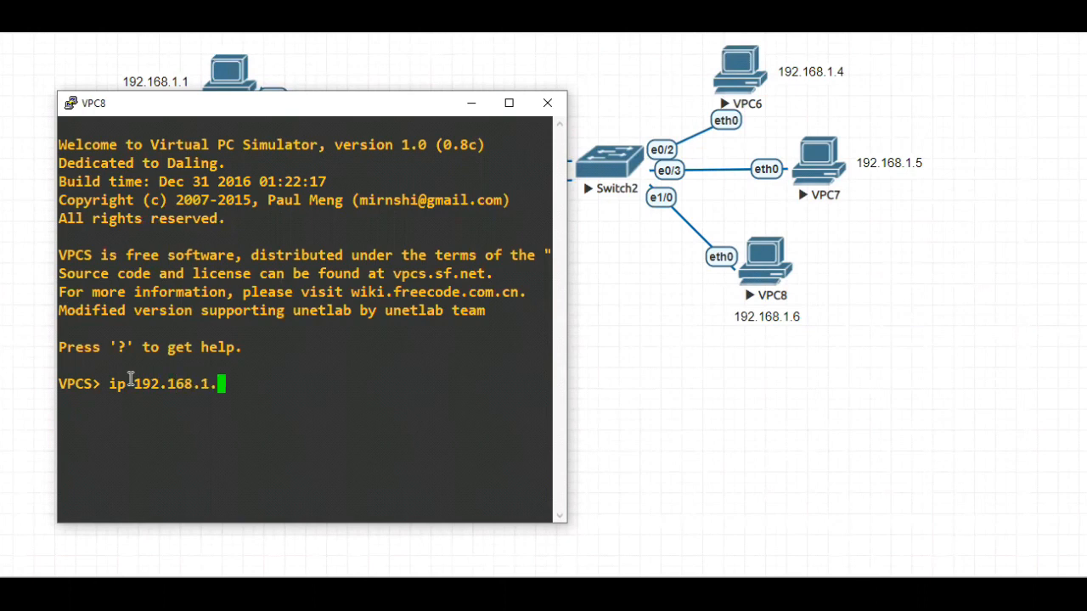
pyautogui.write('6 255.255.255.')
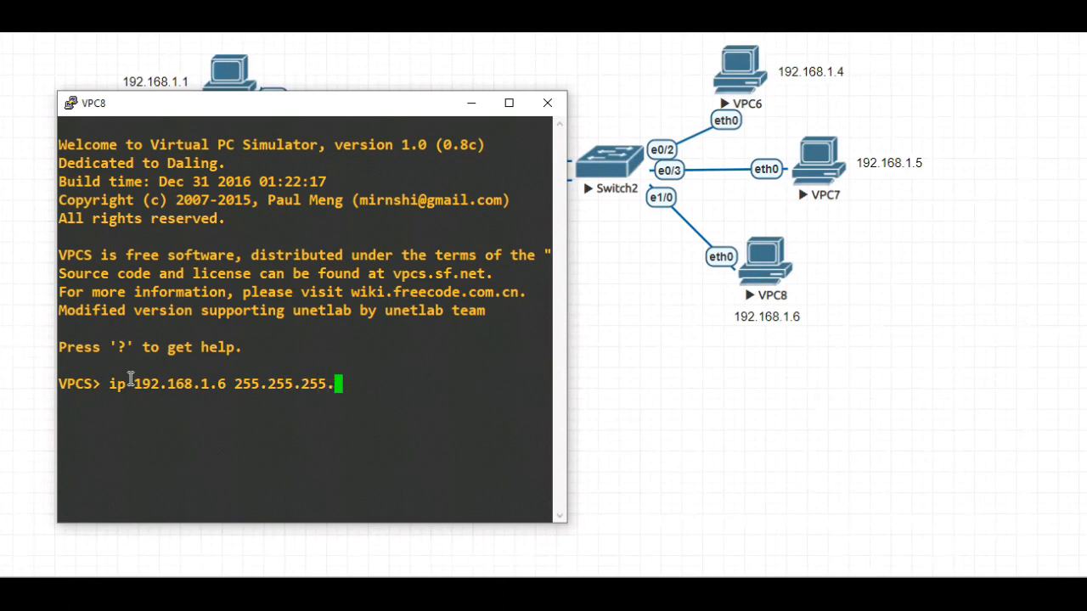
pyautogui.write('0')
pyautogui.press('Return')
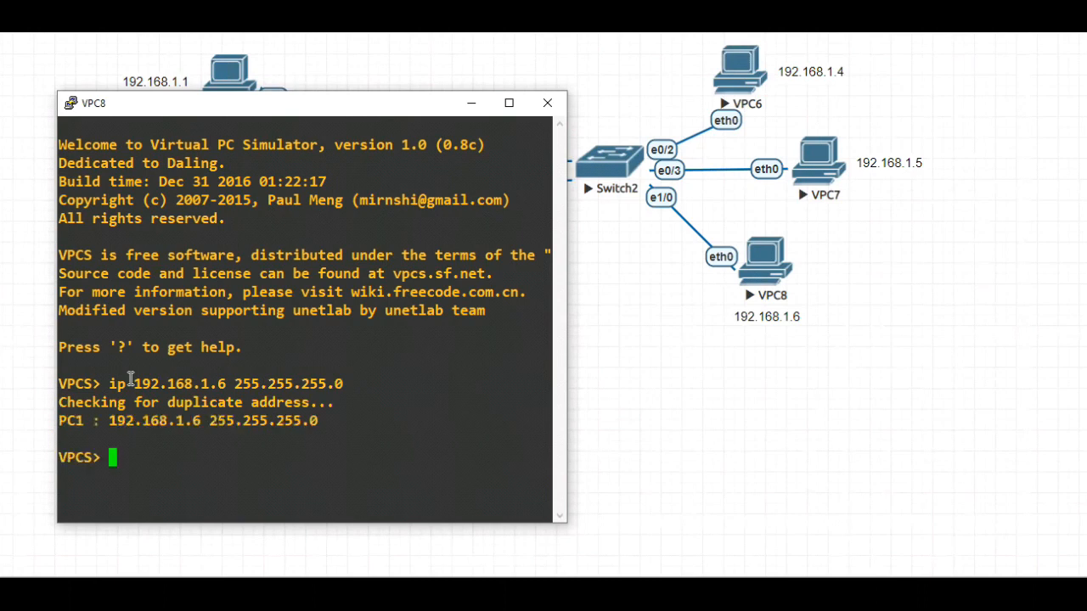
pyautogui.click(468, 104)
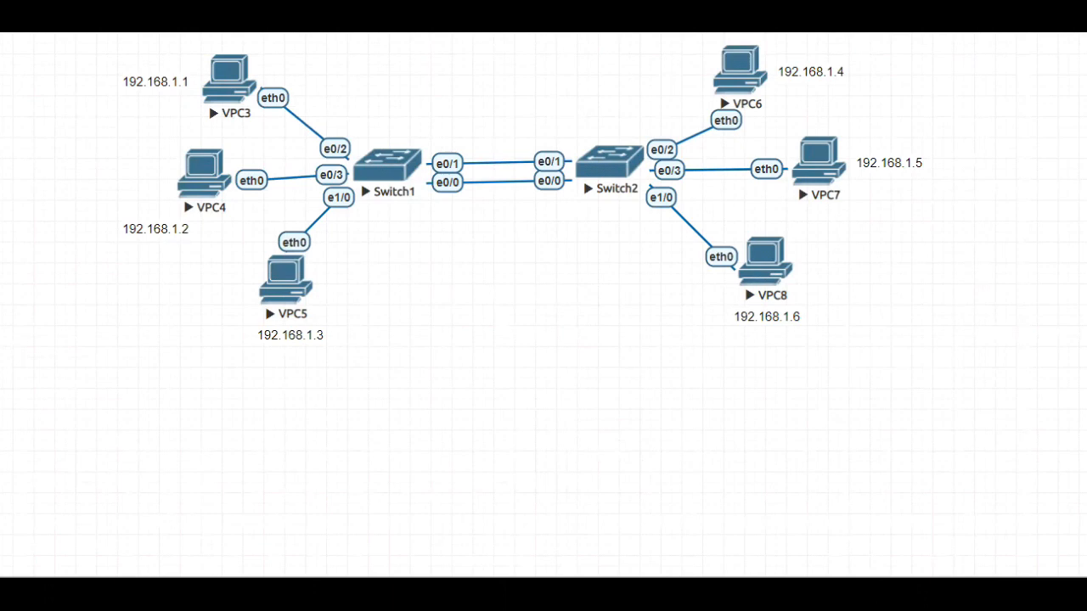
# Bring up the Switch1 console and enter privileged EXEC mode with the en command
pyautogui.moveTo(594, 595)
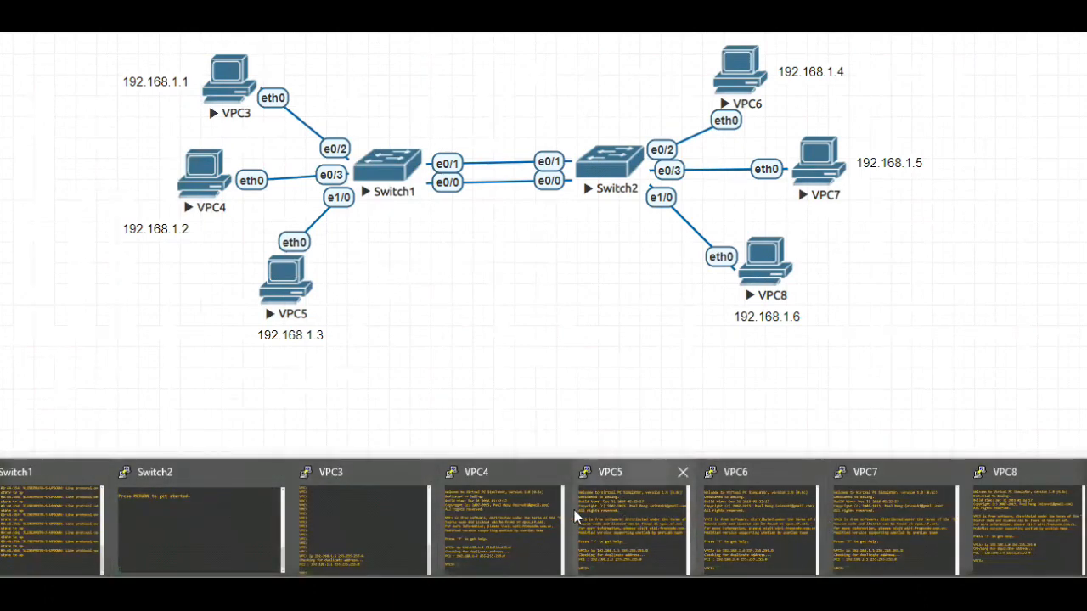
pyautogui.click(45, 520)
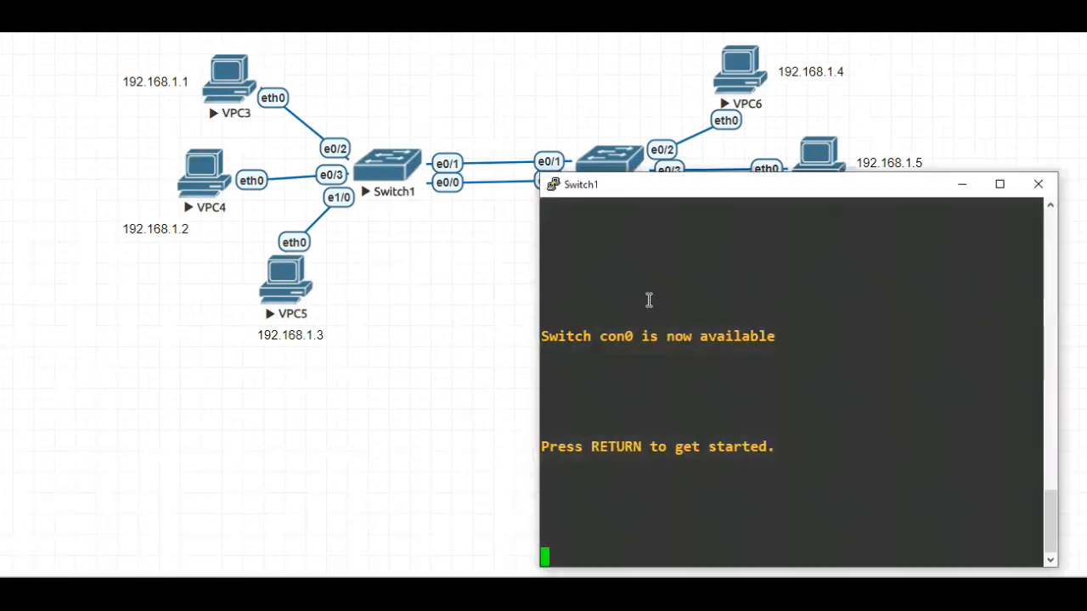
pyautogui.moveTo(620, 191); pyautogui.dragTo(634, 132)
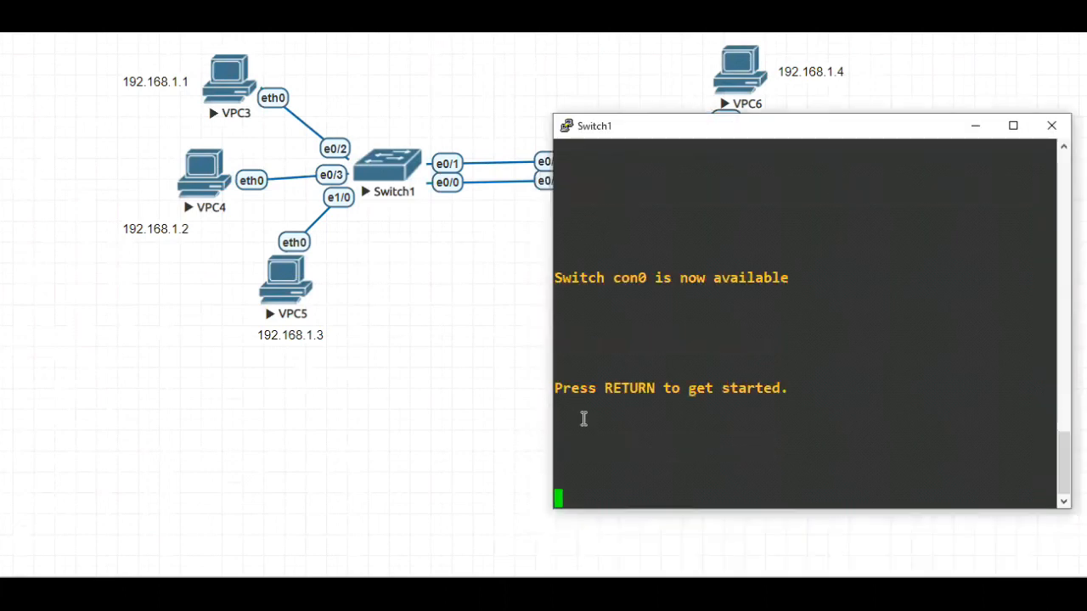
pyautogui.press('Return')
pyautogui.press('Return')
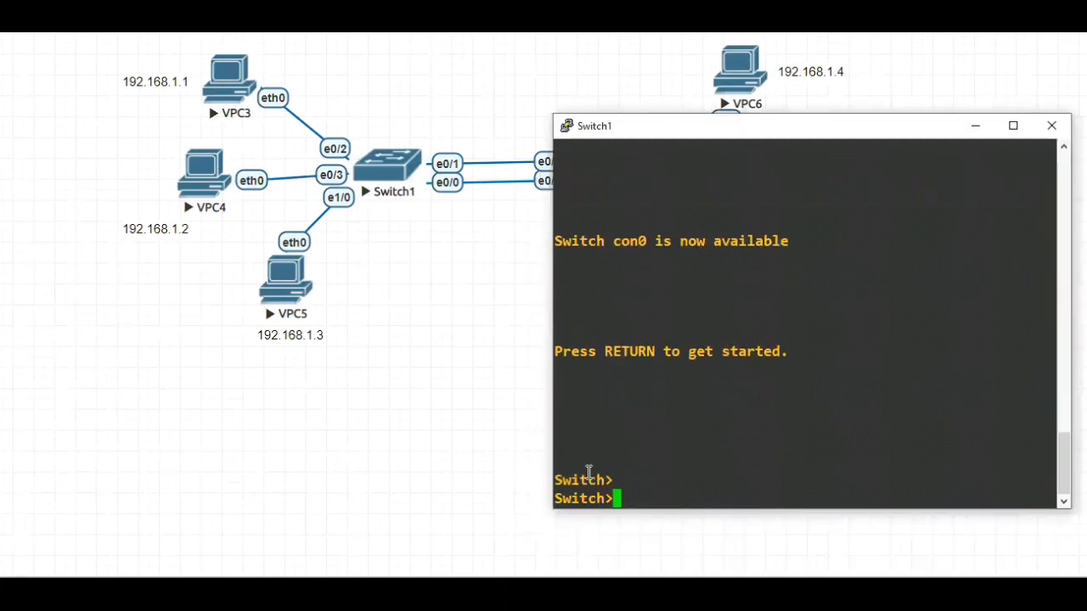
pyautogui.write('en')
pyautogui.press('Return')
# Display the EtherChannel summary on Switch1 and check its port-channel table
pyautogui.write('sh eth')
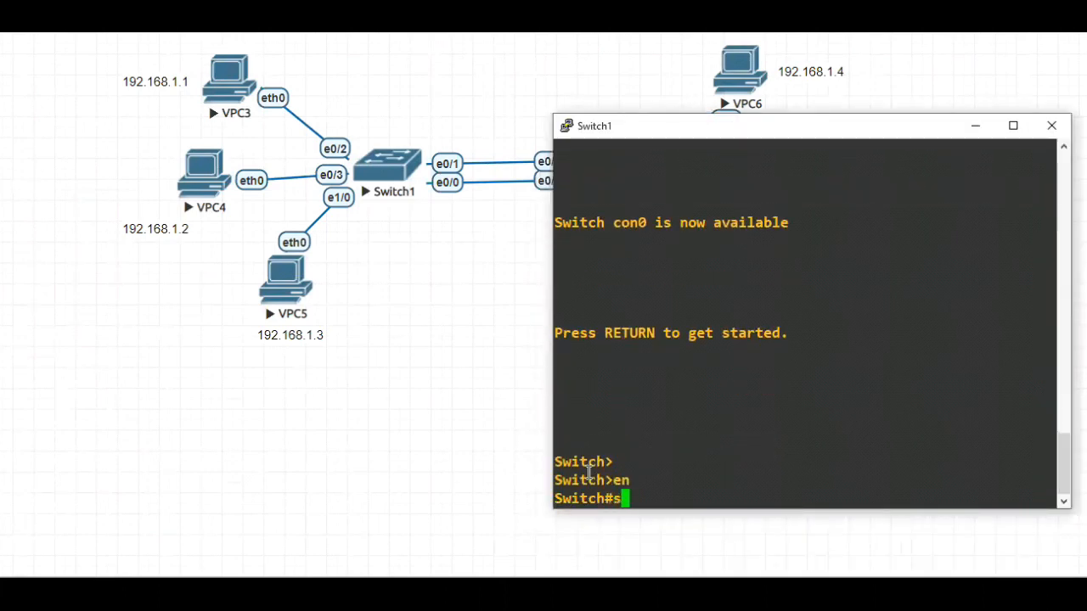
pyautogui.press('Tab')
pyautogui.write('erc')
pyautogui.write('h')
pyautogui.press('Tab')
pyautogui.write('sum')
pyautogui.press('Tab')
pyautogui.press('Return')
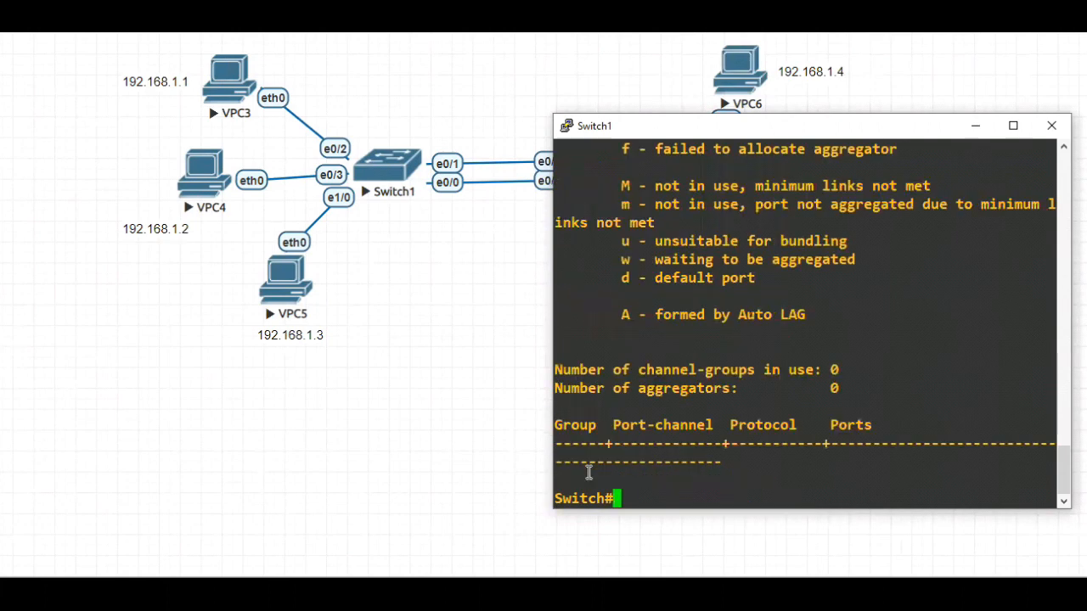
pyautogui.moveTo(743, 463); pyautogui.dragTo(556, 416)
pyautogui.click(624, 448)
# Enter global configuration mode on Switch1 with configure terminal
pyautogui.write('conf')
pyautogui.press('Tab')
pyautogui.write('t')
pyautogui.press('Tab')
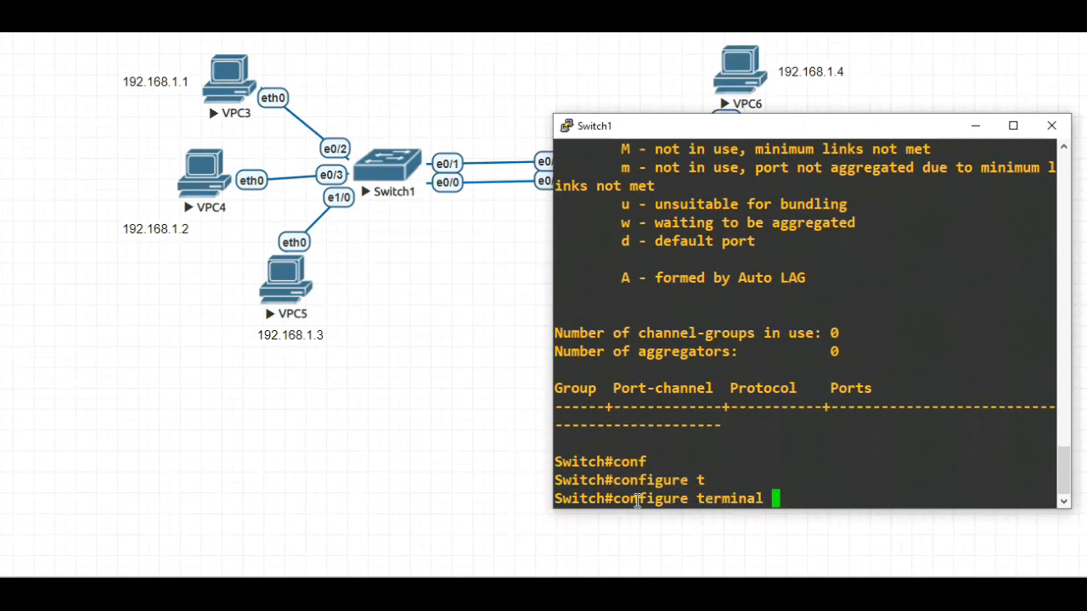
pyautogui.press('Return')
# Enter configuration of the interface range ethernet 0/0-1 on Switch1
pyautogui.write('int')
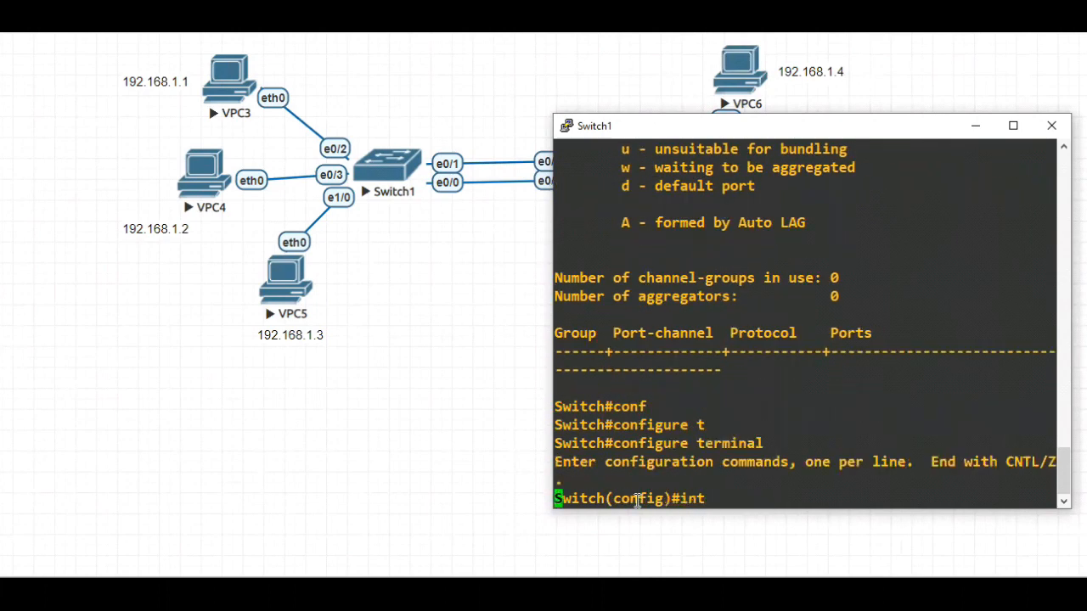
pyautogui.press('Tab')
pyautogui.write('r')
pyautogui.press('Tab')
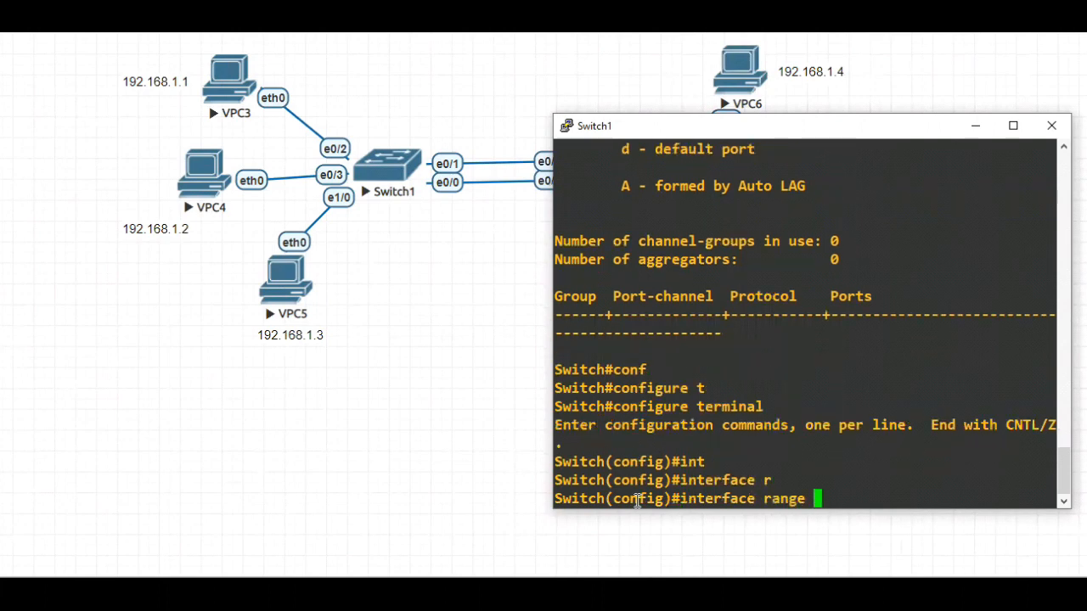
pyautogui.write('eth')
pyautogui.press('Tab')
pyautogui.write('0/0-1')
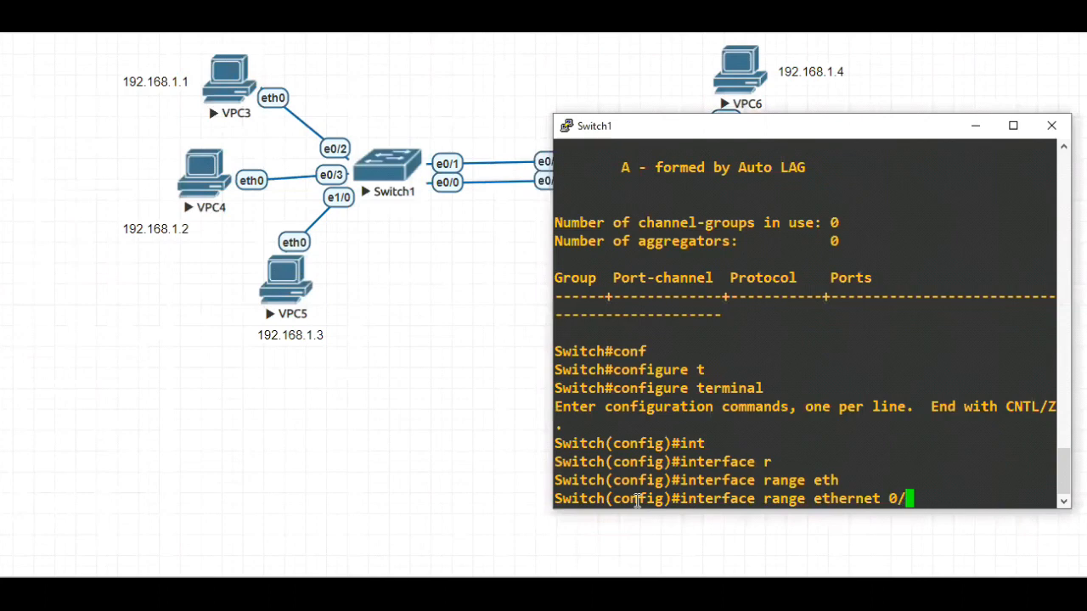
pyautogui.hotkey('ctrl', 'a')
pyautogui.press('Return')
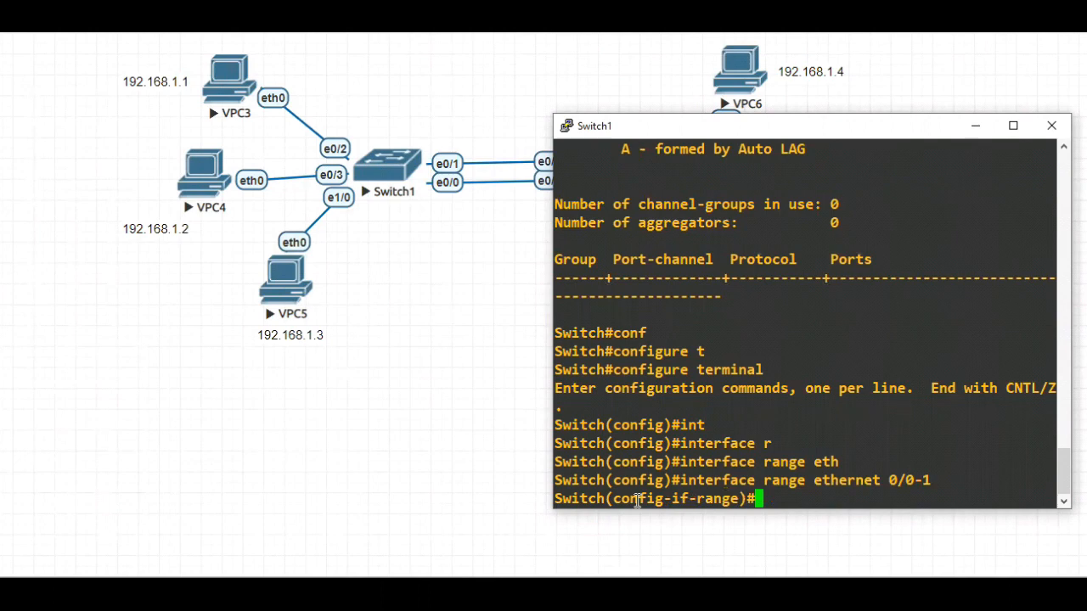
# Assign Switch1's selected interface range to channel-group 1 with mode ON
pyautogui.write('ch')
pyautogui.press('Tab')
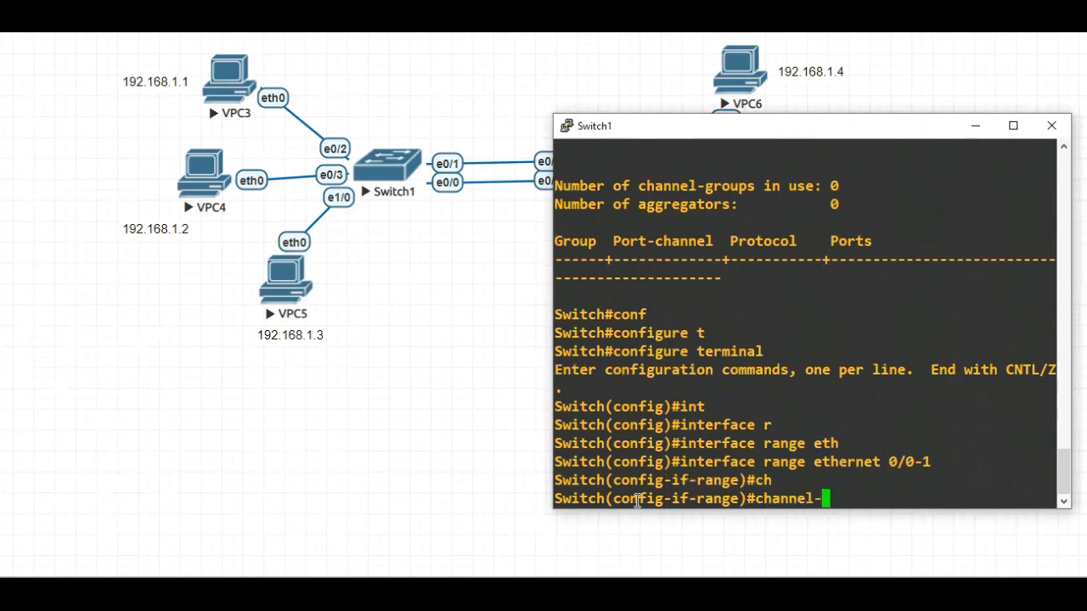
pyautogui.write('g')
pyautogui.press('Tab')
pyautogui.write('1 mo')
pyautogui.press('Tab')
pyautogui.write('St')
pyautogui.press('BackSpace')
pyautogui.press('BackSpace')
pyautogui.write('ON')
pyautogui.press('Return')
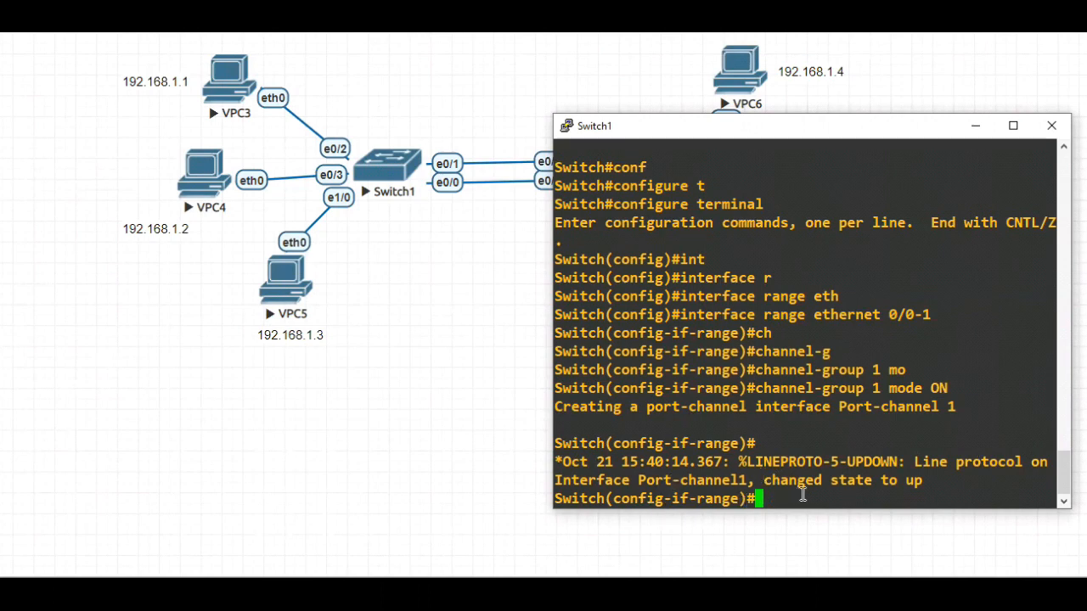
# Save the Switch1 configuration with do wr and return to privileged EXEC mode
pyautogui.write('D')
pyautogui.press('BackSpace')
pyautogui.write('do wr')
pyautogui.press('Return')
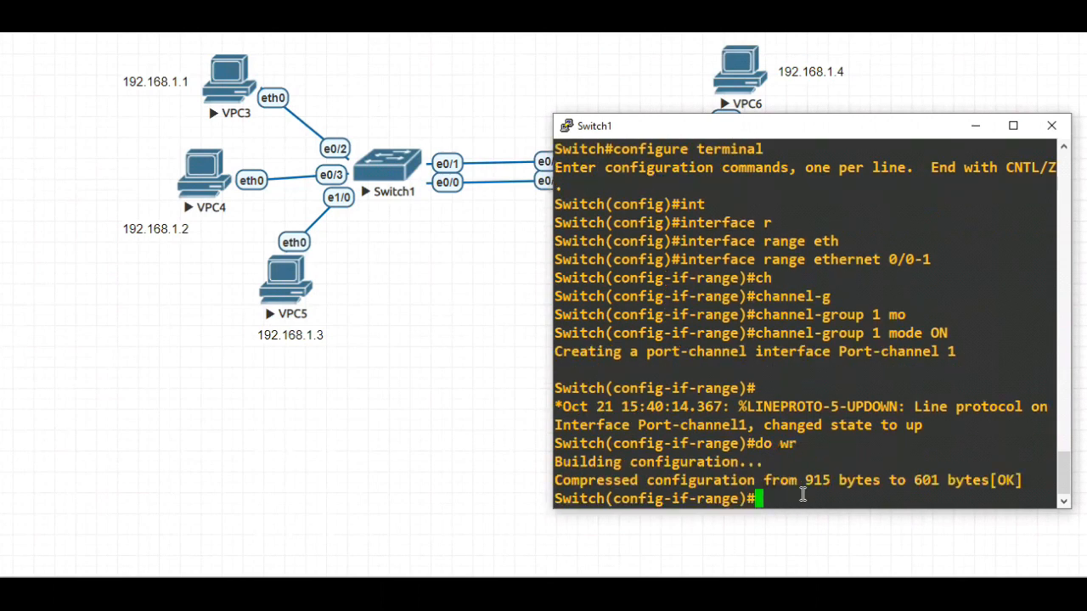
pyautogui.hotkey('ctrl', 'z')
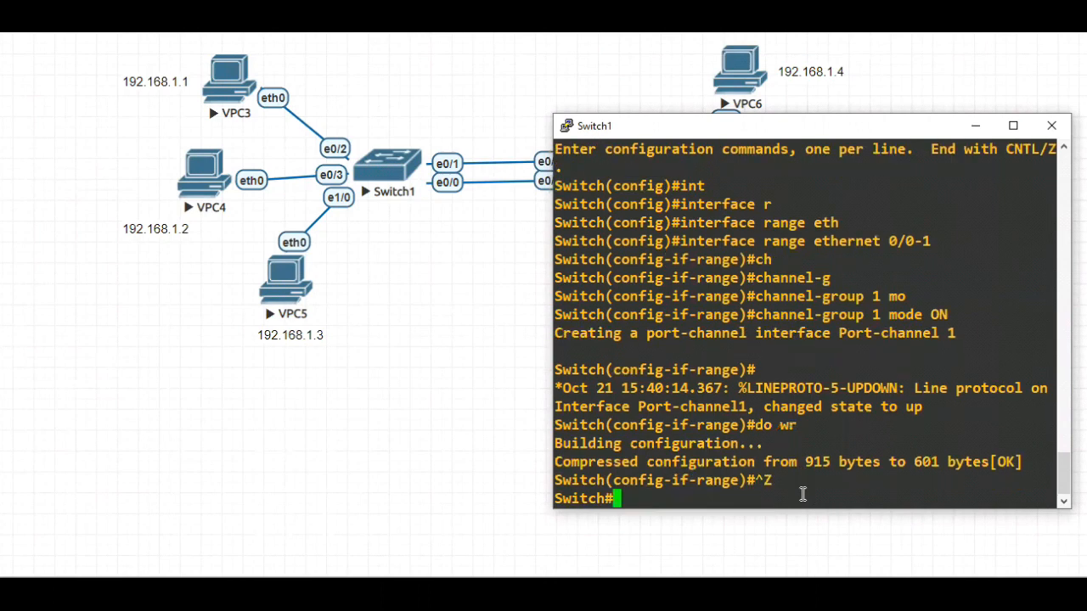
# Run sh etherchannel summary on Switch1, compare the port-channel and port flags with the legend, and minimize the console
pyautogui.write('sh ')
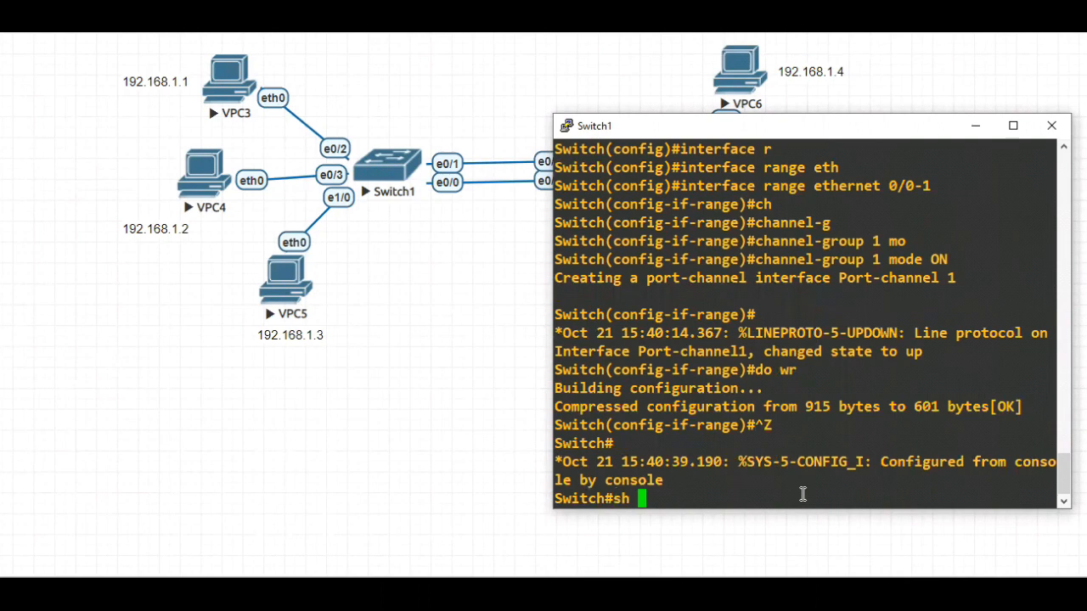
pyautogui.write('eth')
pyautogui.press('Tab')
pyautogui.write('erc')
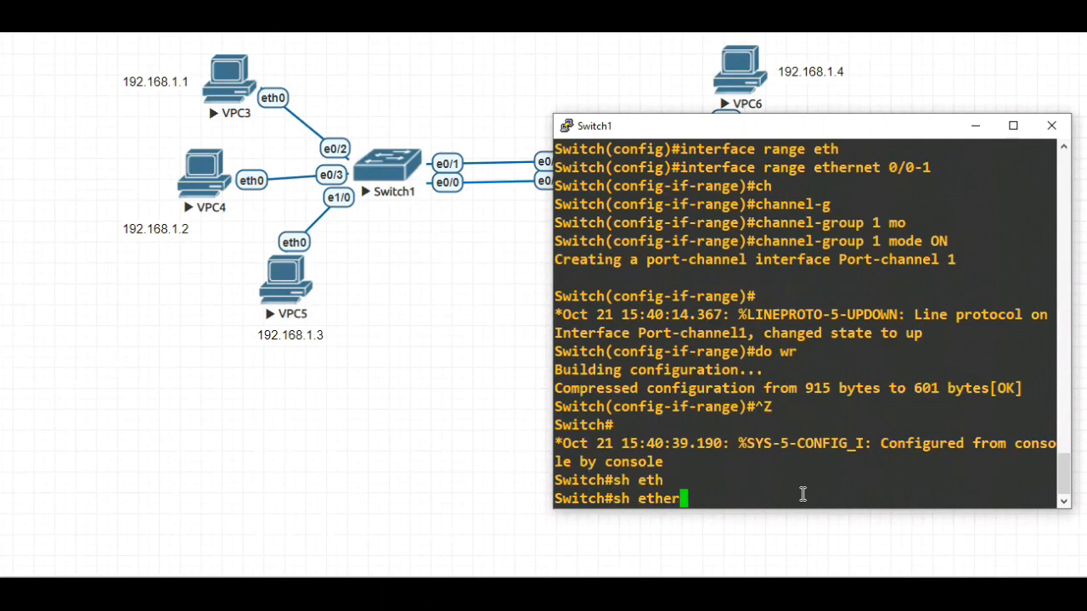
pyautogui.press('Tab')
pyautogui.write('su')
pyautogui.press('Tab')
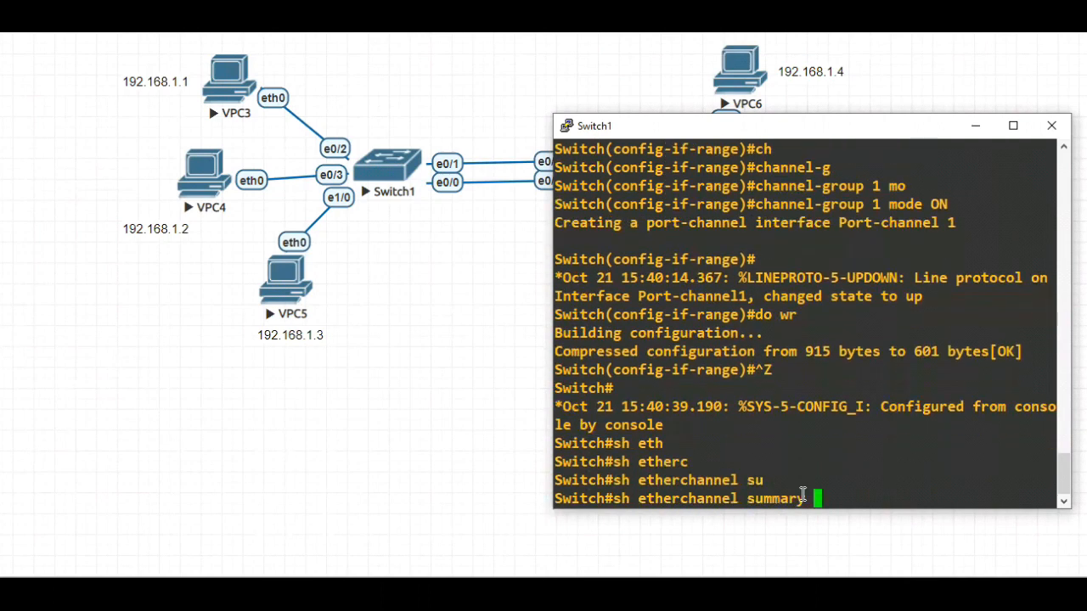
pyautogui.press('Return')
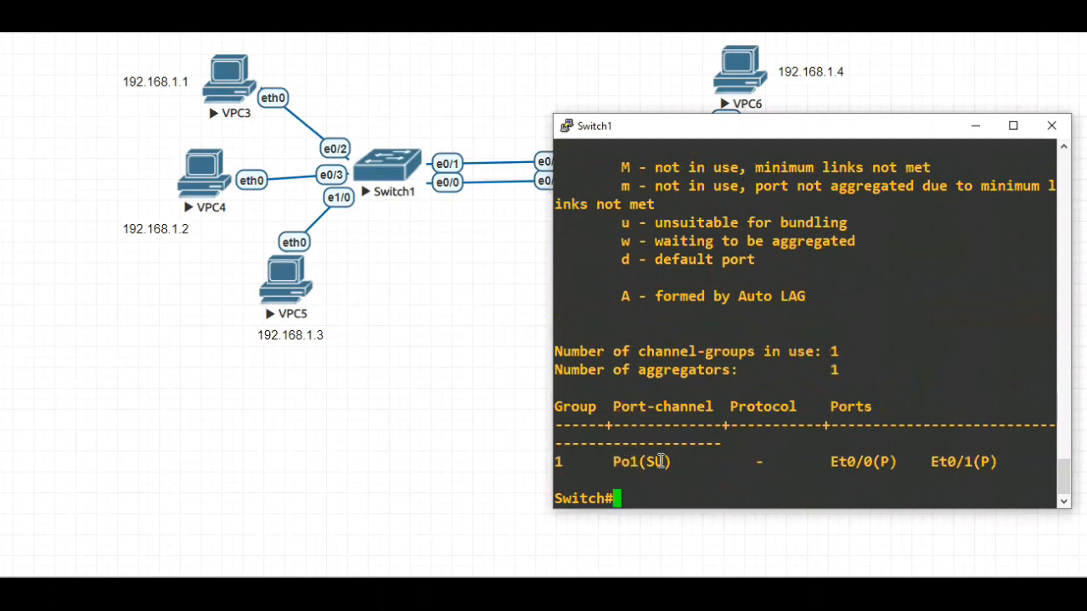
pyautogui.scroll(3, 741, 246)
pyautogui.scroll(3, 684, 270)
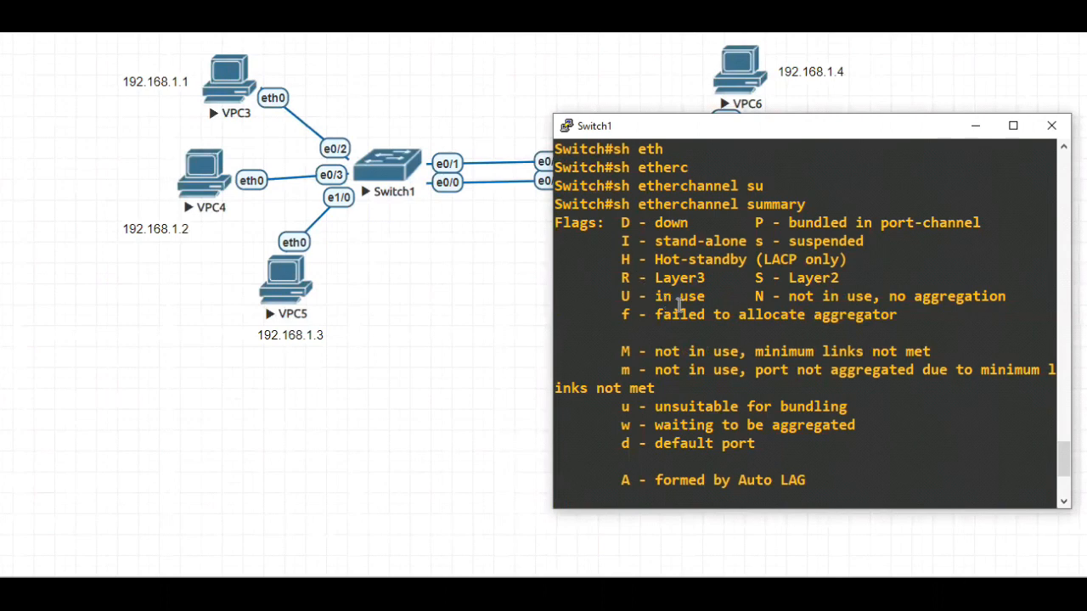
pyautogui.scroll(-3, 726, 340)
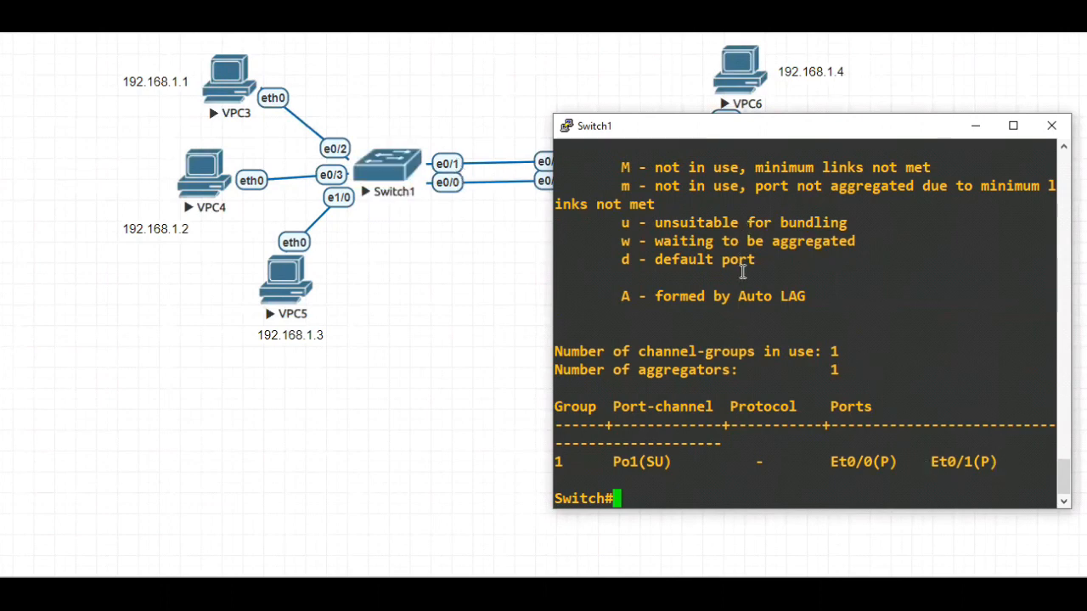
pyautogui.scroll(3, 745, 280)
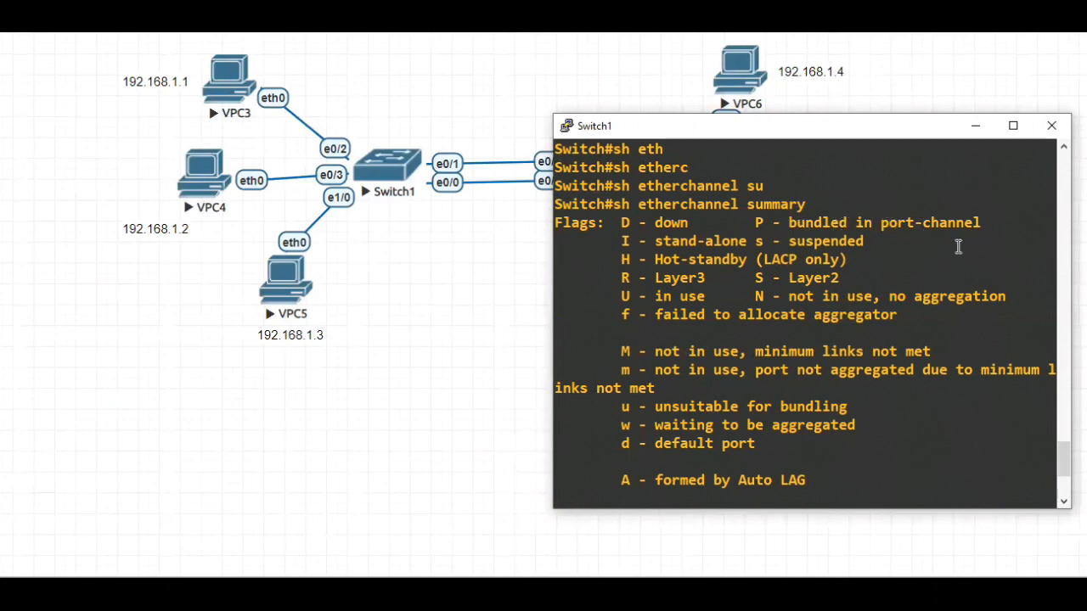
pyautogui.scroll(-3, 910, 407)
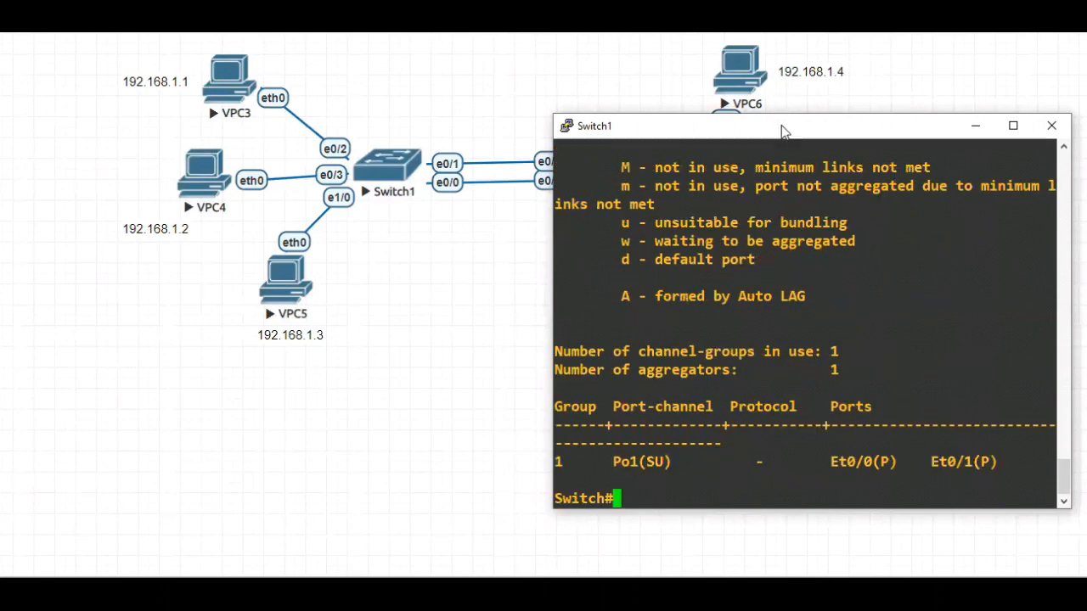
pyautogui.moveTo(772, 134); pyautogui.dragTo(504, 129)
pyautogui.click(711, 126)
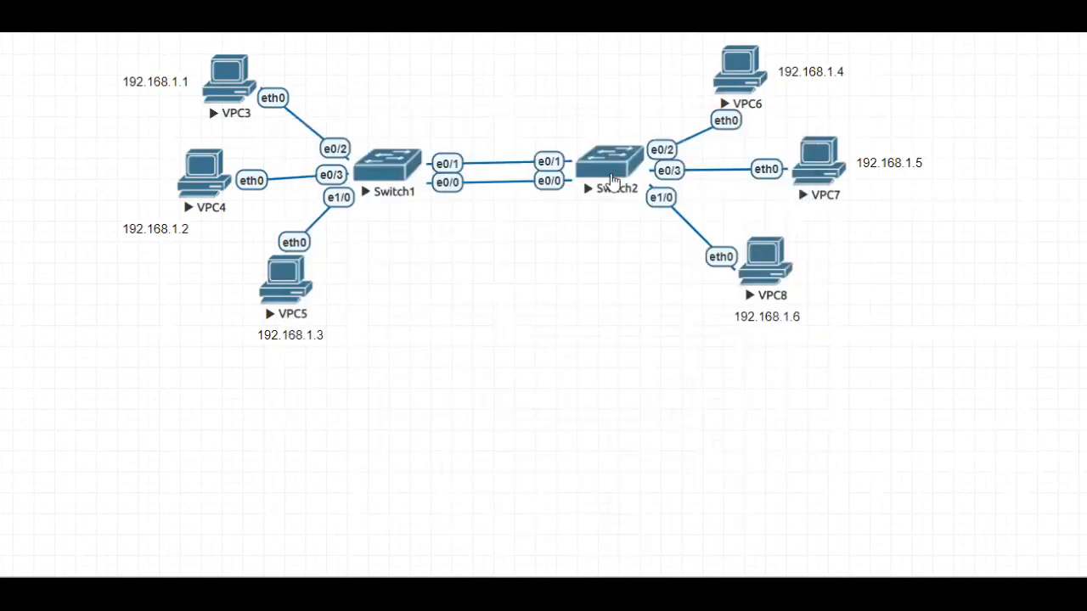
# Bring up the Switch2 console and enter privileged EXEC mode with the en command
pyautogui.moveTo(666, 593)
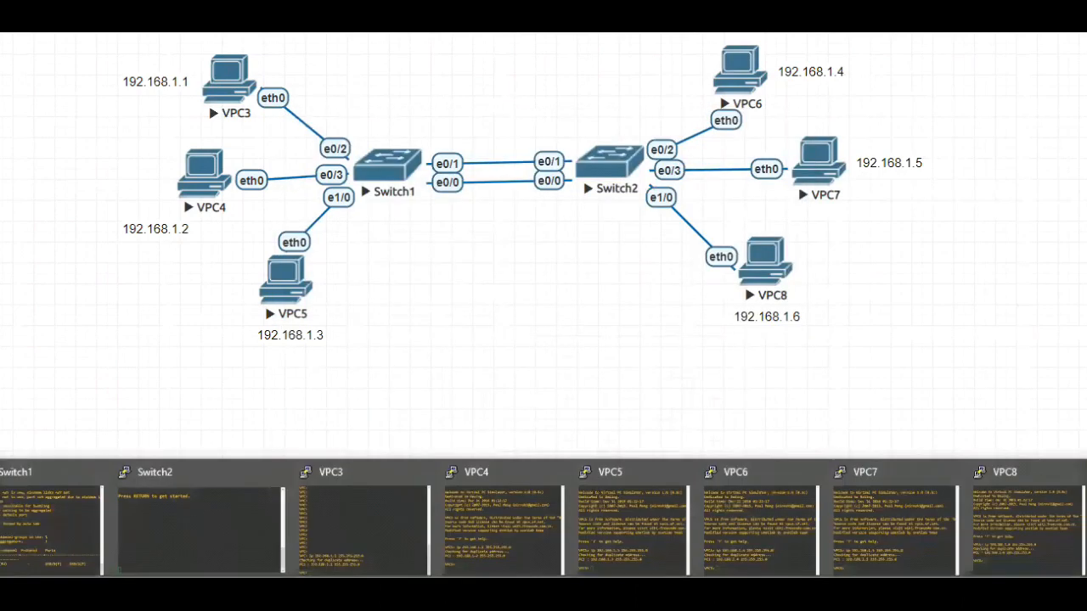
pyautogui.click(220, 529)
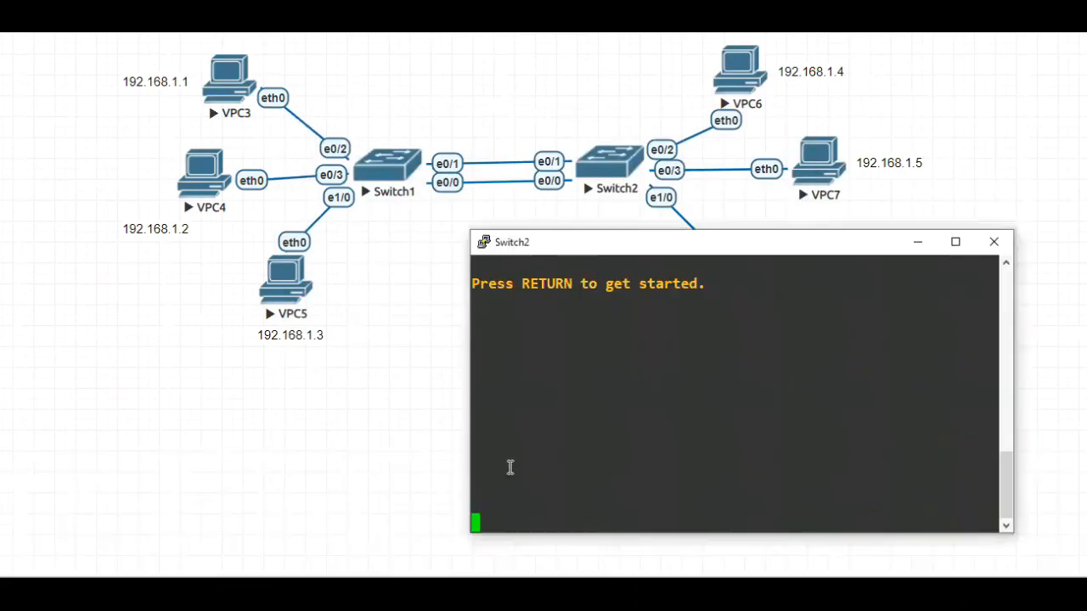
pyautogui.press('Return')
pyautogui.press('Return')
pyautogui.press('Return')
pyautogui.write('en')
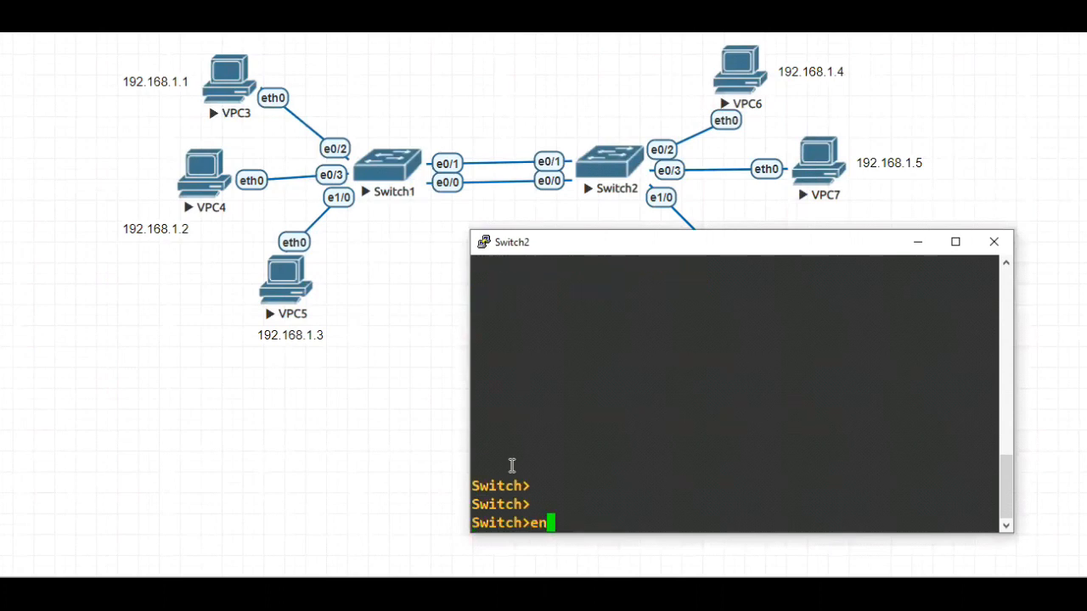
pyautogui.press('Return')
pyautogui.write('conf')
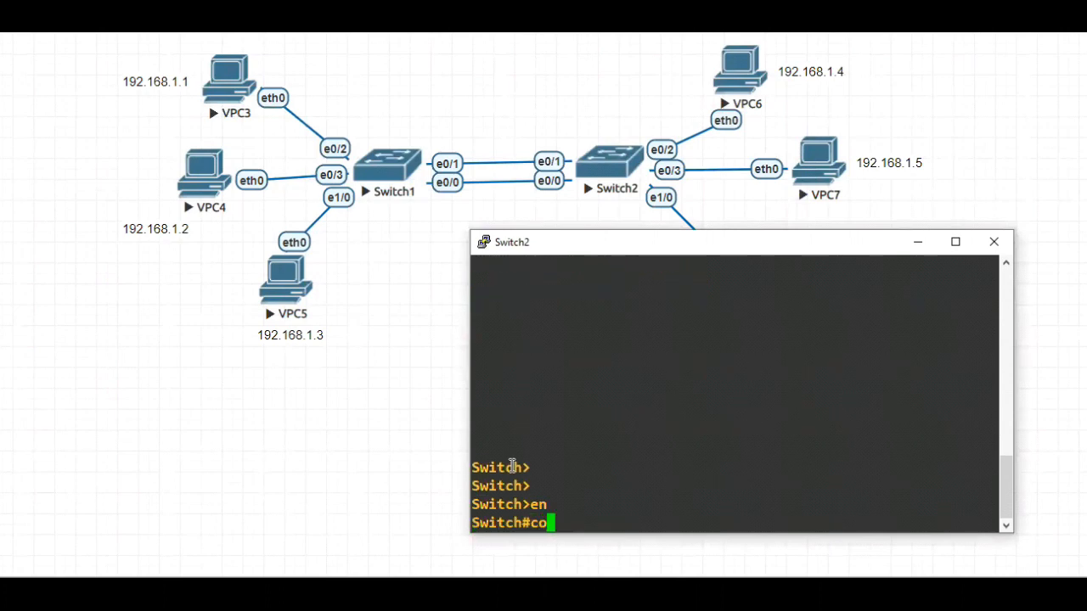
pyautogui.press('Tab')
pyautogui.press('BackSpace')
pyautogui.press('BackSpace')
pyautogui.press('BackSpace')
pyautogui.press('BackSpace')
pyautogui.press('BackSpace')
pyautogui.press('BackSpace')
pyautogui.press('BackSpace')
pyautogui.press('BackSpace')
pyautogui.press('BackSpace')
pyautogui.press('BackSpace')
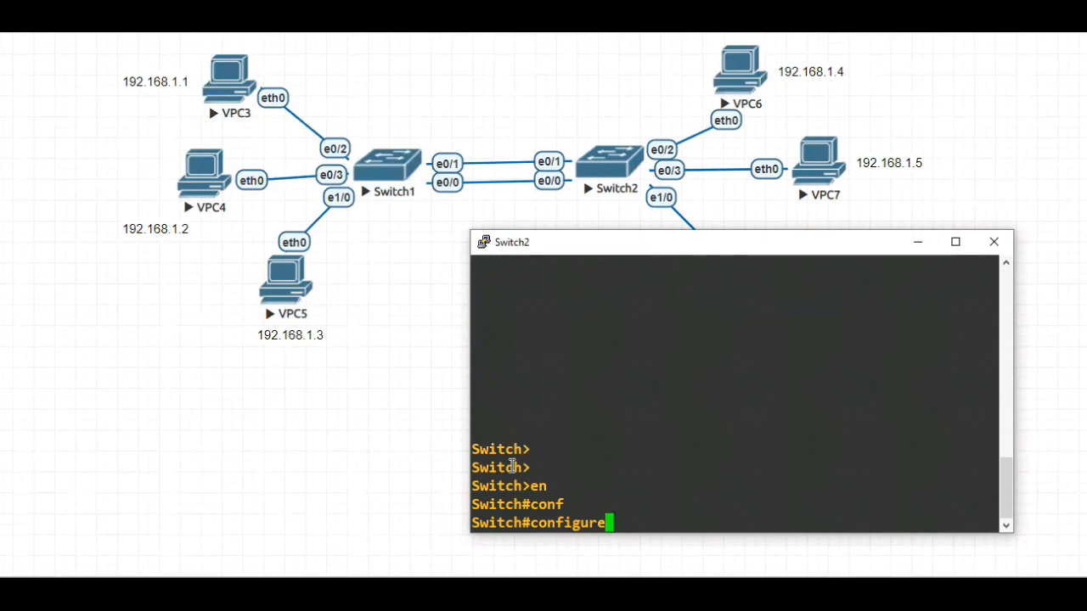
# Display the EtherChannel summary on Switch2 and check its port-channel table
pyautogui.write('sh eth')
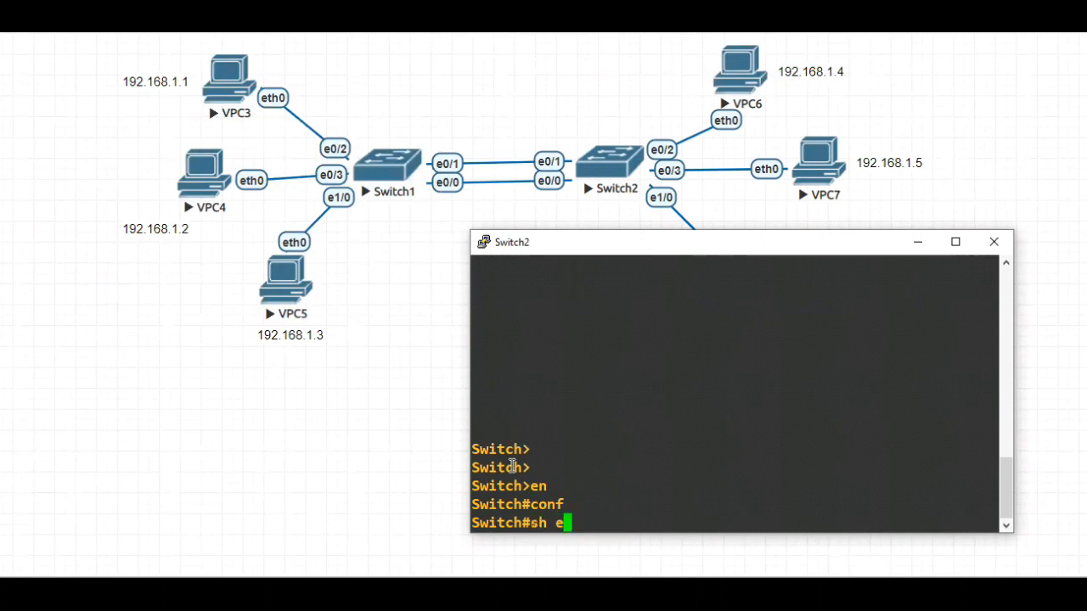
pyautogui.press('Tab')
pyautogui.write('erc')
pyautogui.press('Tab')
pyautogui.write('su')
pyautogui.press('Tab')
pyautogui.press('Return')
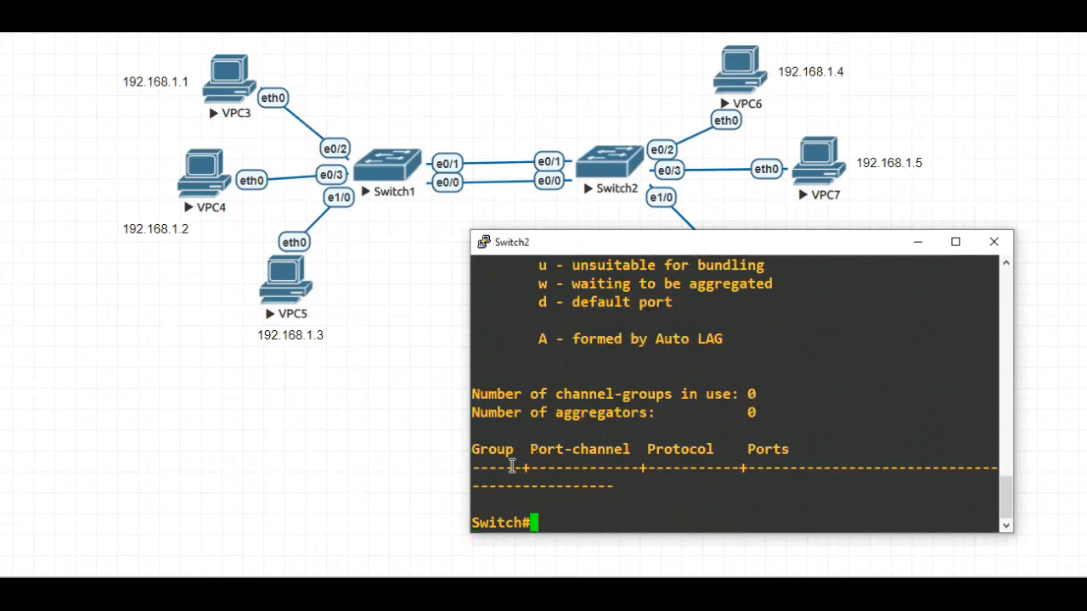
pyautogui.moveTo(637, 489); pyautogui.dragTo(474, 450)
pyautogui.click(569, 519)
# Enter global configuration mode on Switch2 with configure terminal
pyautogui.write('conf')
pyautogui.press('Tab')
pyautogui.write('t')
pyautogui.press('Tab')
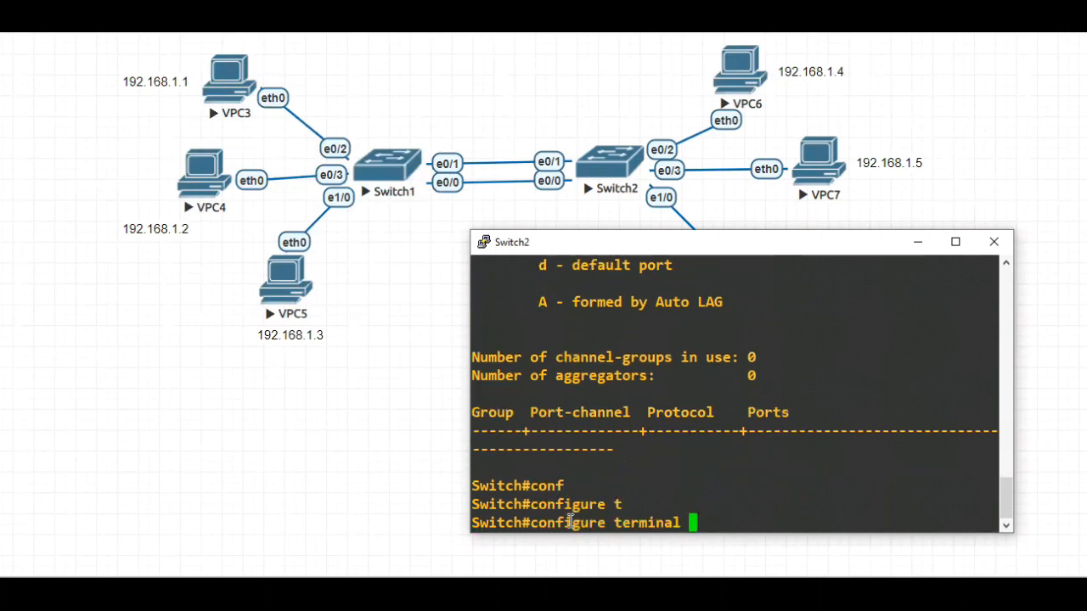
pyautogui.press('Return')
# Enter configuration of the interface range ethernet 0/0-1 on Switch2
pyautogui.write('in')
pyautogui.press('Tab')
pyautogui.write('r')
pyautogui.press('Tab')
pyautogui.write('eth')
pyautogui.press('Tab')
pyautogui.write('0/0-1')
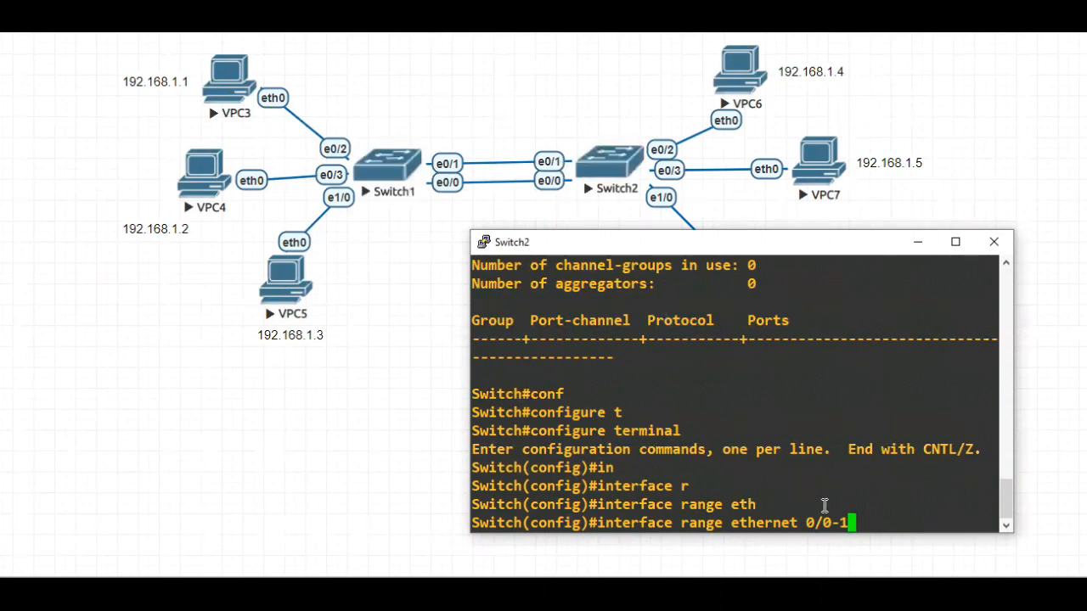
pyautogui.press('Return')
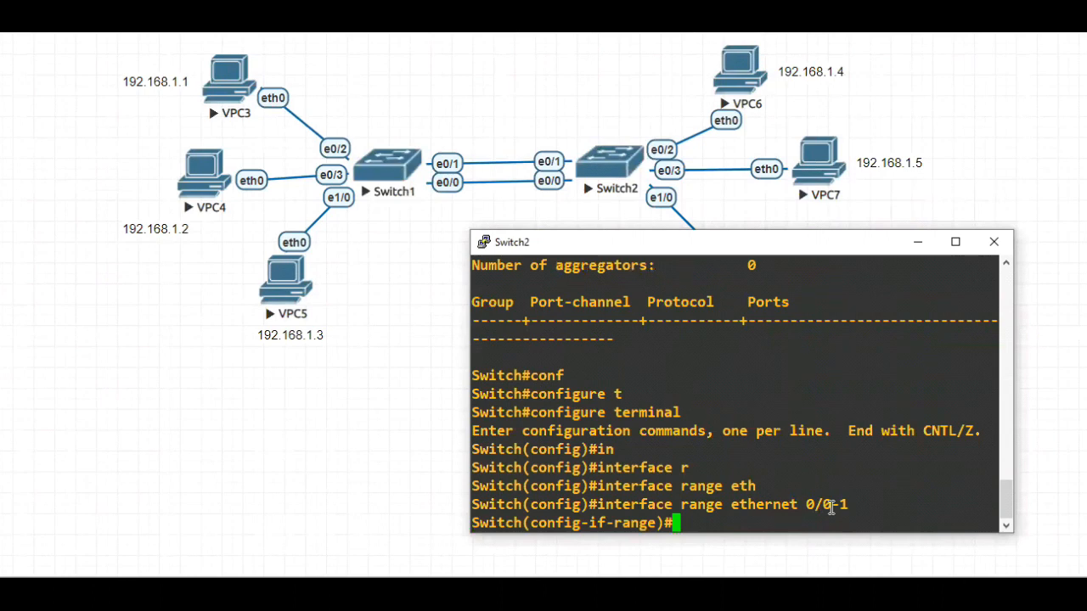
# Assign the selected Switch2 interface range to channel group 2 with mode ON
pyautogui.write('ch')
pyautogui.press('Tab')
pyautogui.write('g')
pyautogui.press('Tab')
pyautogui.write('2')
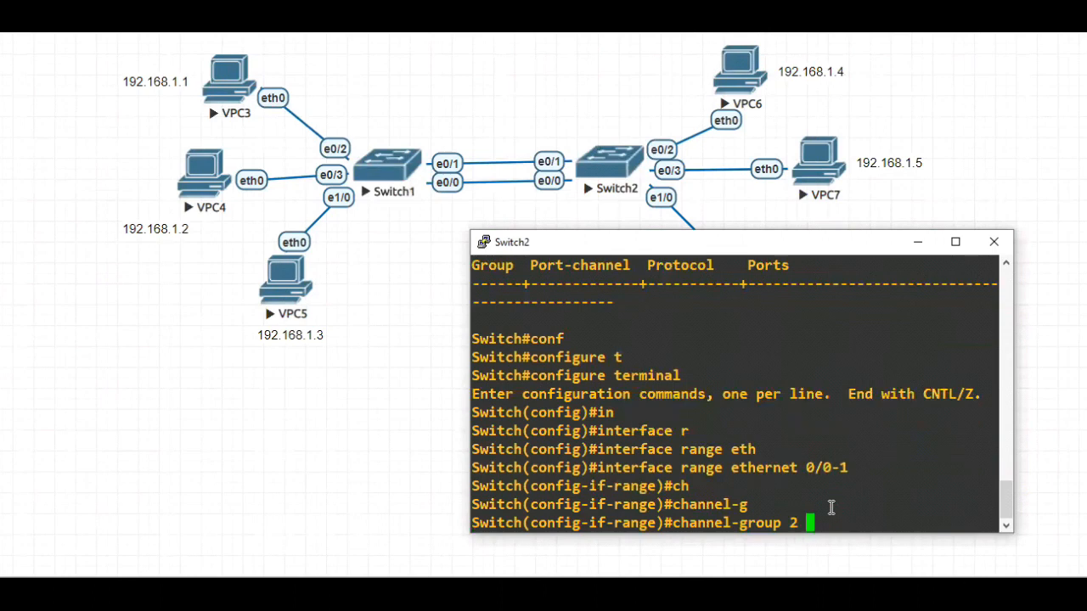
pyautogui.write(' mo')
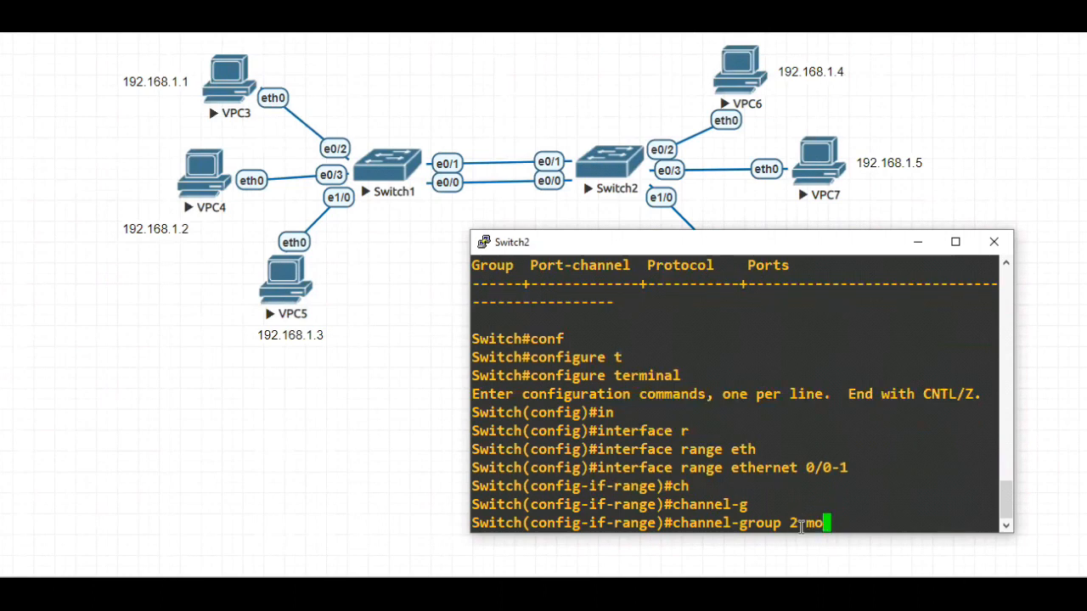
pyautogui.write('de ON')
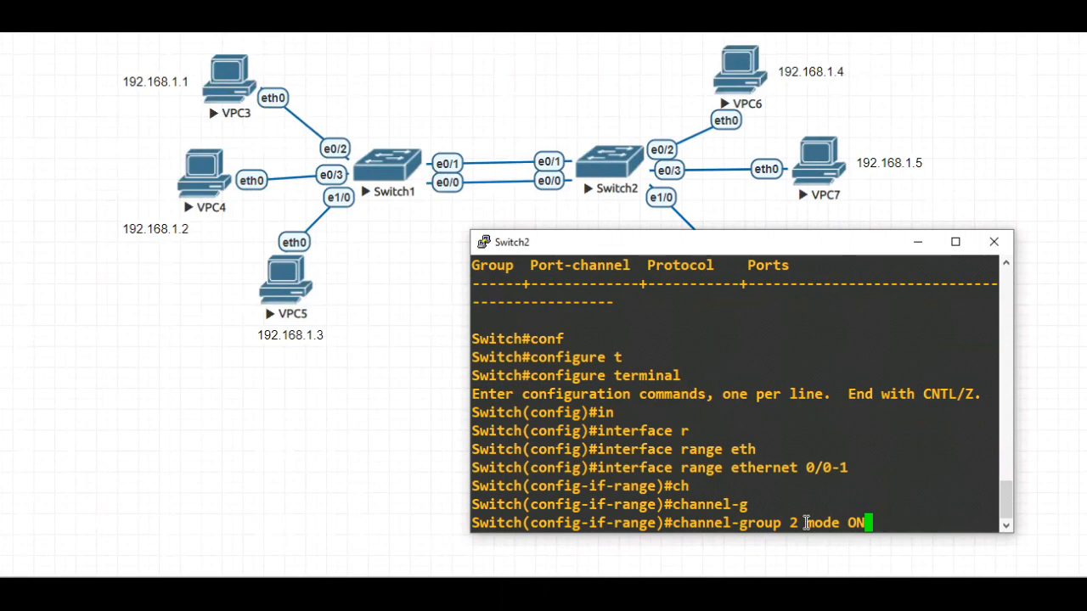
pyautogui.press('Return')
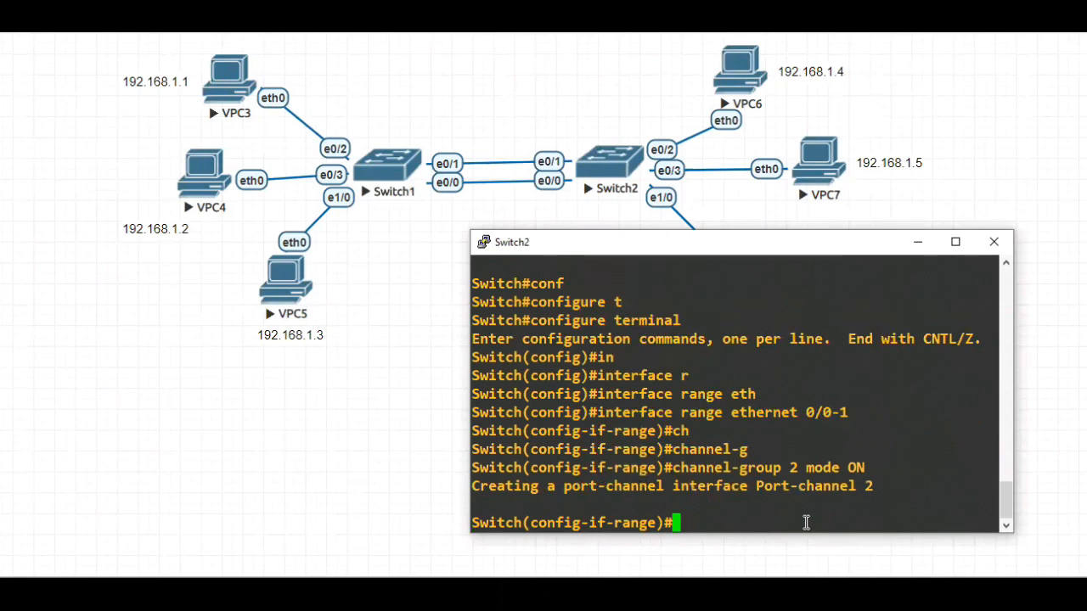
# Save the Switch2 configuration from interface-range mode with do wr
pyautogui.write('DO')
pyautogui.press('BackSpace')
pyautogui.press('BackSpace')
pyautogui.write('do wr')
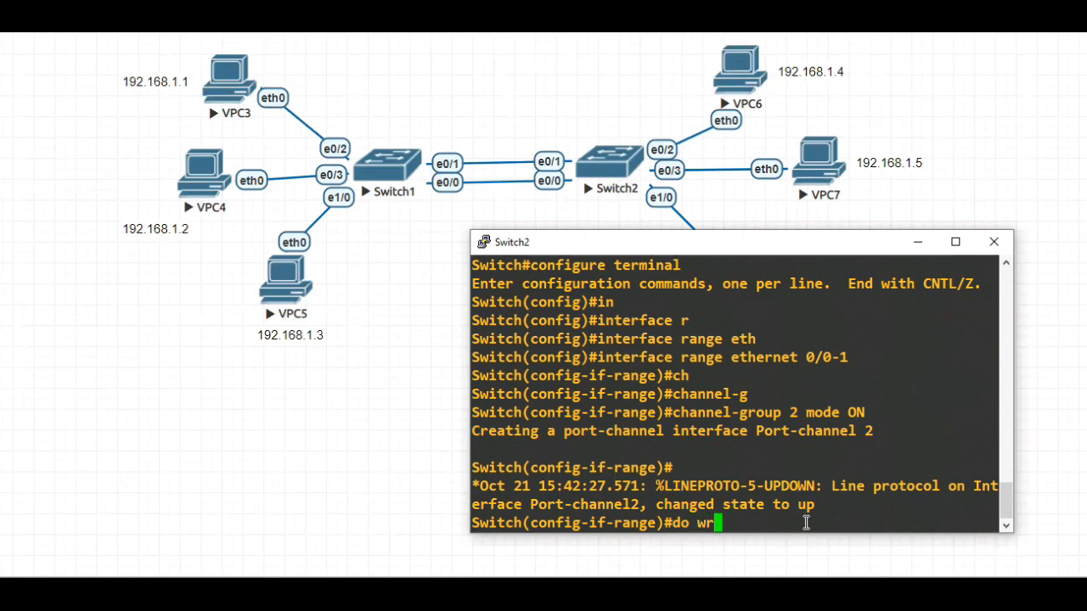
pyautogui.press('Return')
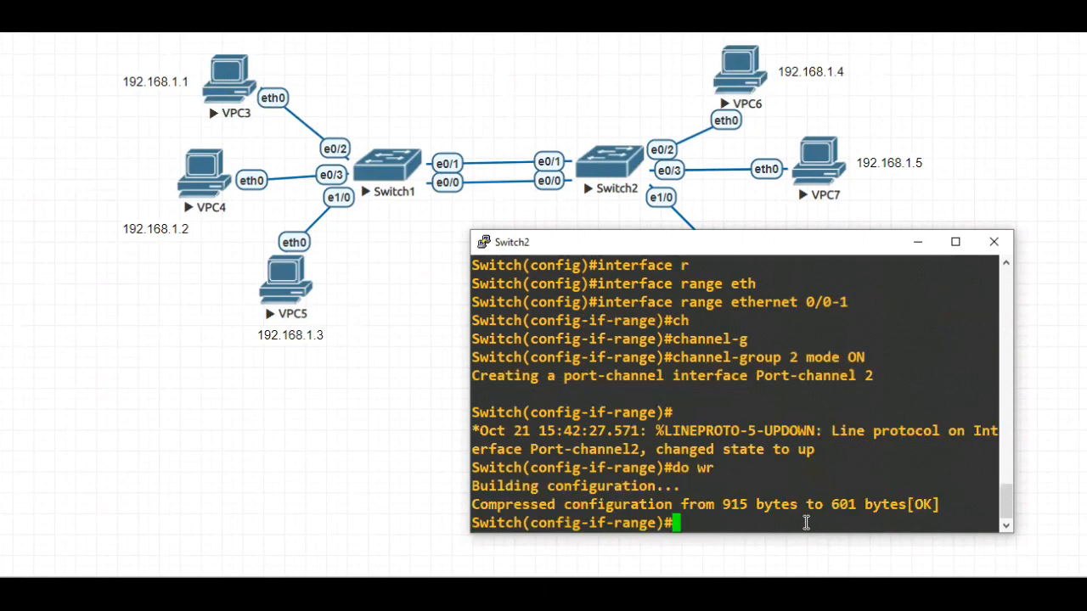
# Exit interface-range and global configuration modes on Switch2 back to privileged EXEC mode
pyautogui.write('exit')
pyautogui.press('Return')
pyautogui.write('exit')
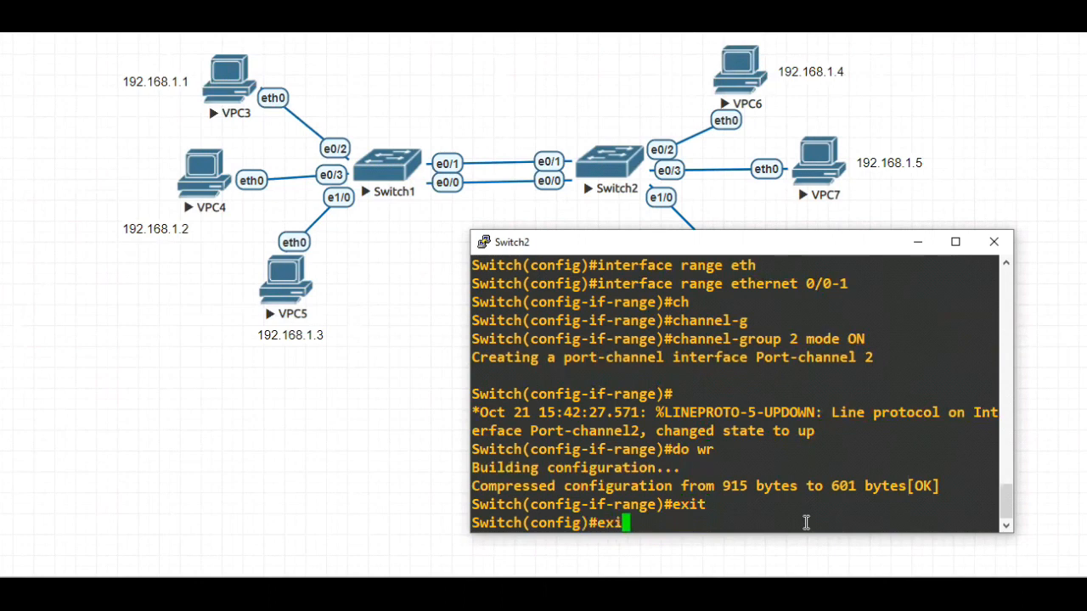
pyautogui.press('Return')
# Display the EtherChannel summary on Switch2, check the port-channel entry and its member ports, and minimize the console
pyautogui.write('sh')
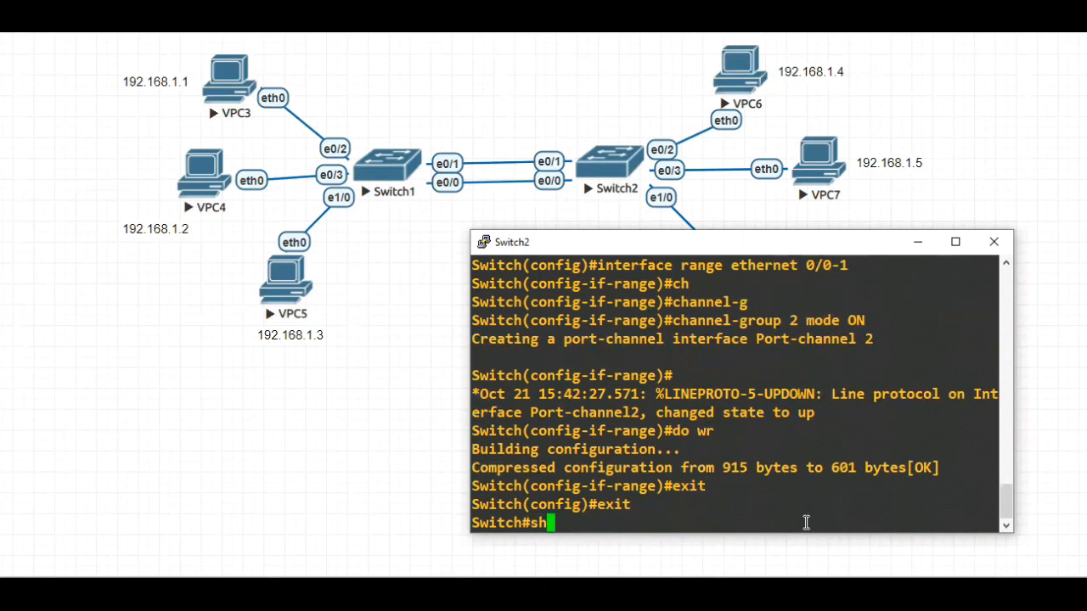
pyautogui.write(' eth')
pyautogui.press('Tab')
pyautogui.write('erc')
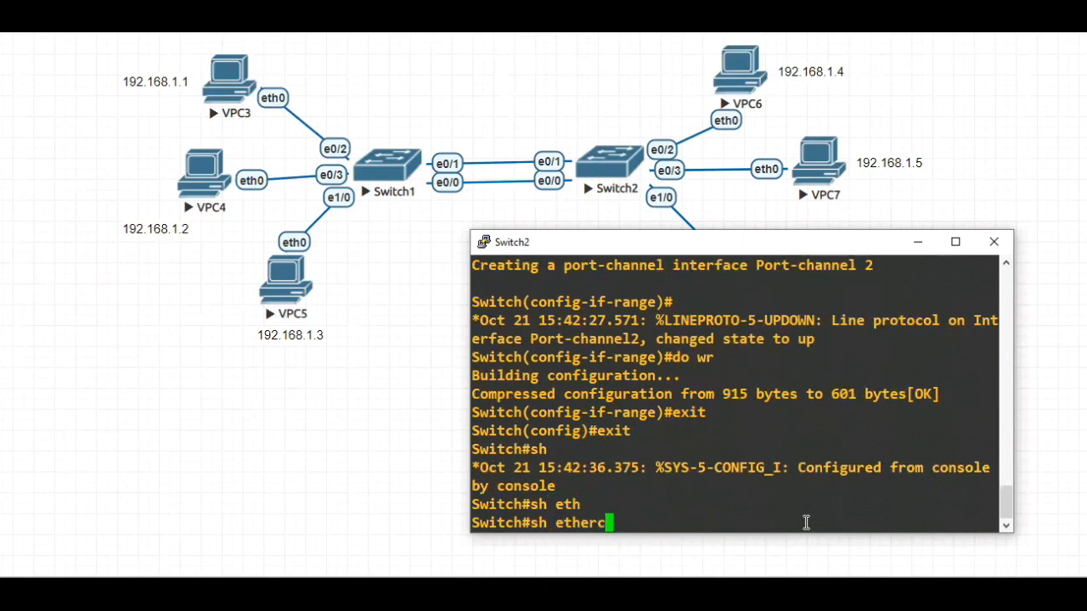
pyautogui.press('Tab')
pyautogui.write('su')
pyautogui.press('Tab')
pyautogui.press('Return')
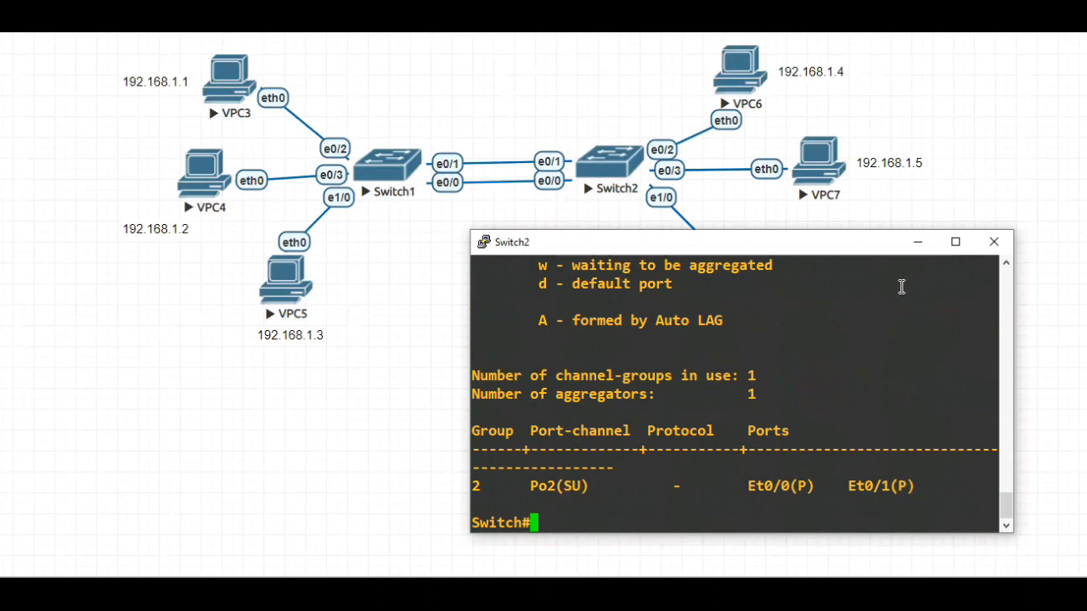
pyautogui.click(917, 242)
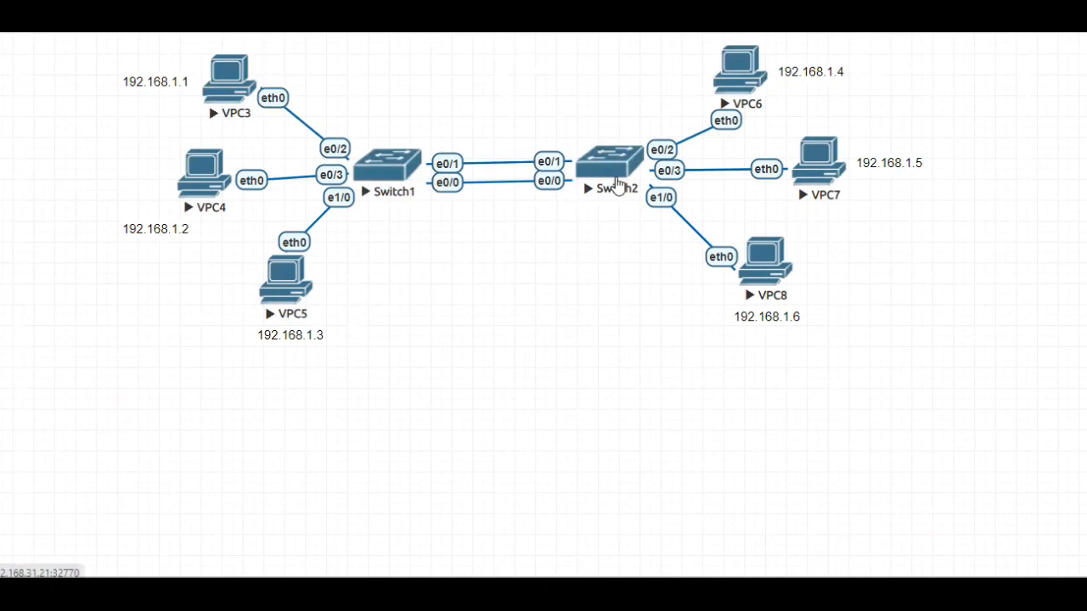
# Bring up the Switch1 console, display the EtherChannel load-balance configuration, check the balancing method, and minimize the console
pyautogui.moveTo(627, 595)
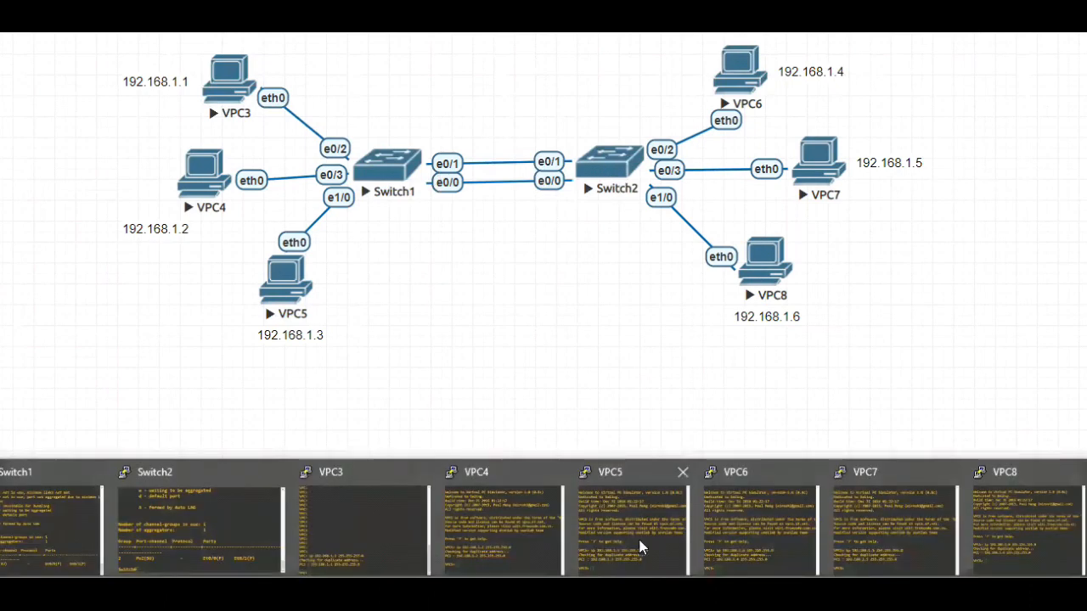
pyautogui.click(72, 518)
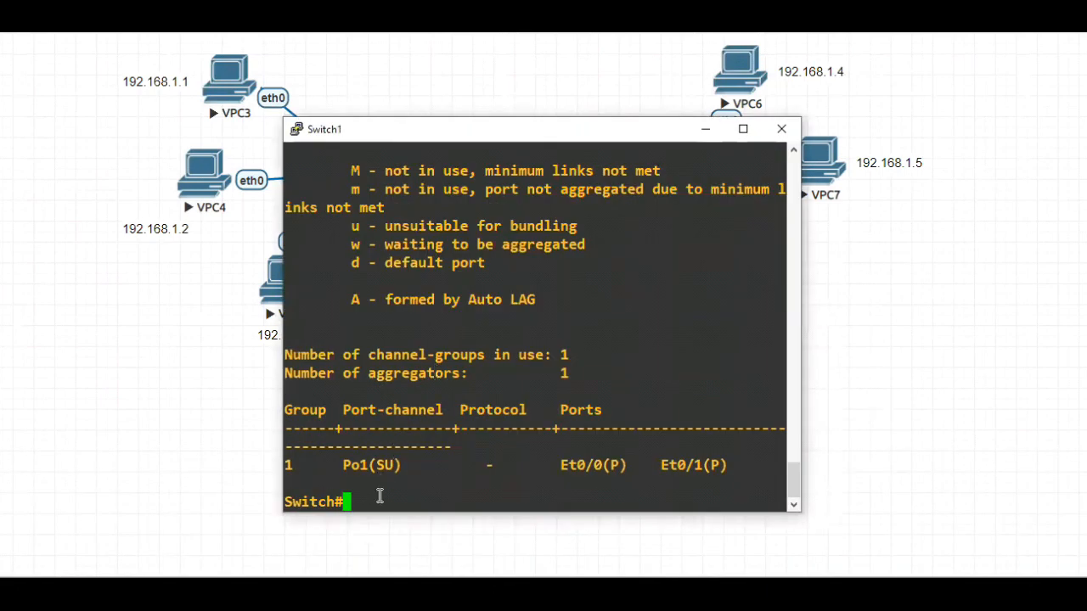
pyautogui.write('sh eth')
pyautogui.press('Tab')
pyautogui.write('erc')
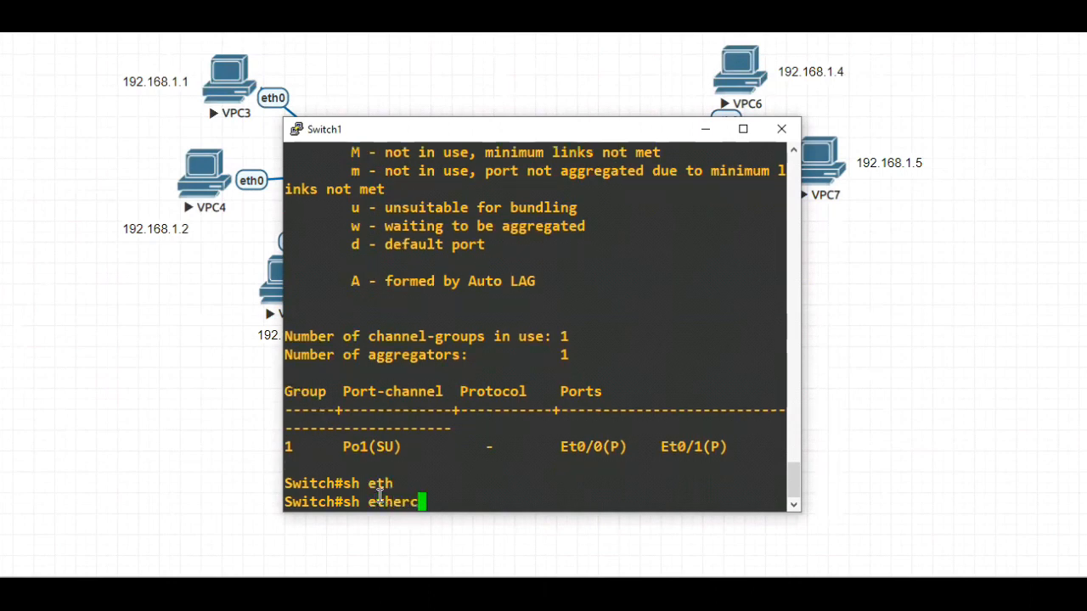
pyautogui.press('Tab')
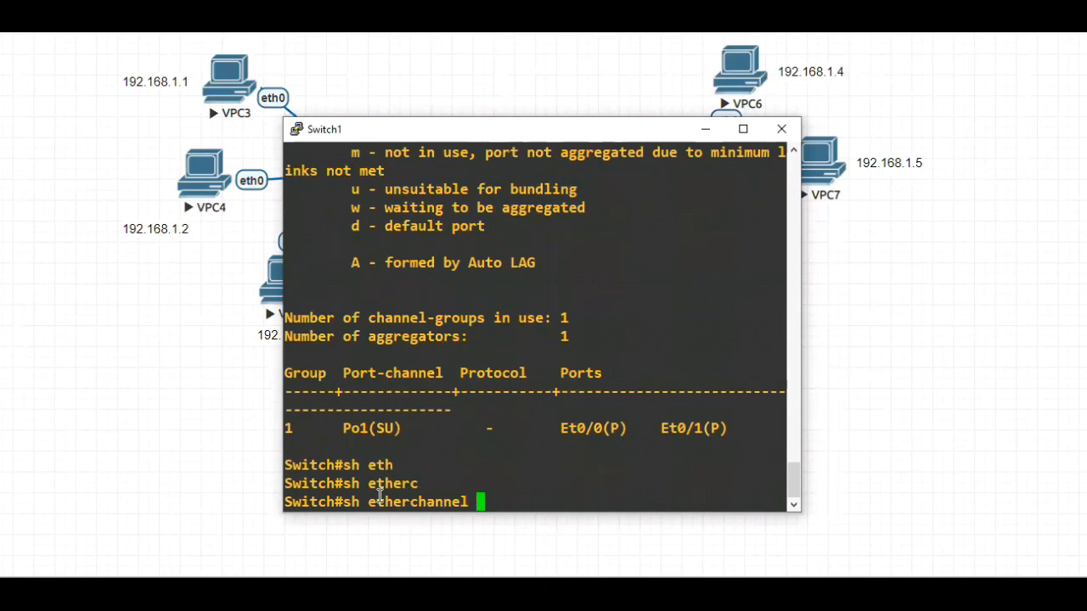
pyautogui.write('lo')
pyautogui.press('Tab')
pyautogui.press('Return')
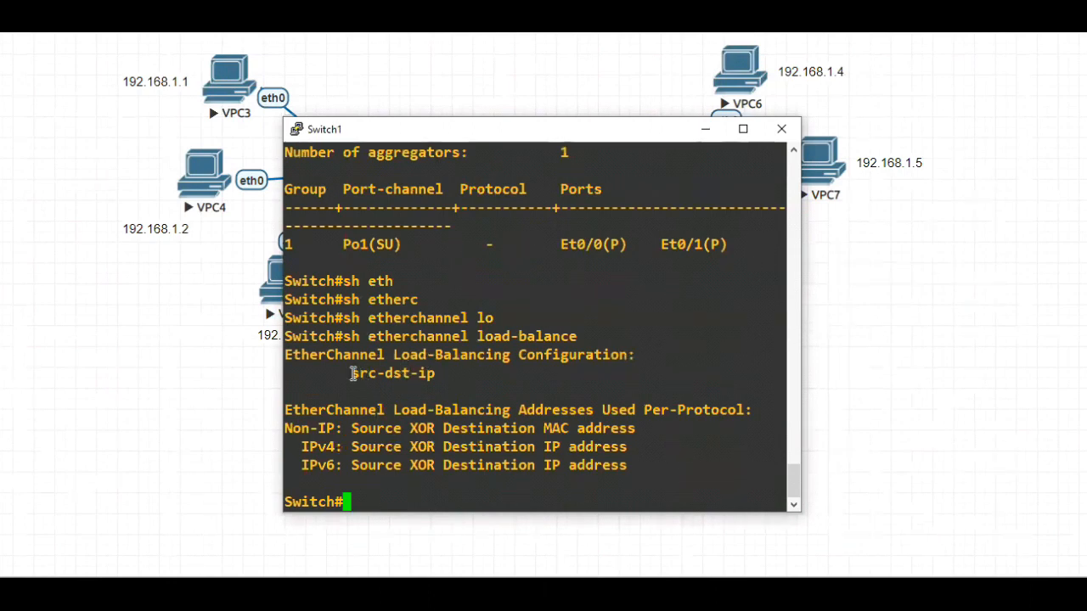
pyautogui.moveTo(353, 373); pyautogui.dragTo(432, 376)
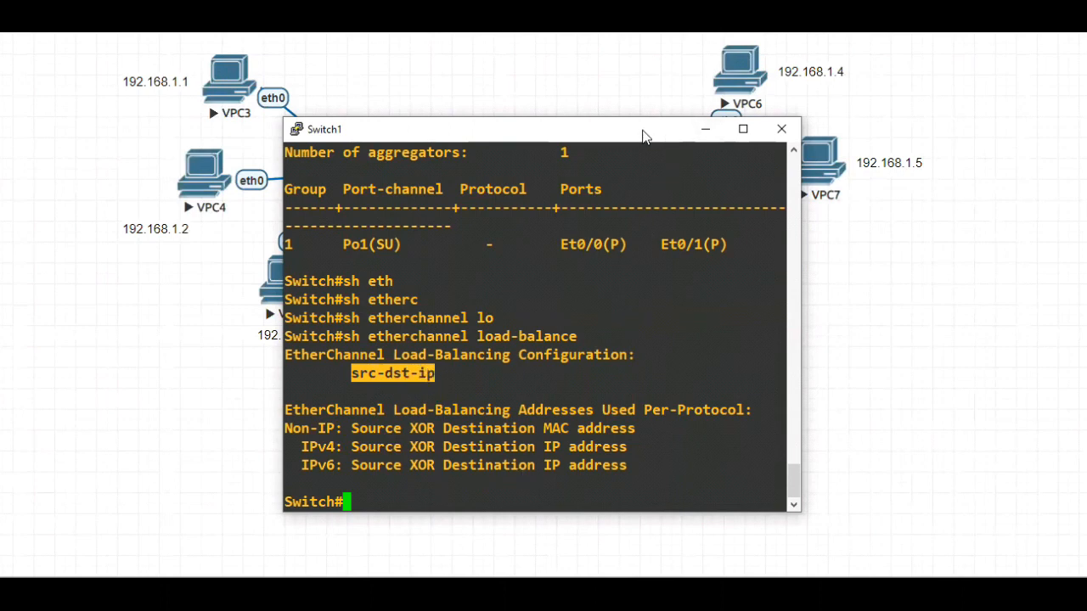
pyautogui.moveTo(707, 130); pyautogui.dragTo(709, 239)
pyautogui.click(708, 238)
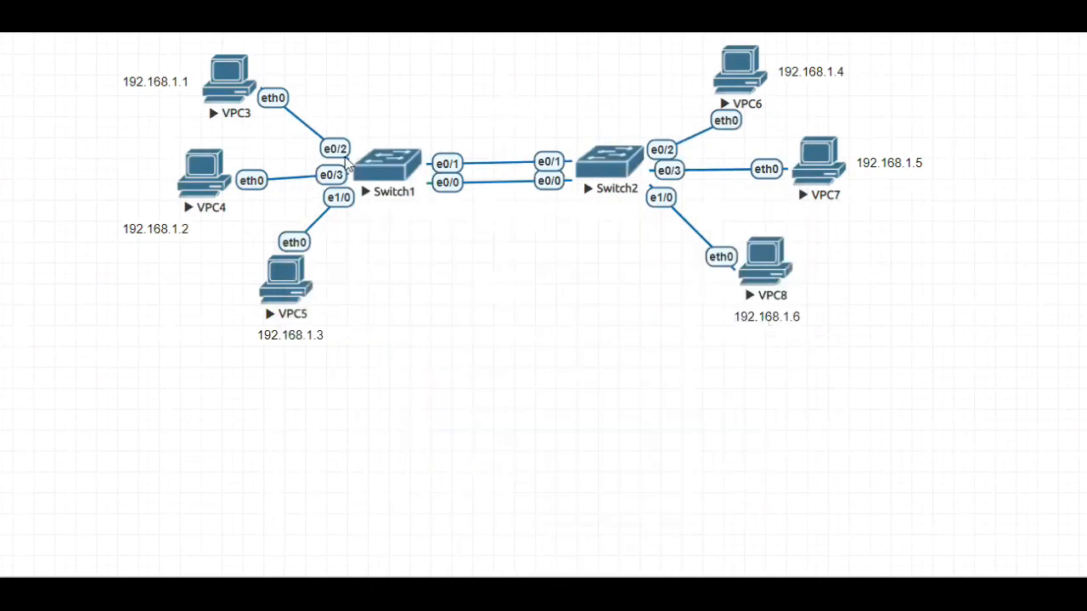
pyautogui.rightClick(383, 166)
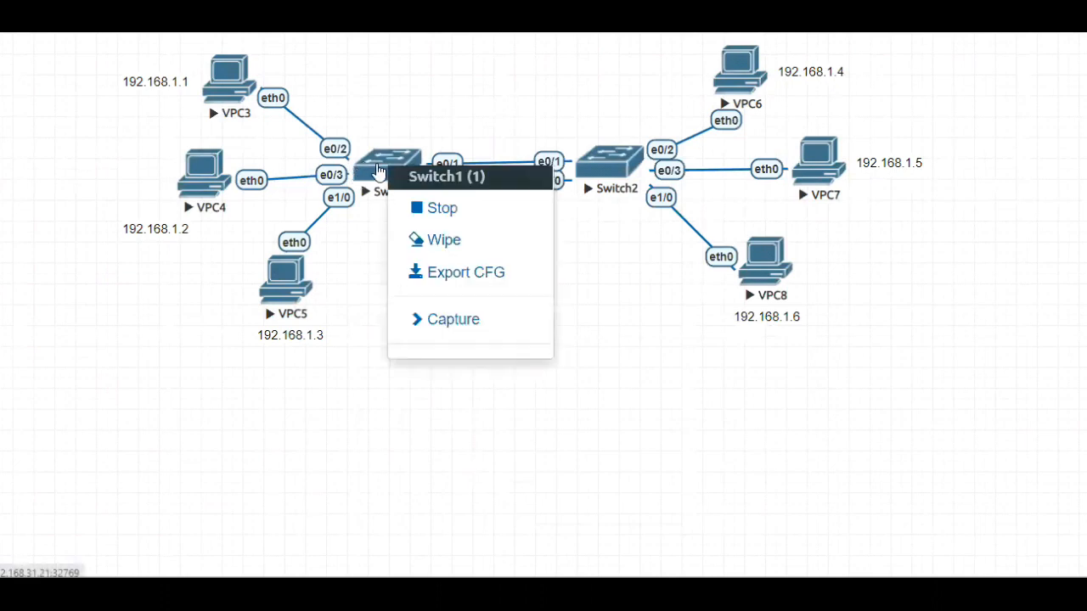
pyautogui.click(261, 427)
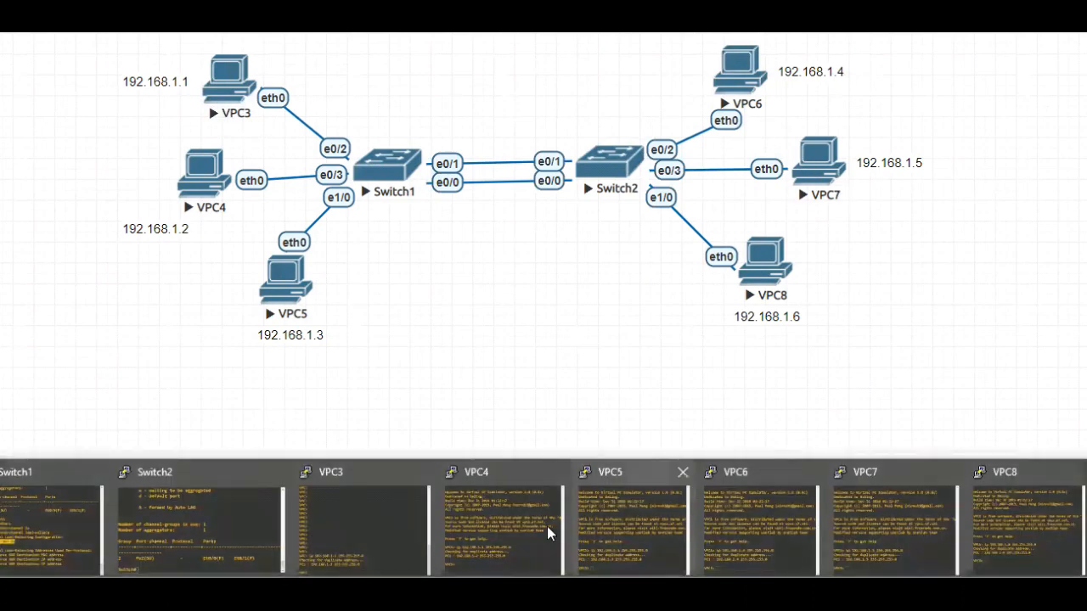
# Ping 192.168.1.5 from the VPC3 console to test connectivity across the switches, and minimize the console
pyautogui.click(352, 507)
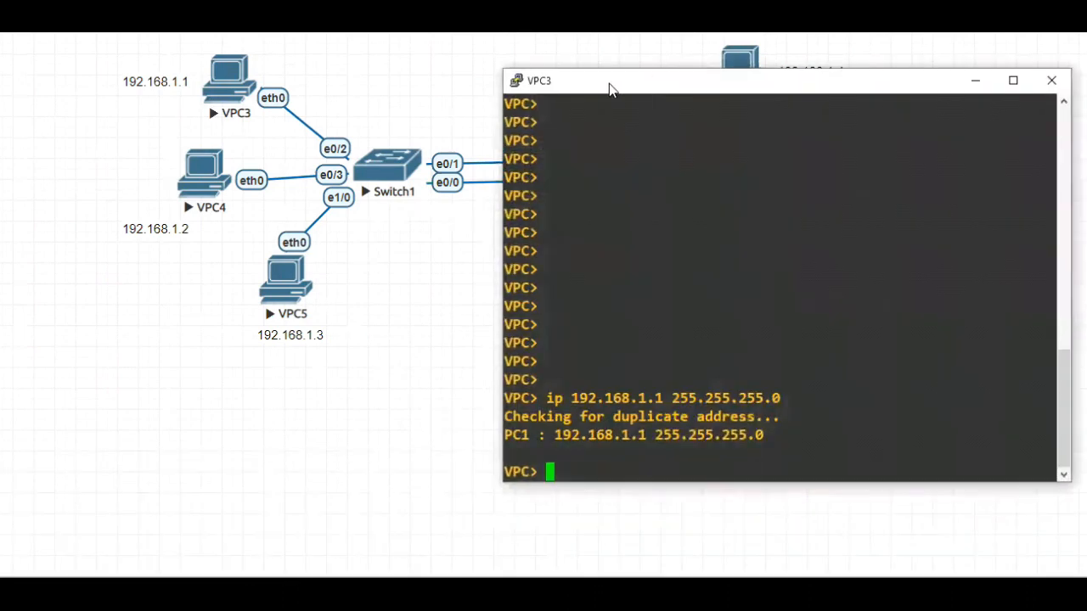
pyautogui.moveTo(609, 89); pyautogui.dragTo(182, 84)
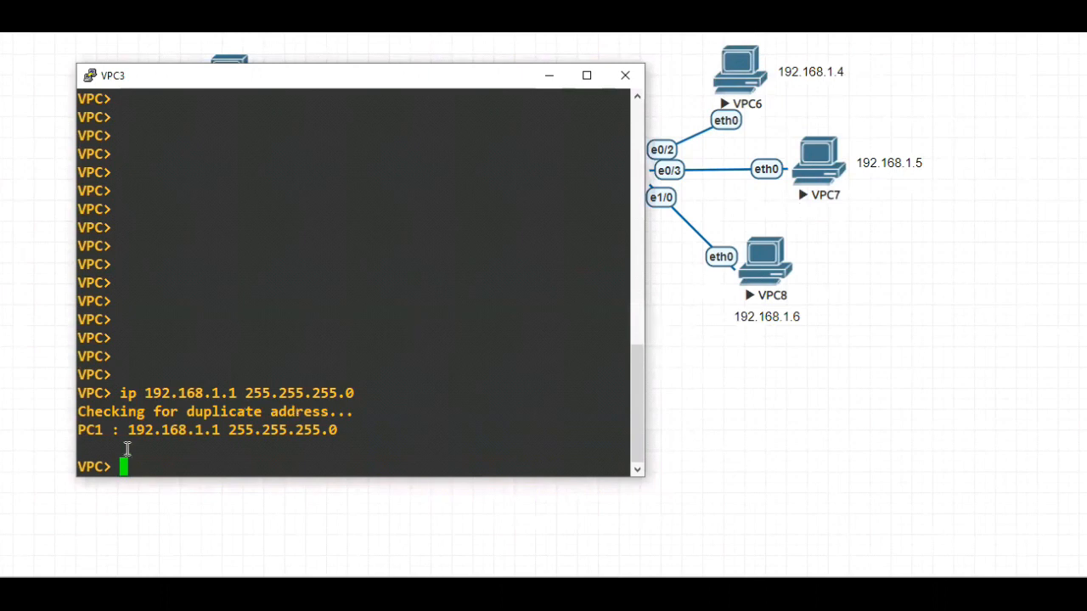
pyautogui.write('ping 19')
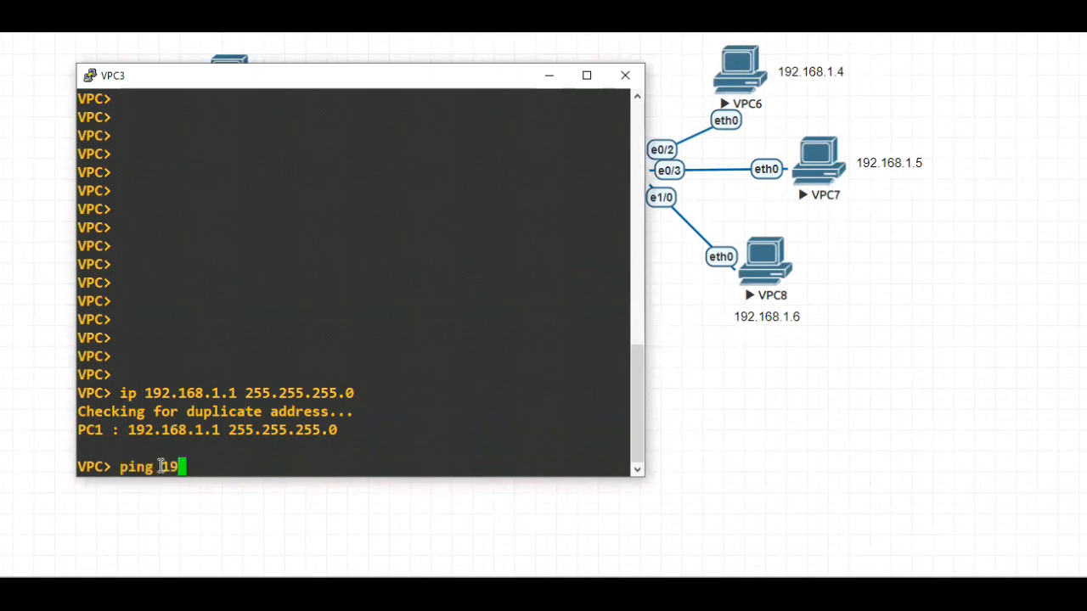
pyautogui.write('2.168.1.5')
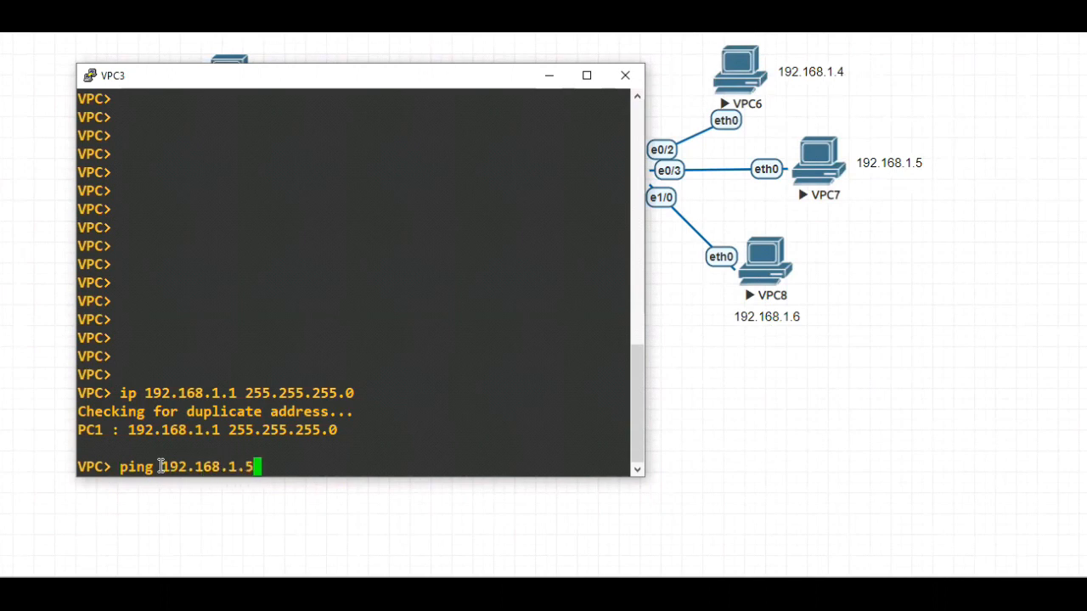
pyautogui.press('Return')
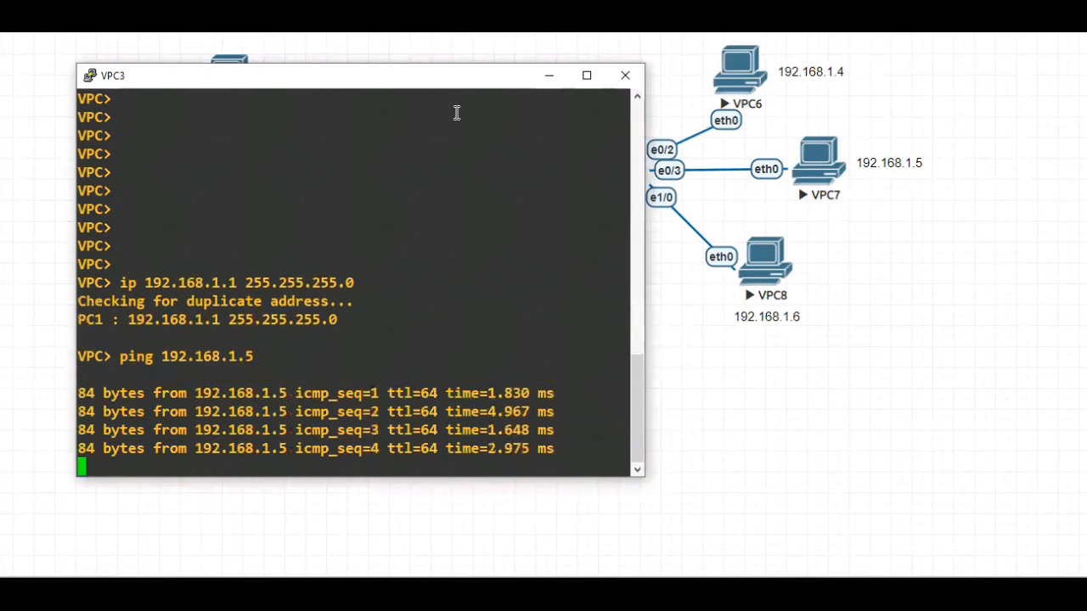
pyautogui.click(548, 76)
# Start a packet capture on Switch1's e0/0 interface through wireshark_wrapper and minimize its command window
pyautogui.rightClick(384, 170)
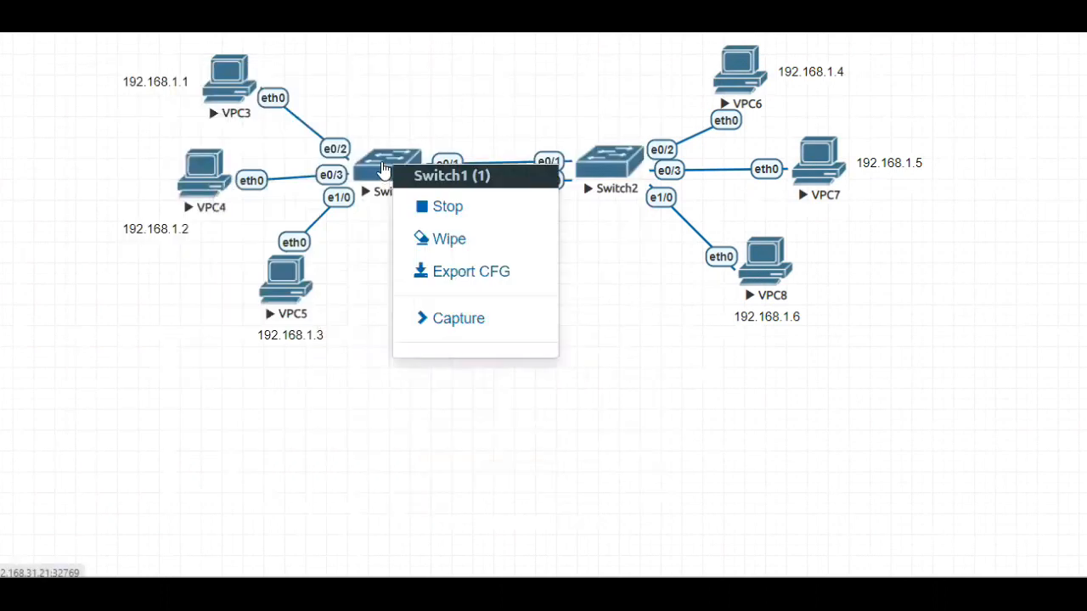
pyautogui.click(451, 329)
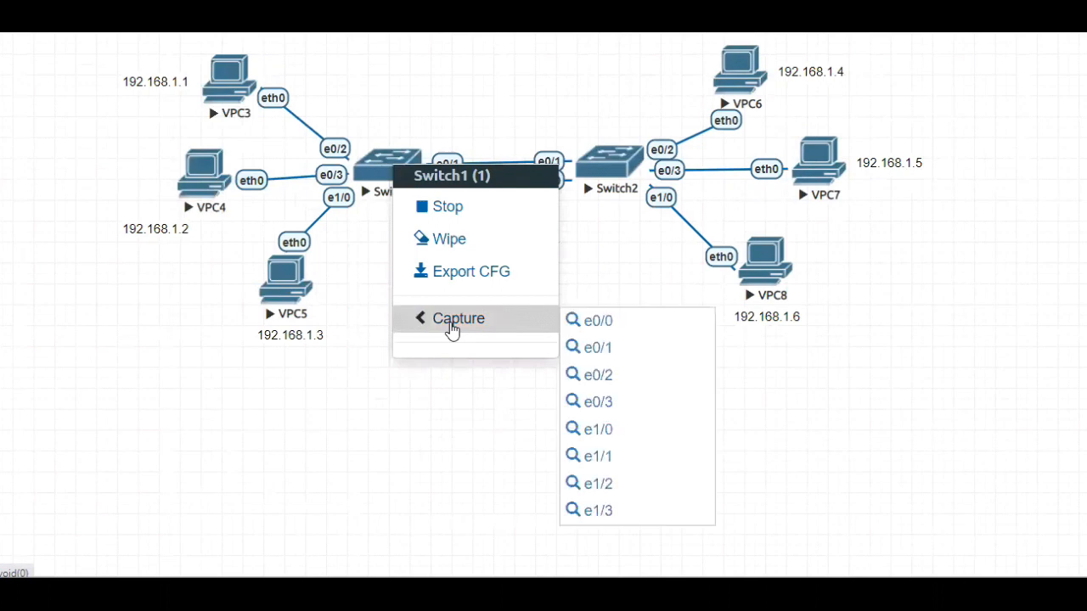
pyautogui.click(598, 326)
pyautogui.click(573, 132)
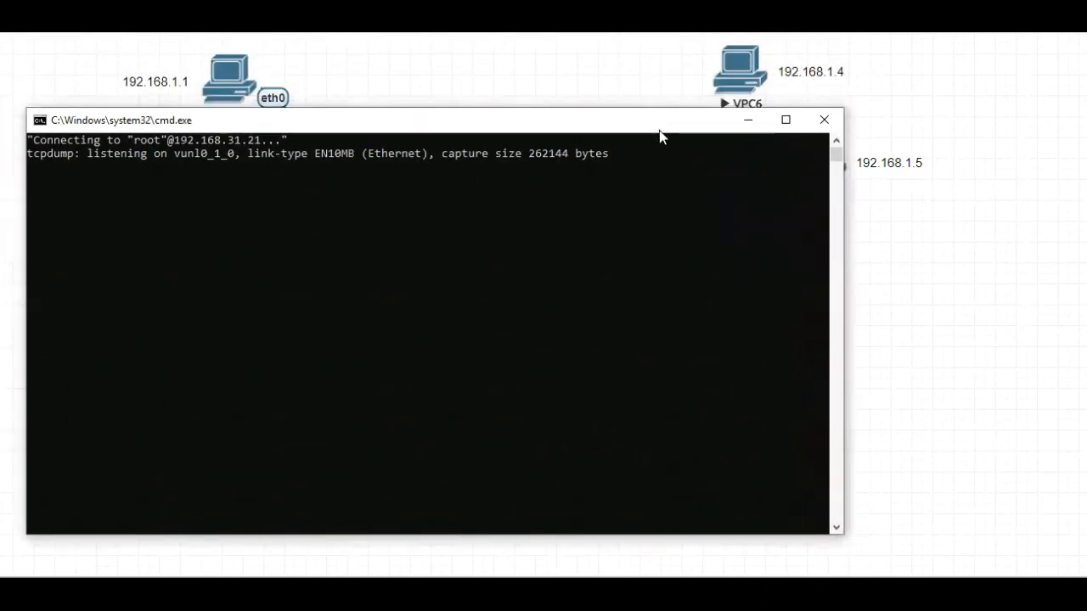
pyautogui.click(748, 120)
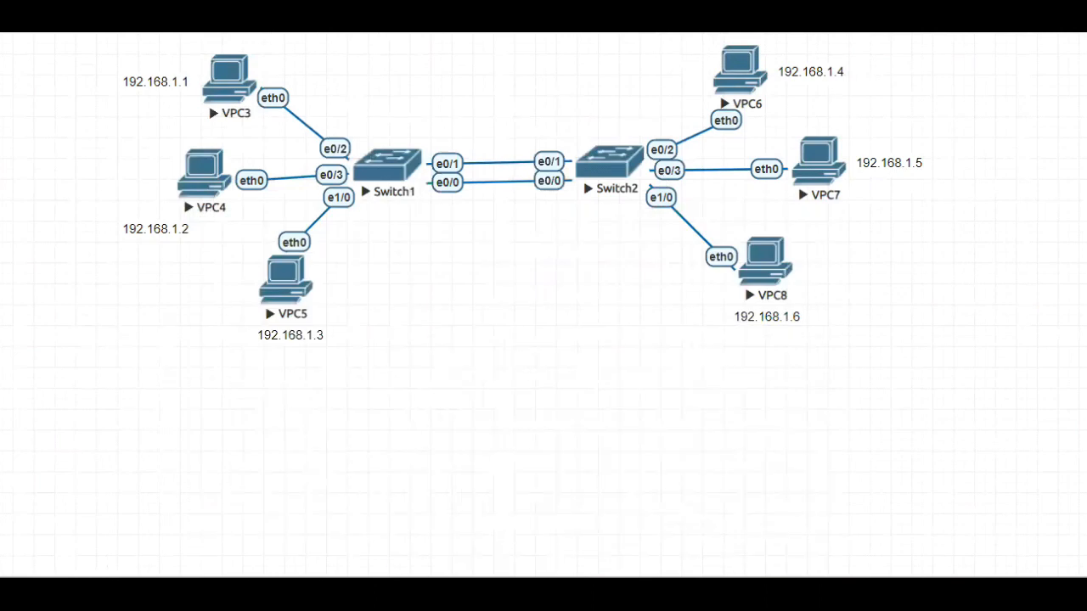
# Start a packet capture on Switch1's e0/1 interface through wireshark_wrapper and view the Info column of the captured packets
pyautogui.rightClick(399, 175)
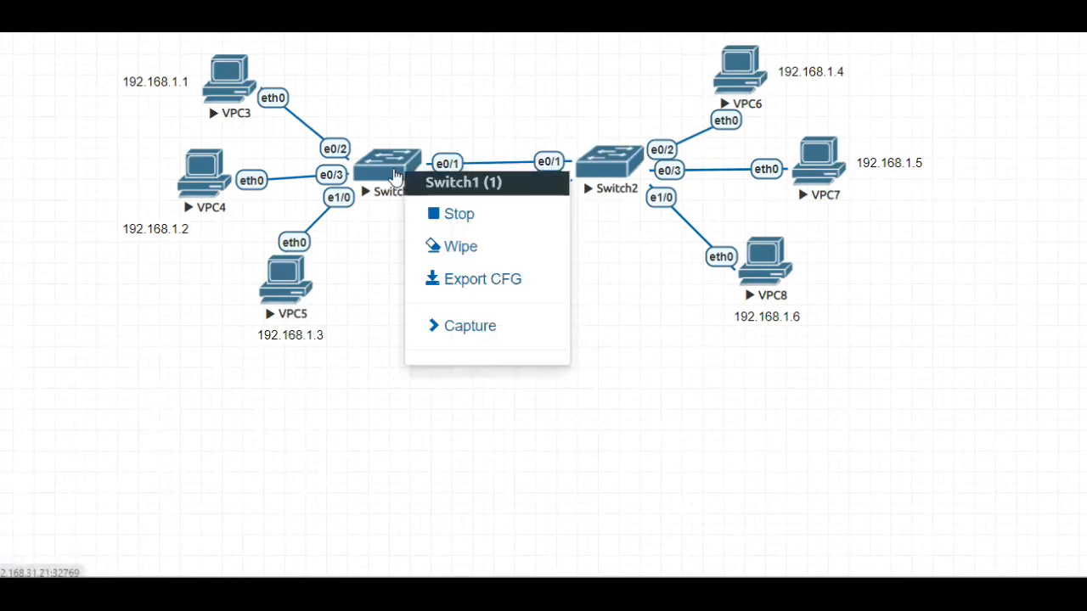
pyautogui.click(467, 334)
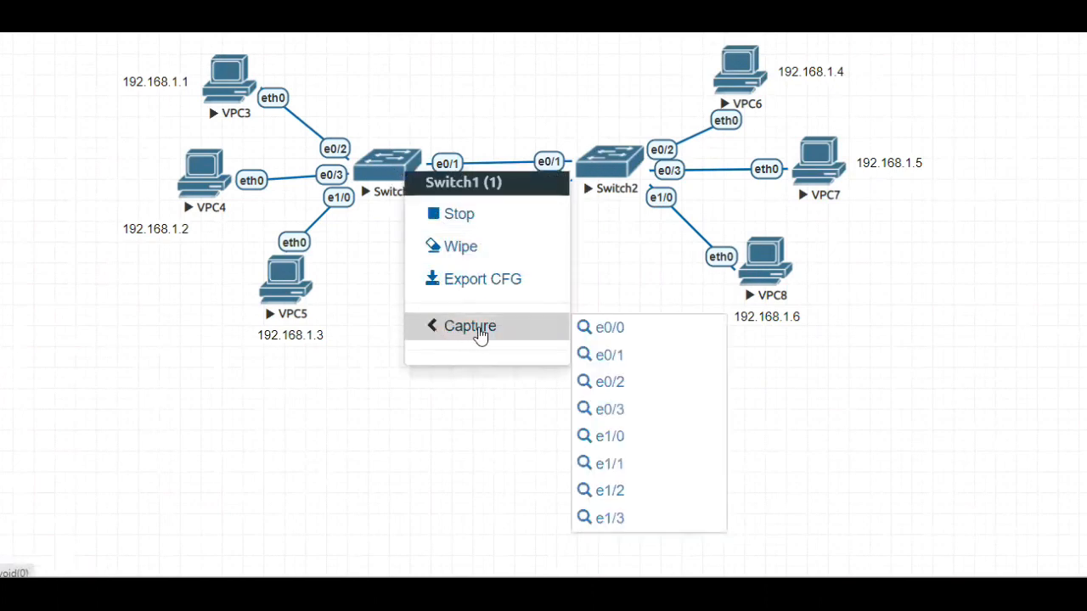
pyautogui.click(601, 357)
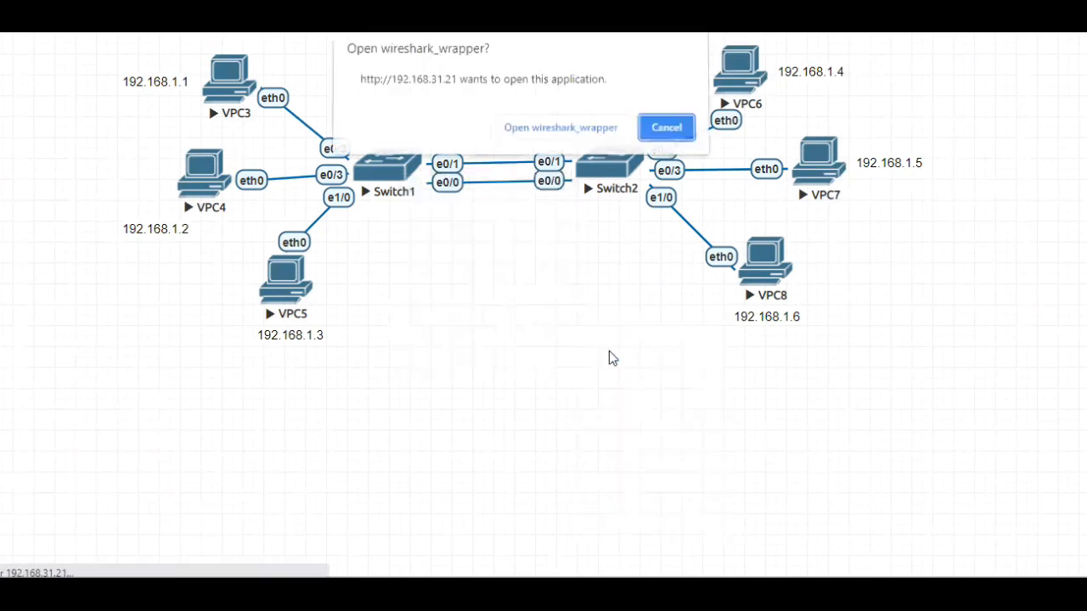
pyautogui.click(564, 135)
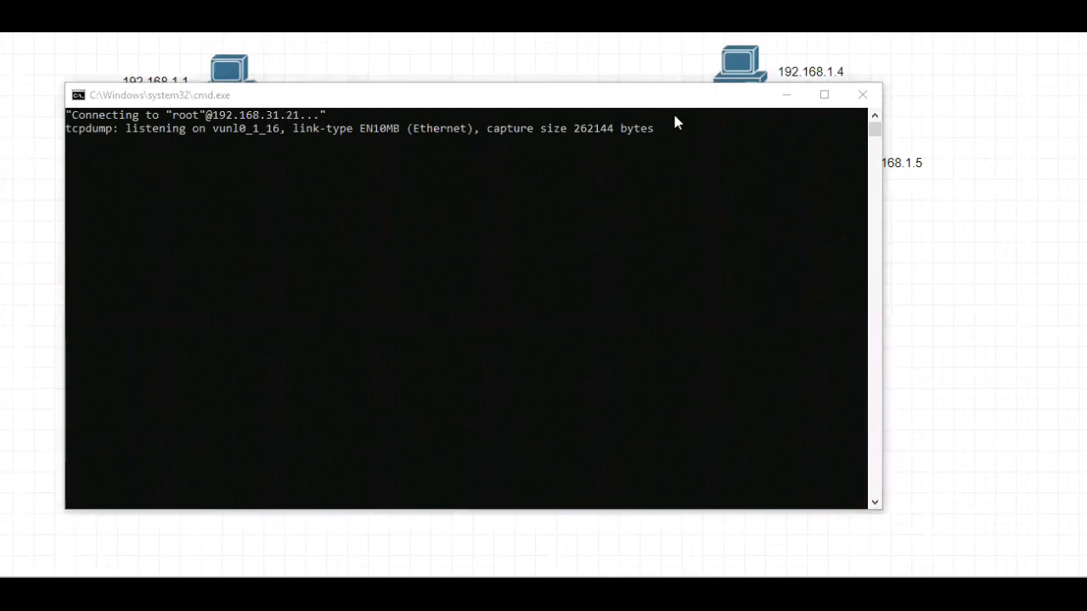
pyautogui.click(789, 100)
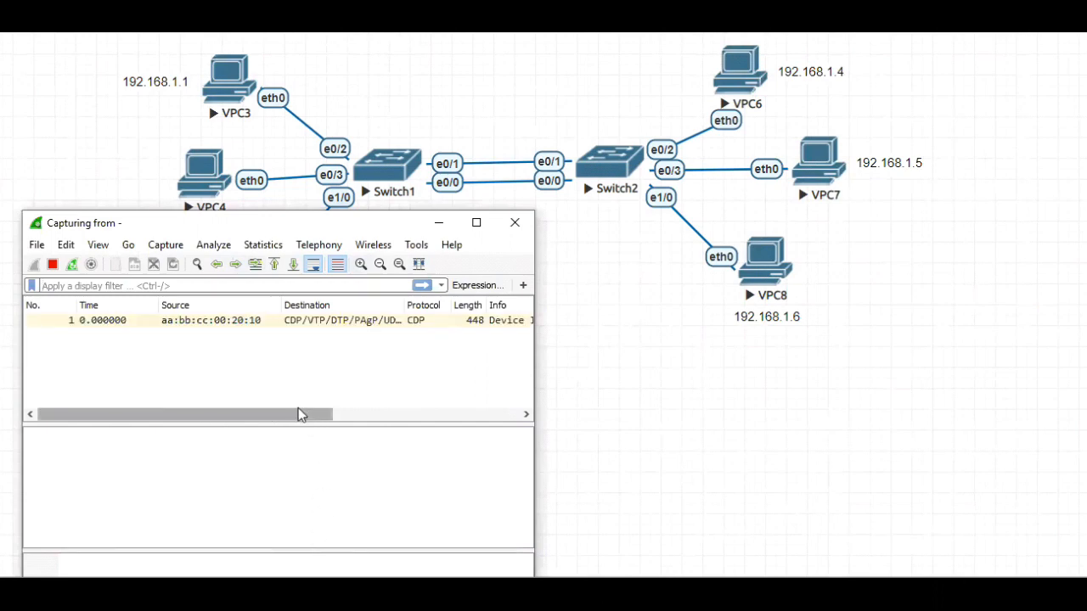
pyautogui.moveTo(302, 415); pyautogui.dragTo(485, 432)
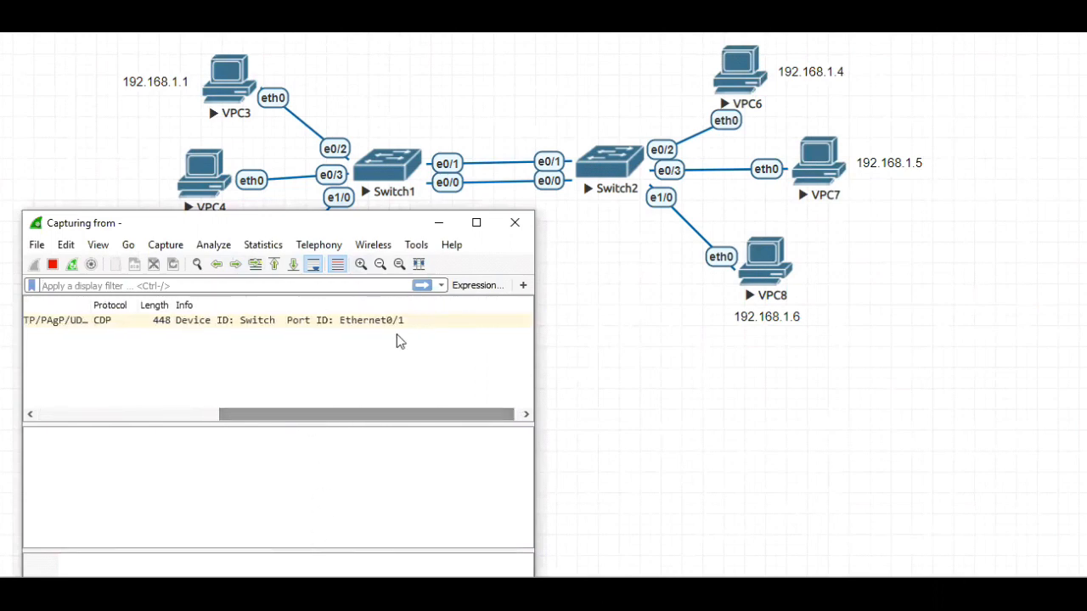
# Arrange the two Wireshark capture windows side by side below the switch links and view the port IDs in their Info columns
pyautogui.hotkey('alt', 'Tab')
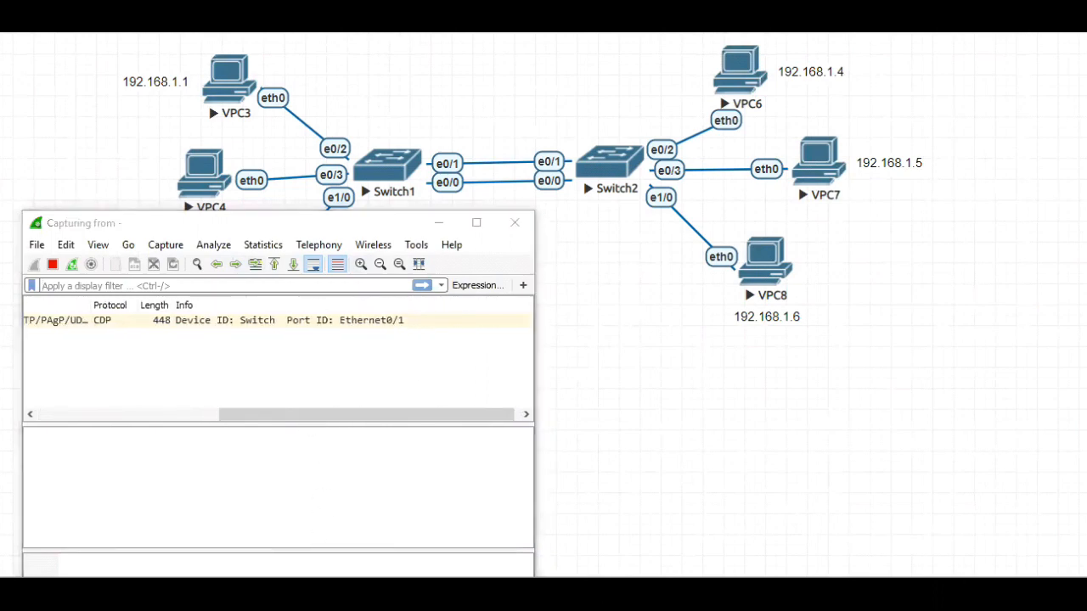
pyautogui.hotkey('alt', 'Tab')
pyautogui.moveTo(234, 229); pyautogui.dragTo(227, 221)
pyautogui.moveTo(730, 410); pyautogui.dragTo(952, 385)
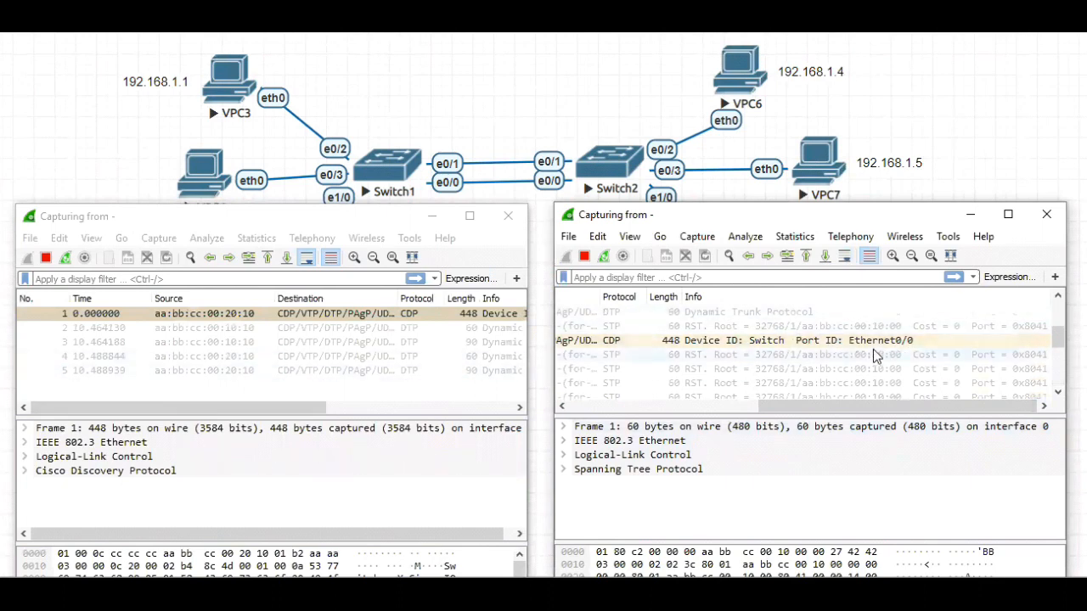
pyautogui.moveTo(269, 406); pyautogui.dragTo(419, 399)
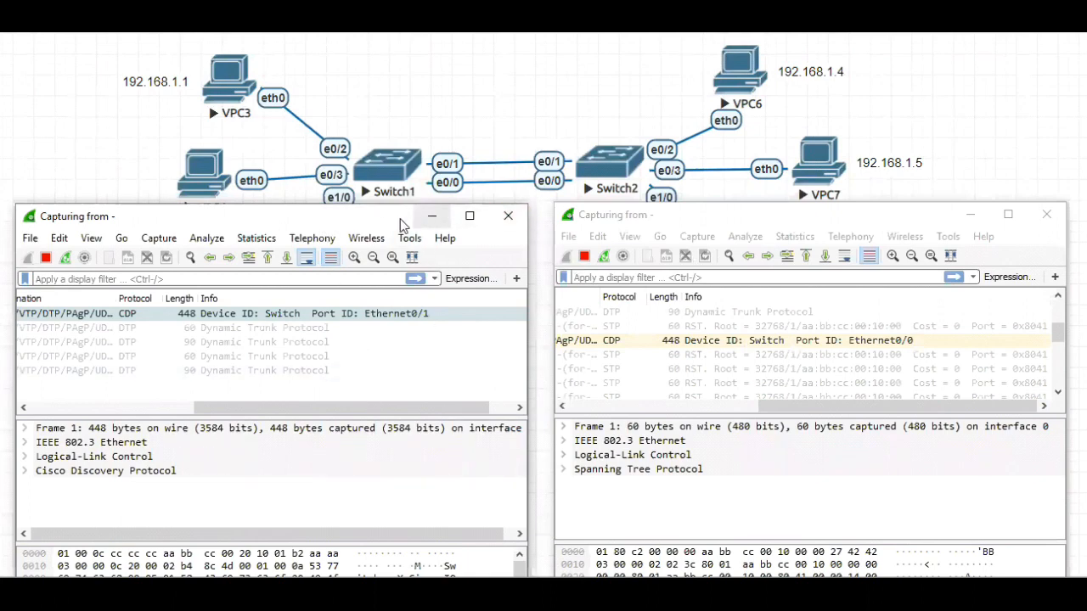
pyautogui.moveTo(367, 220); pyautogui.dragTo(368, 237)
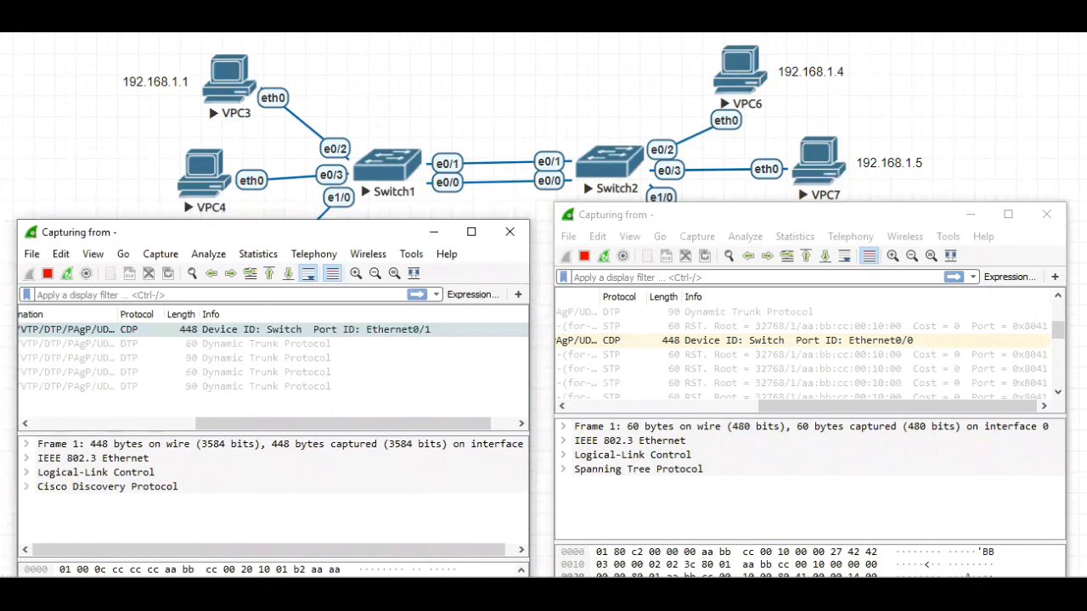
# Repeat the ping to 192.168.1.5 from the VPC3 console while both captures run, and minimize the console
pyautogui.click(629, 593)
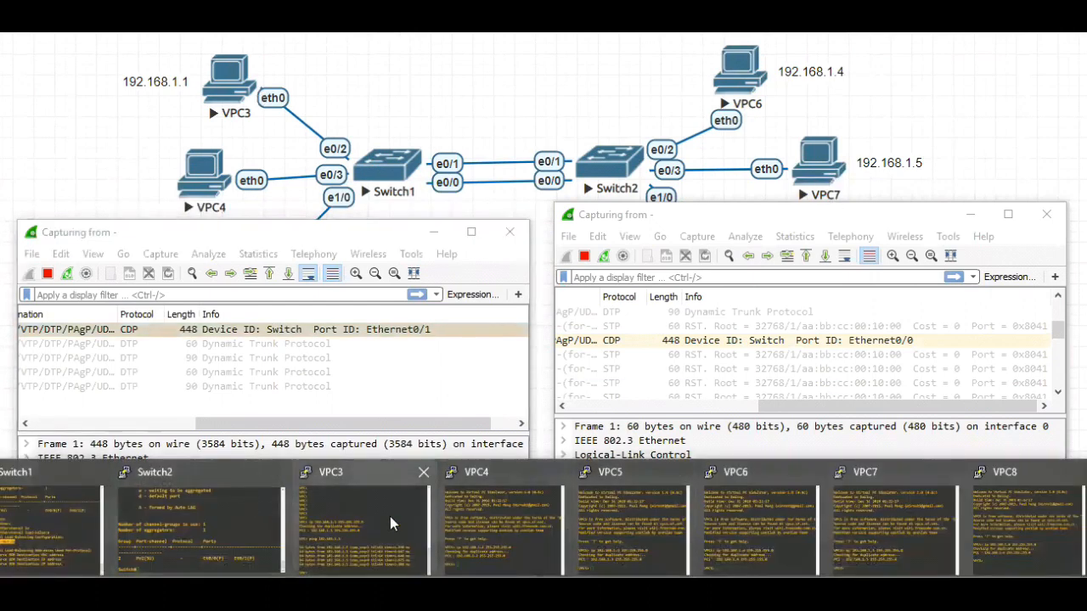
pyautogui.click(391, 524)
pyautogui.moveTo(263, 323); pyautogui.dragTo(119, 319)
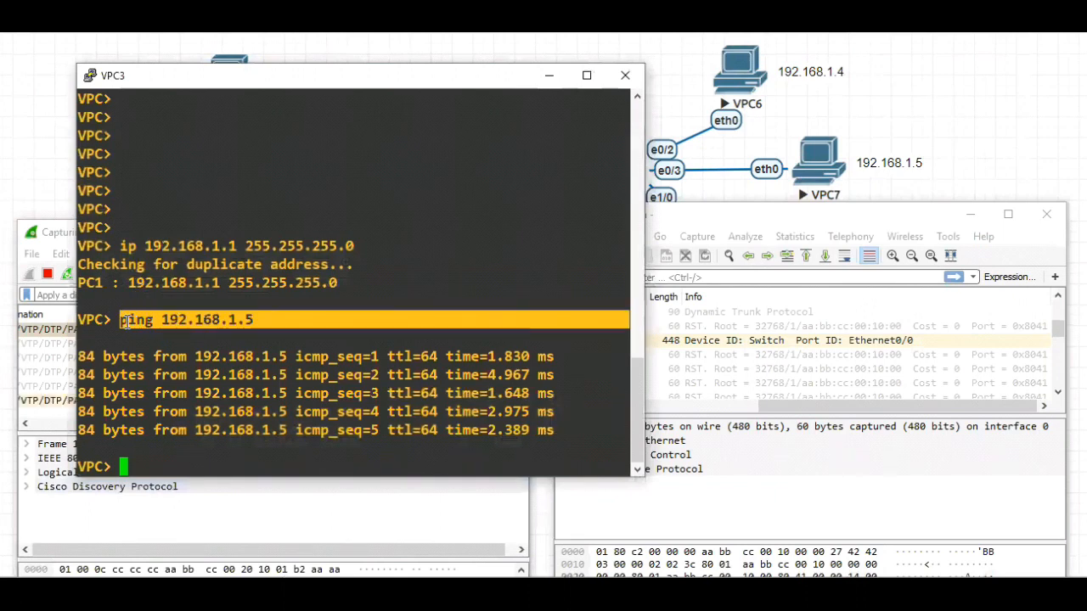
pyautogui.rightClick(151, 458)
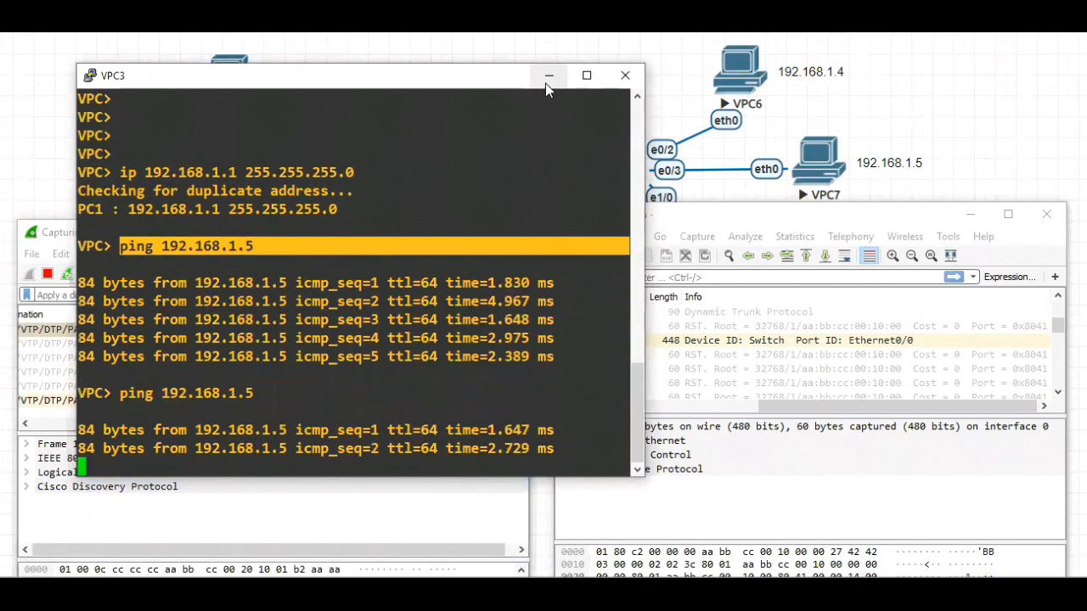
pyautogui.click(546, 82)
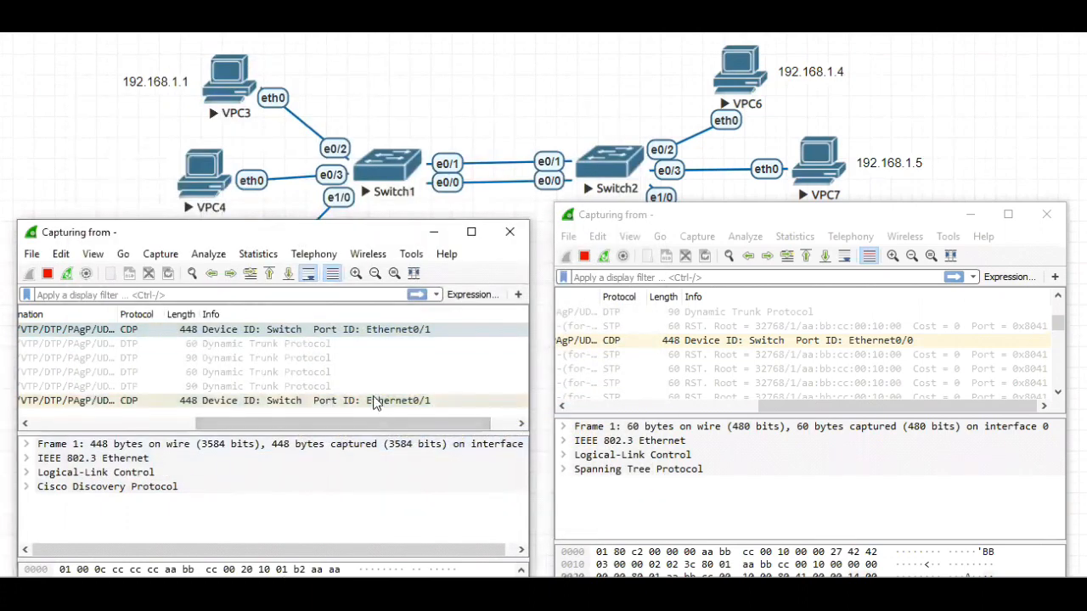
# Examine the e0/0 and e0/1 captures for ICMP requests and replies between 192.168.1.1 and 192.168.1.5, checking source, destination and Info
pyautogui.moveTo(378, 422); pyautogui.dragTo(187, 434)
pyautogui.moveTo(1058, 323); pyautogui.dragTo(1058, 379)
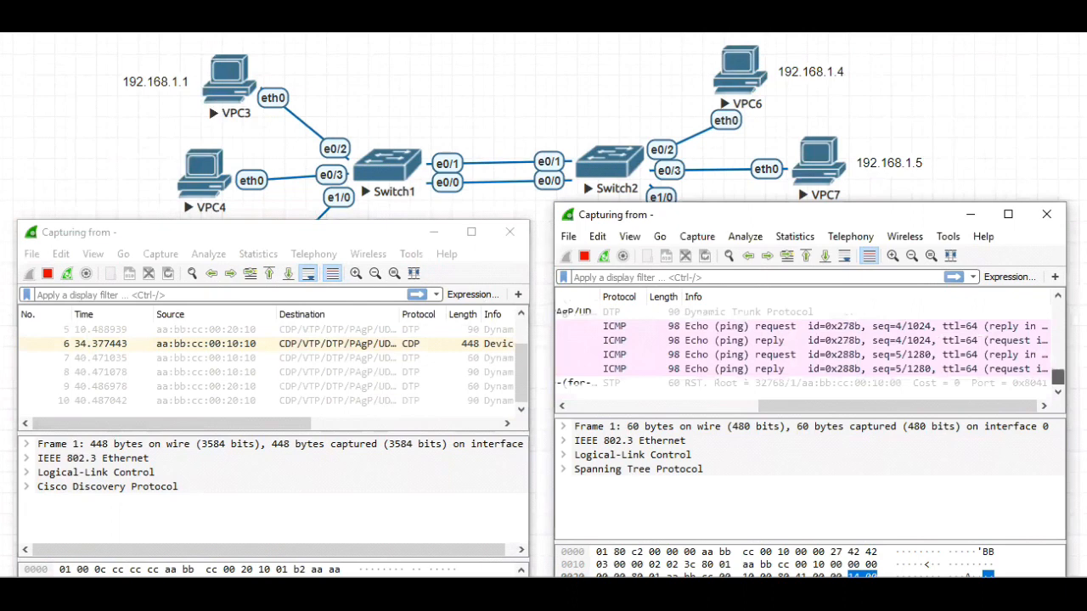
pyautogui.moveTo(772, 409); pyautogui.dragTo(585, 416)
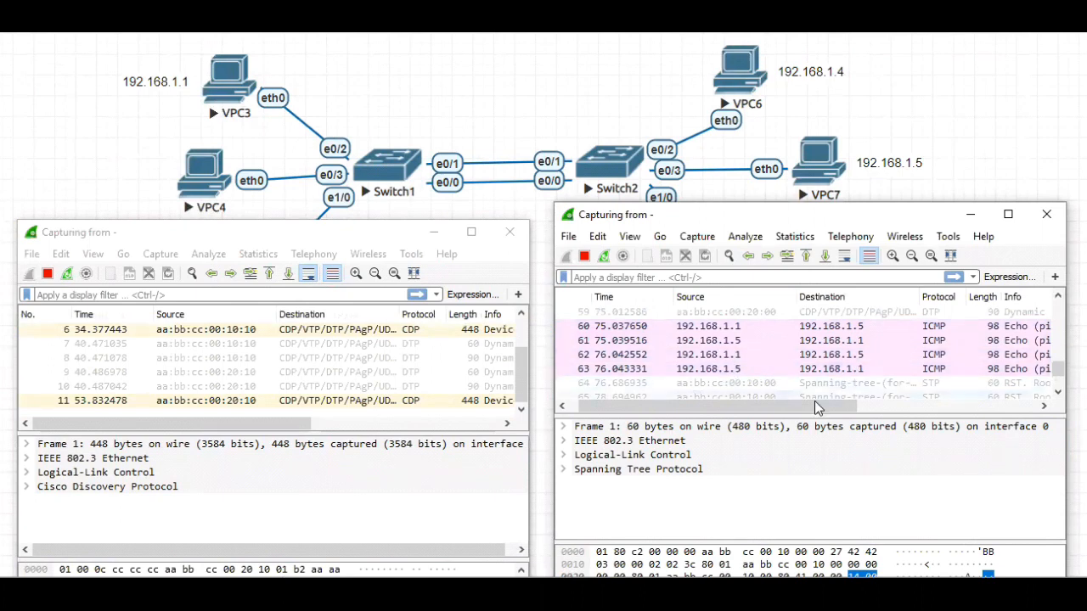
pyautogui.moveTo(810, 406); pyautogui.dragTo(937, 410)
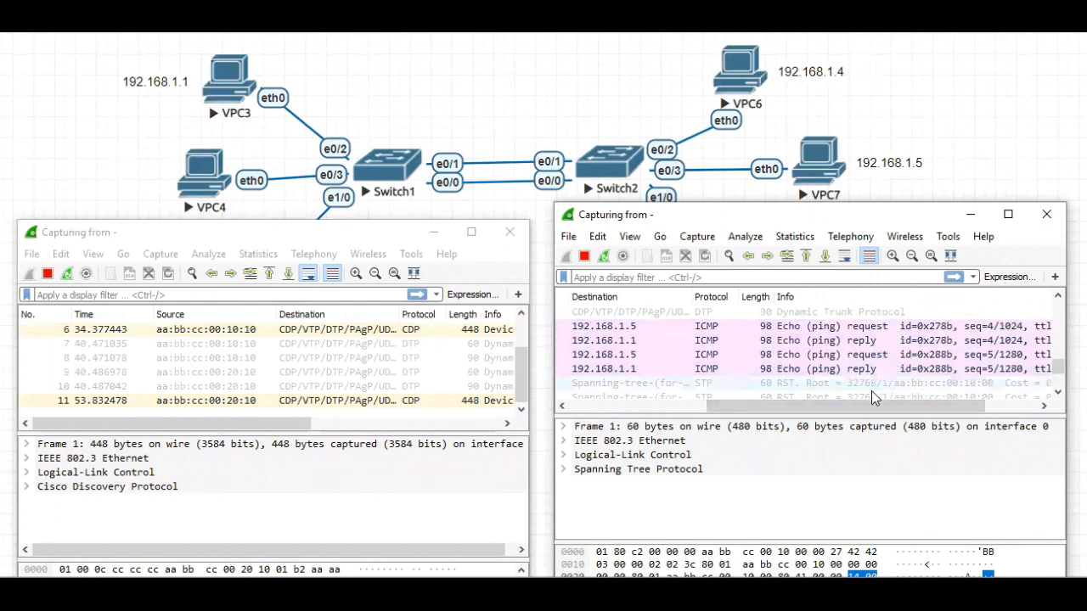
pyautogui.moveTo(865, 407); pyautogui.dragTo(857, 408)
pyautogui.moveTo(825, 402); pyautogui.dragTo(664, 409)
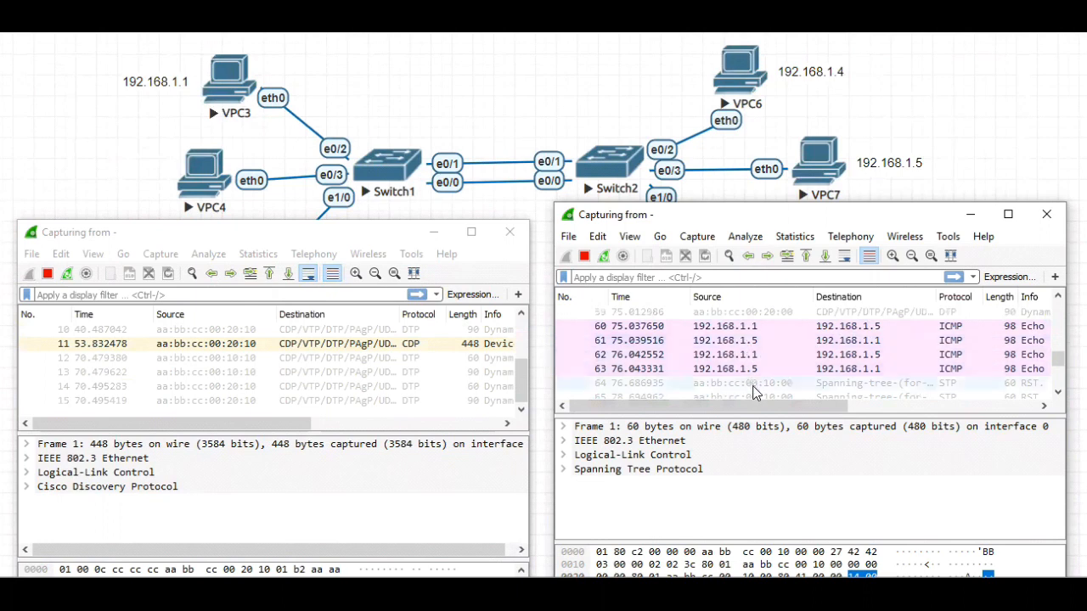
pyautogui.moveTo(743, 406); pyautogui.dragTo(914, 411)
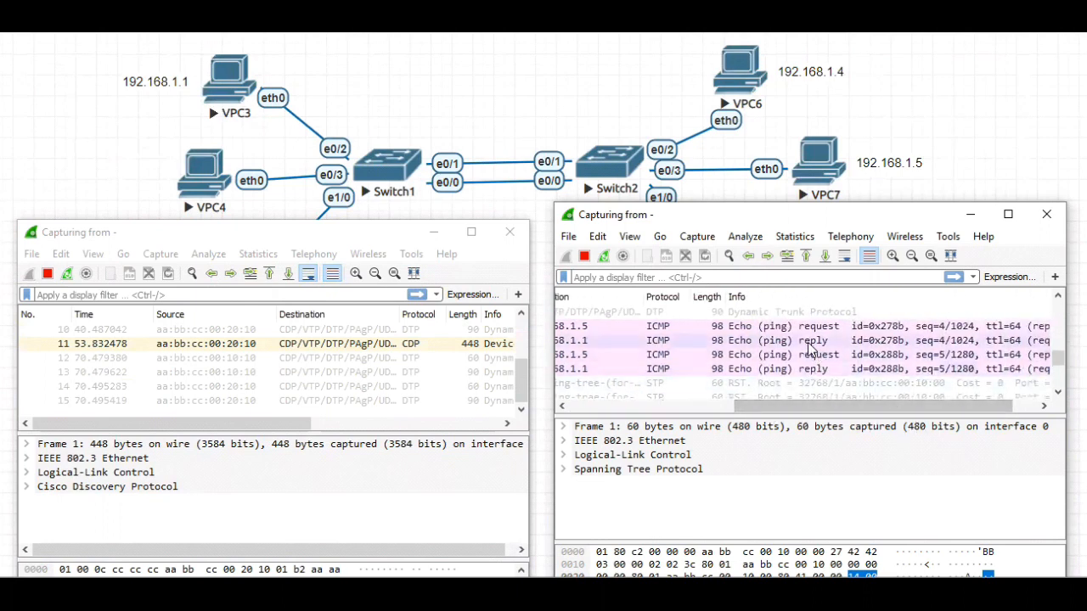
pyautogui.moveTo(517, 381)
pyautogui.mouseDown()
pyautogui.moveTo(519, 343)
pyautogui.moveTo(519, 378)
pyautogui.mouseUp()
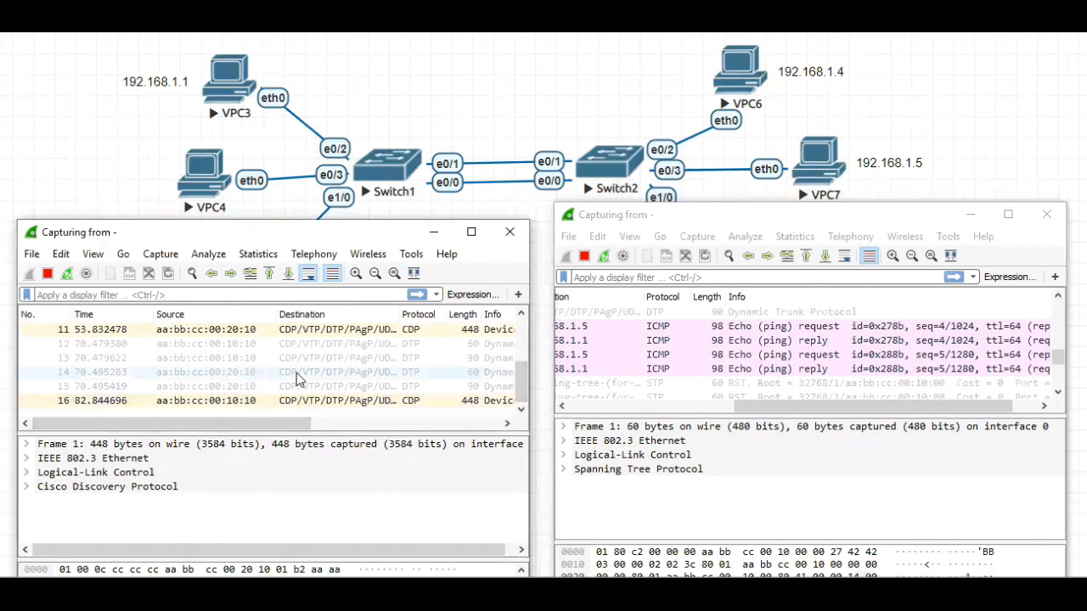
pyautogui.moveTo(517, 388)
pyautogui.mouseDown()
pyautogui.moveTo(520, 363)
pyautogui.moveTo(530, 401)
pyautogui.mouseUp()
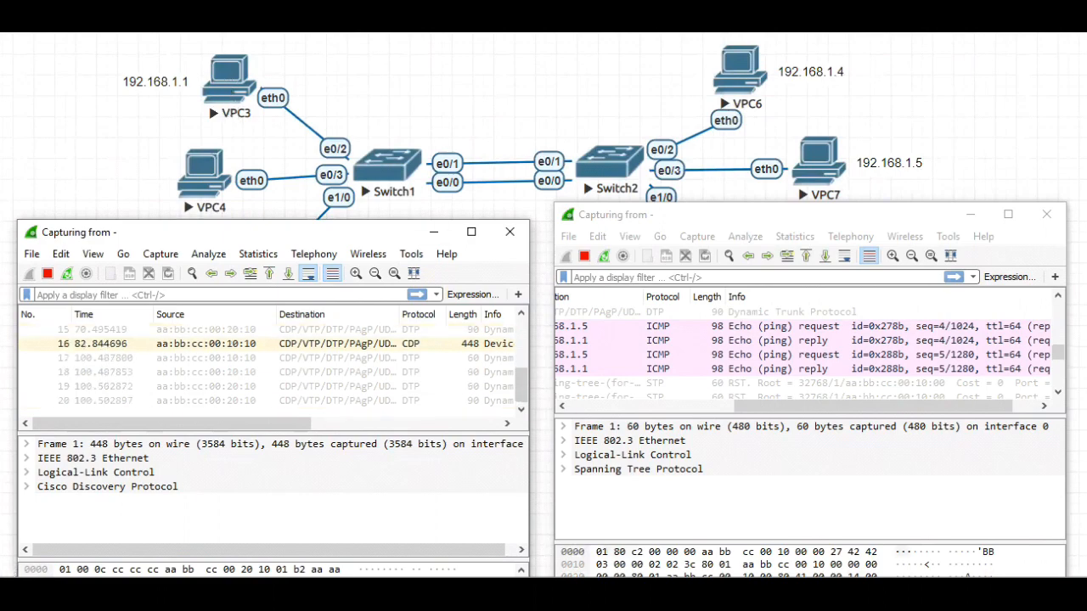
# Ping 192.168.1.4 from the VPC3 console and minimize the console
pyautogui.click(229, 594)
pyautogui.click(327, 528)
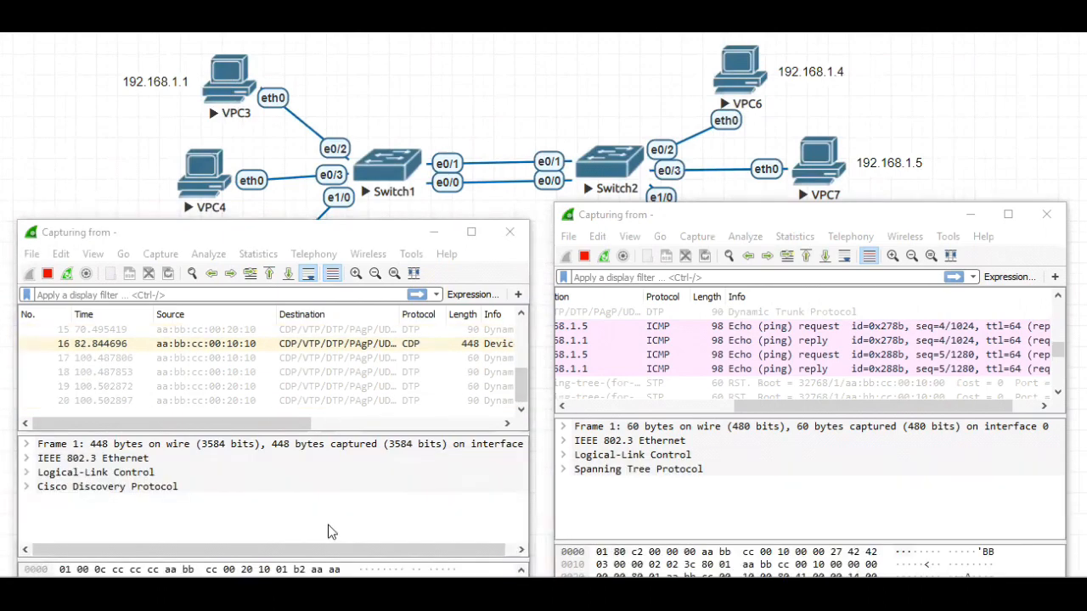
pyautogui.moveTo(313, 88); pyautogui.dragTo(249, 93)
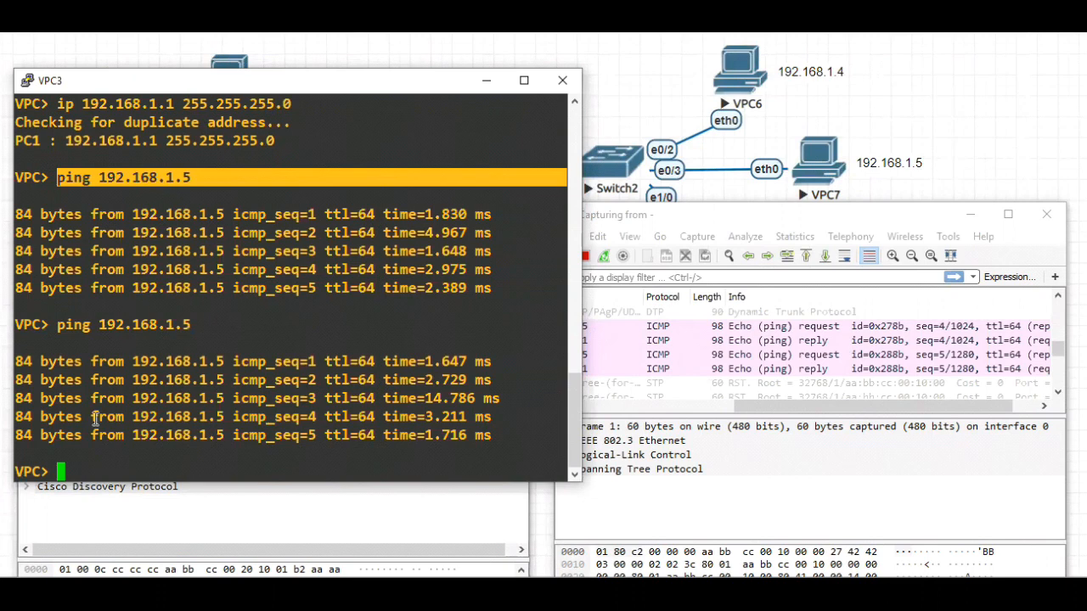
pyautogui.write('ping 192.168.1.4')
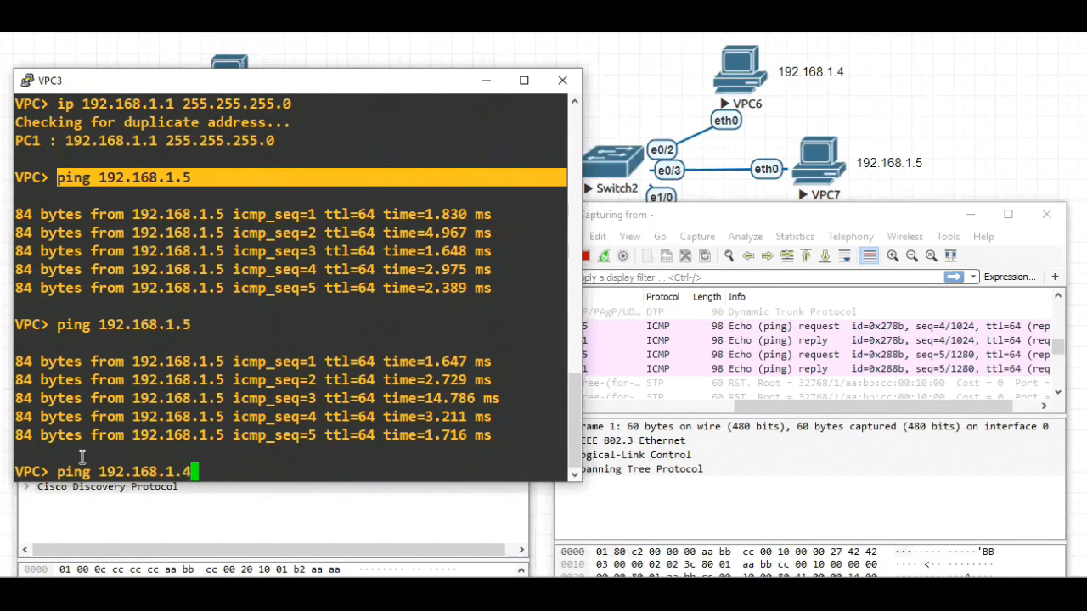
pyautogui.press('Return')
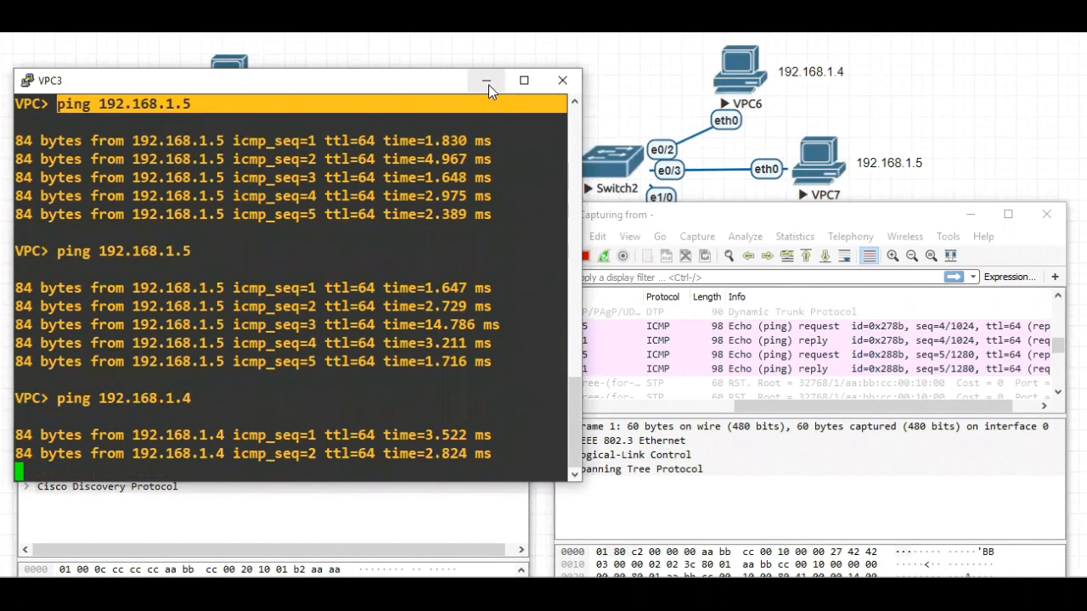
pyautogui.click(486, 83)
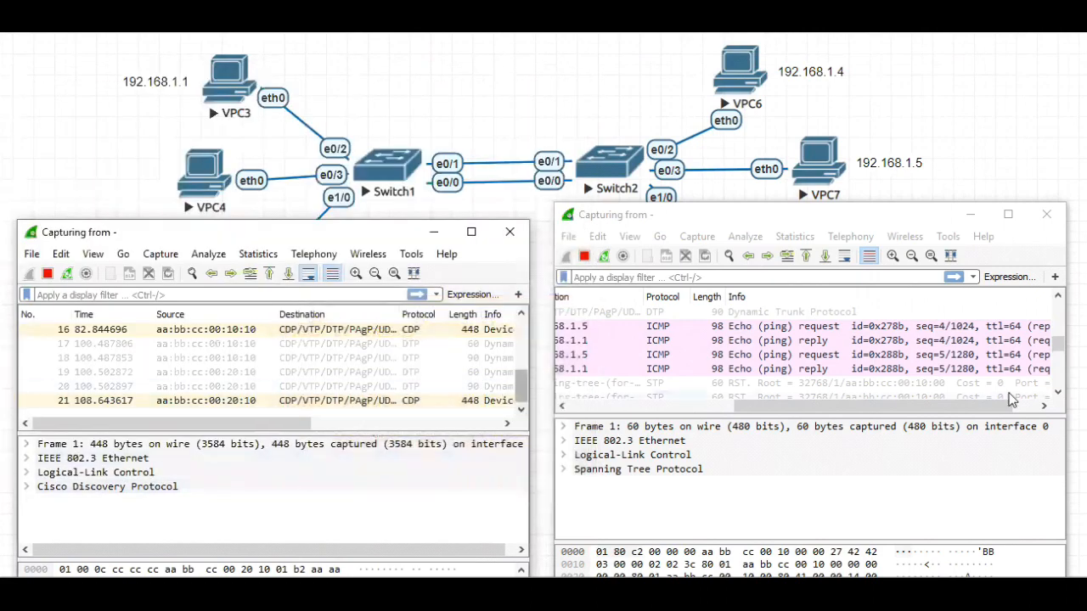
# Examine the e0/0 and e0/1 captures for the ARP and ICMP packets exchanged between 192.168.1.1 and 192.168.1.4
pyautogui.moveTo(1058, 344); pyautogui.dragTo(1058, 378)
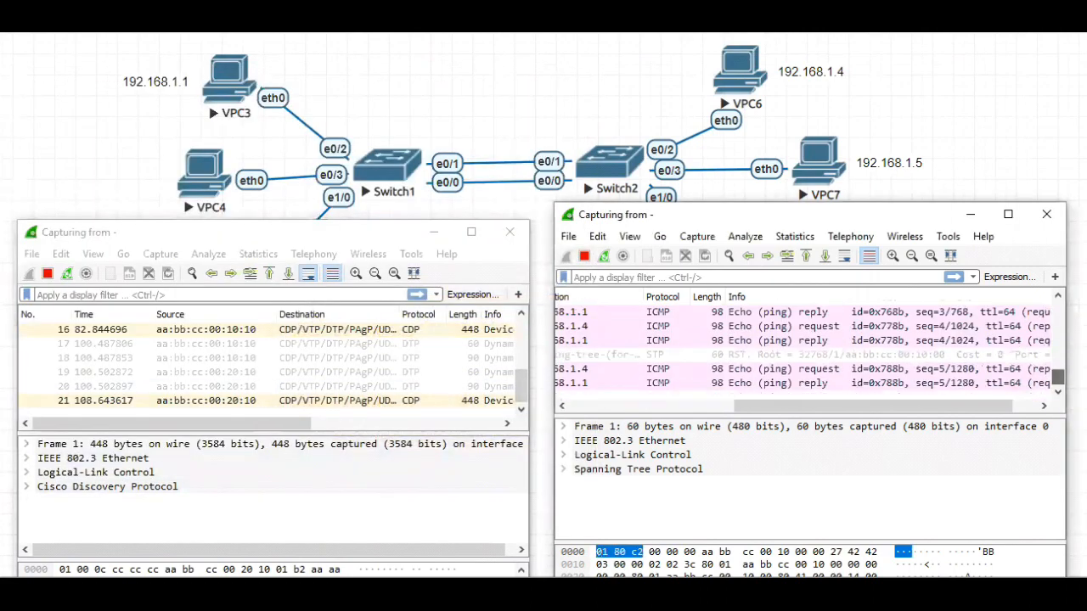
pyautogui.moveTo(810, 406); pyautogui.dragTo(621, 414)
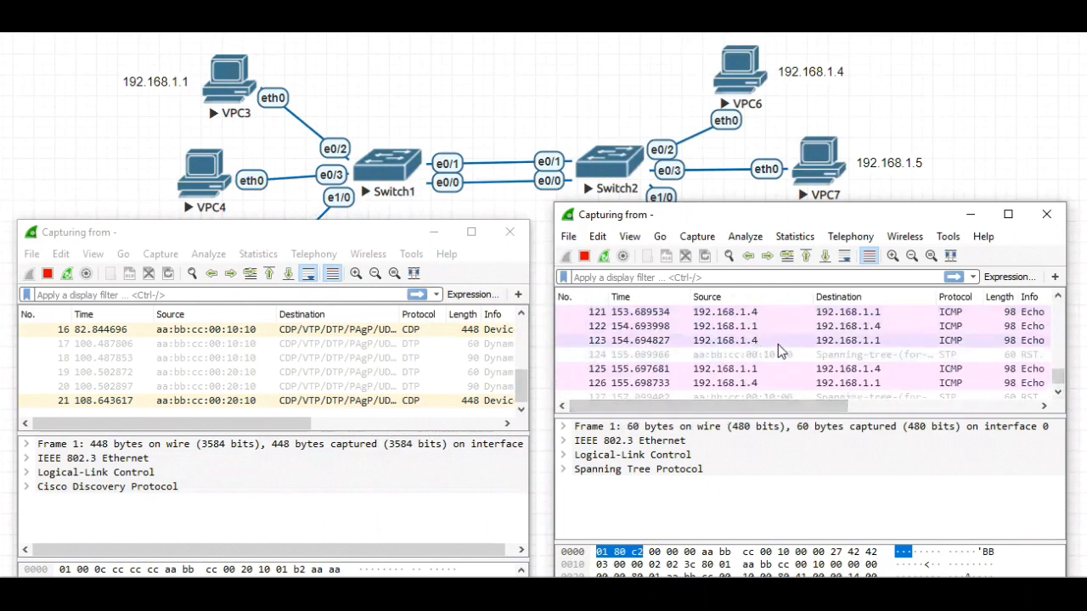
pyautogui.scroll(1, 776, 336)
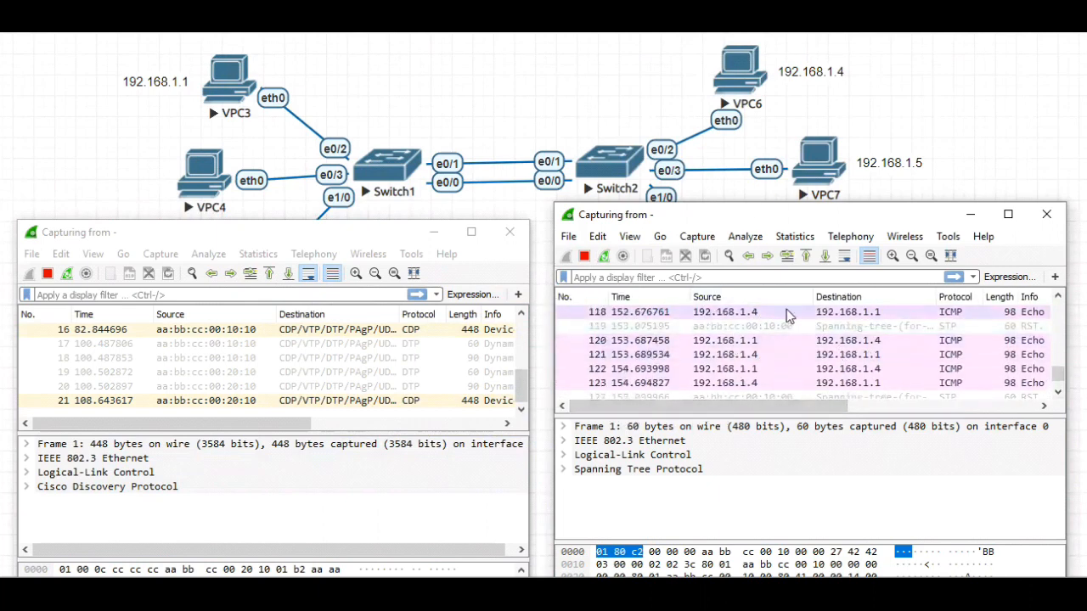
pyautogui.moveTo(816, 404); pyautogui.dragTo(986, 406)
pyautogui.moveTo(1058, 372); pyautogui.dragTo(1058, 306)
pyautogui.moveTo(866, 409); pyautogui.dragTo(765, 416)
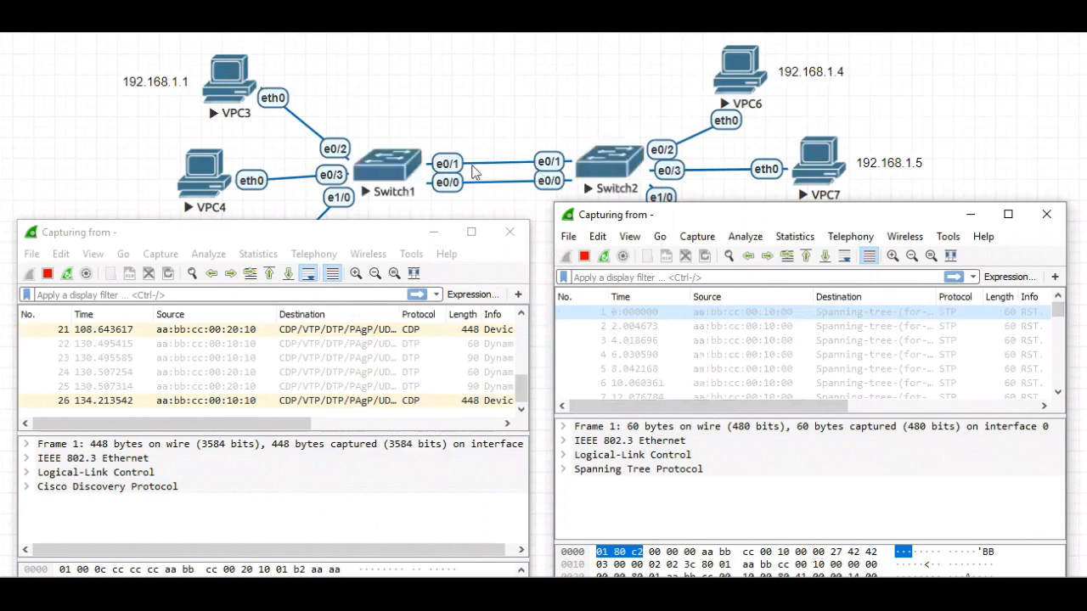
pyautogui.moveTo(1058, 311); pyautogui.dragTo(1059, 380)
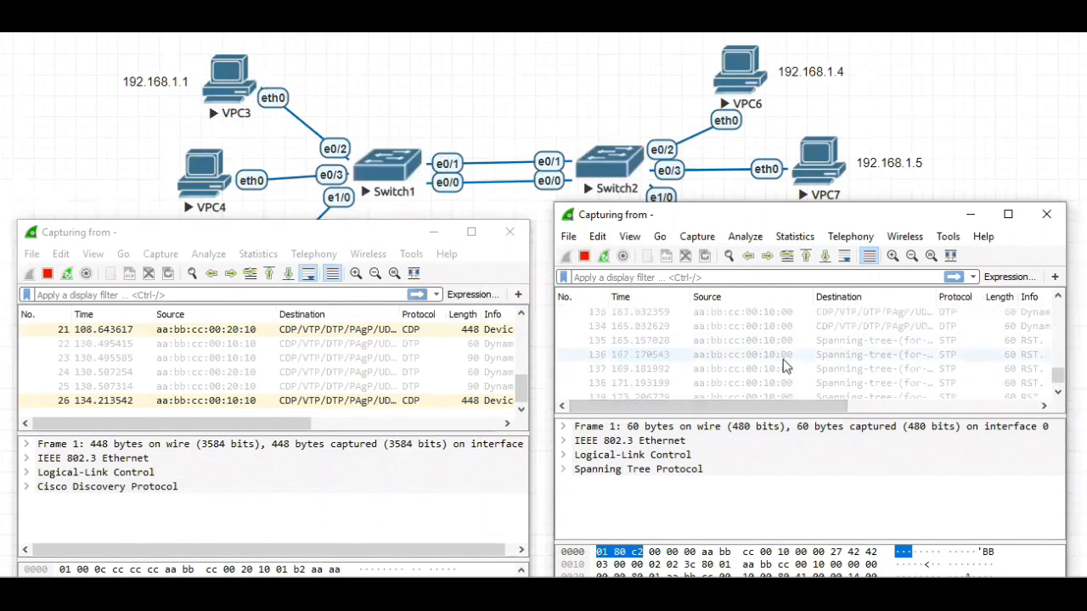
pyautogui.scroll(5, 785, 365)
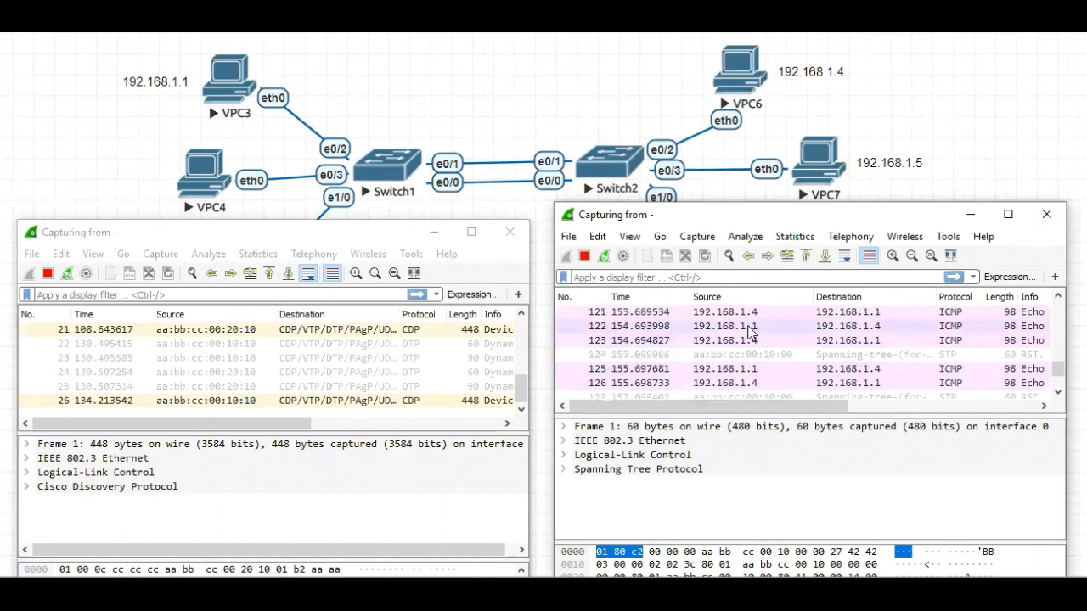
pyautogui.scroll(2, 766, 340)
pyautogui.scroll(1, 769, 350)
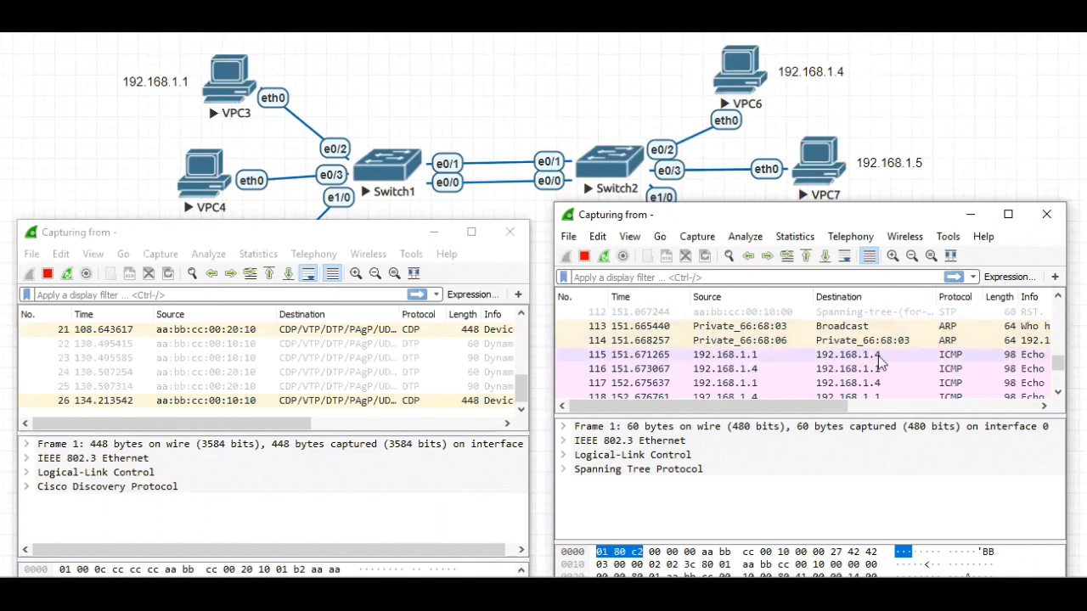
pyautogui.moveTo(801, 406); pyautogui.dragTo(930, 411)
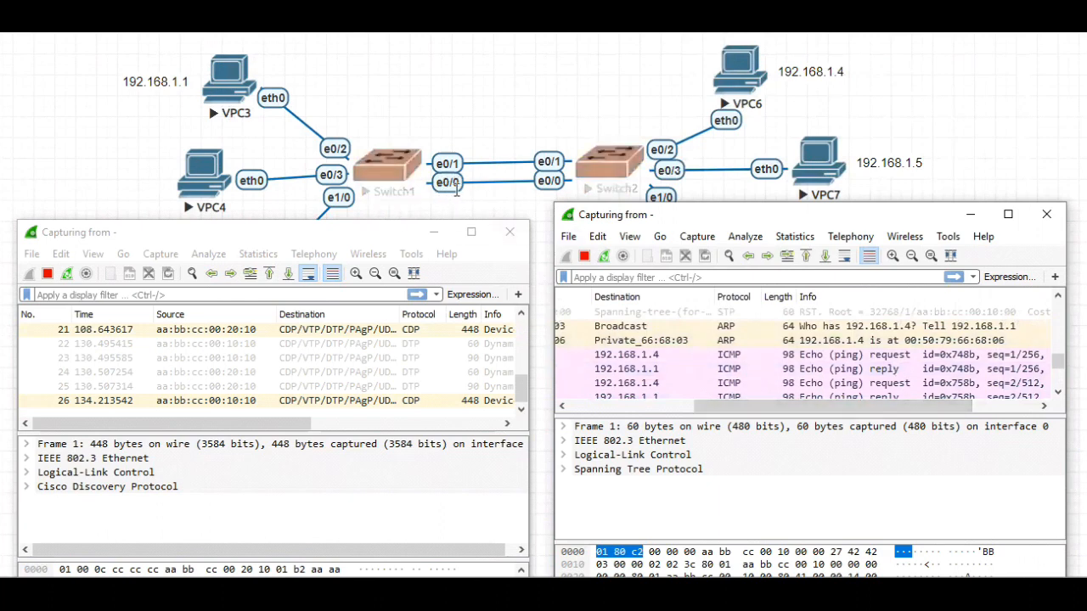
pyautogui.moveTo(515, 387)
pyautogui.mouseDown()
pyautogui.moveTo(523, 340)
pyautogui.moveTo(522, 403)
pyautogui.mouseUp()
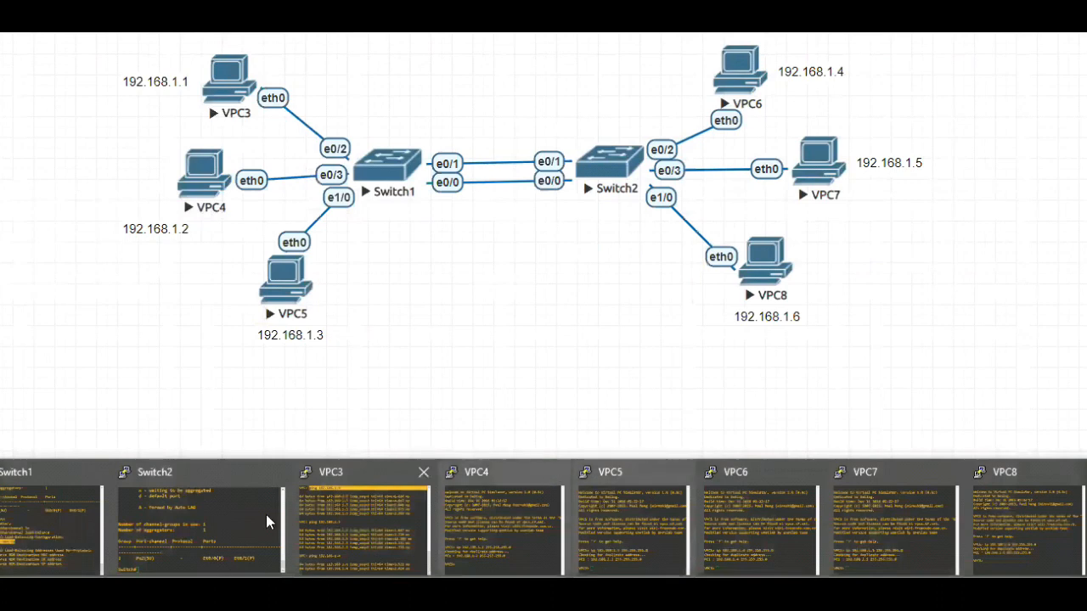
# Ping 192.168.1.6 from the VPC3 console
pyautogui.click(340, 535)
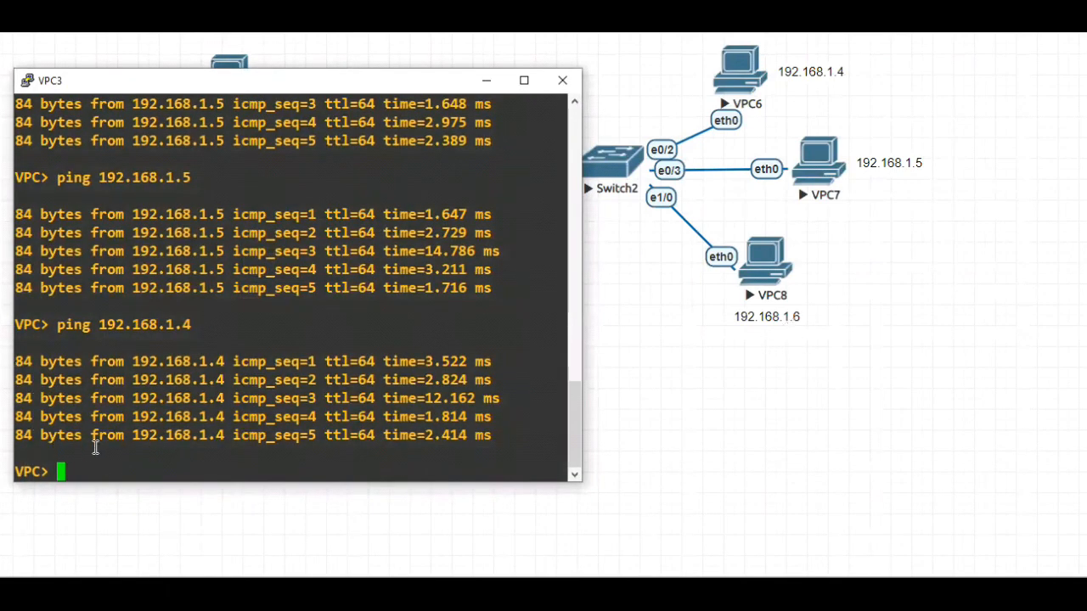
pyautogui.write('ping 1')
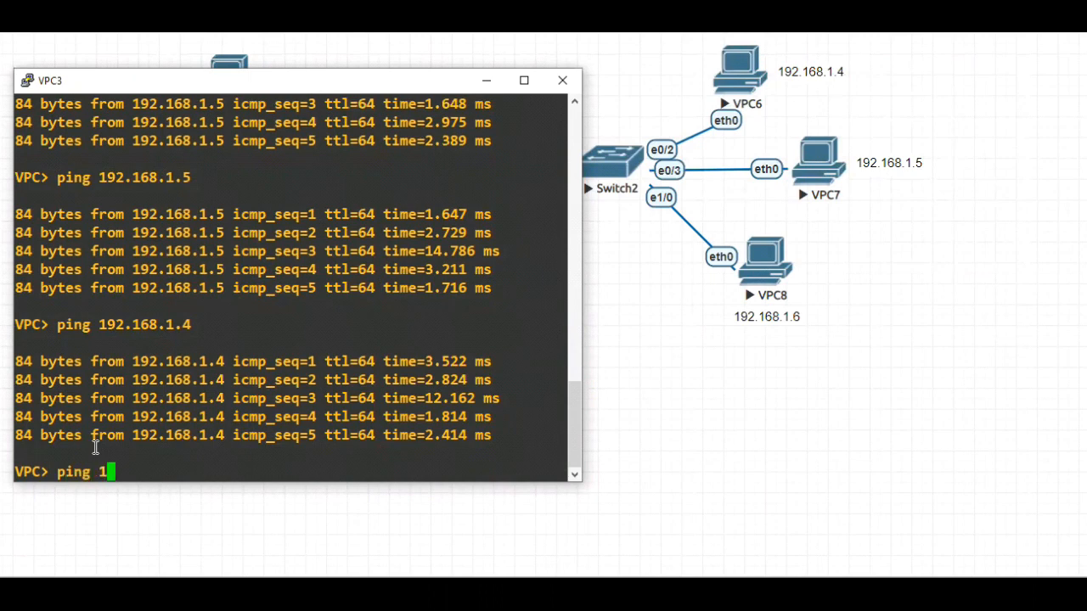
pyautogui.write('92.168')
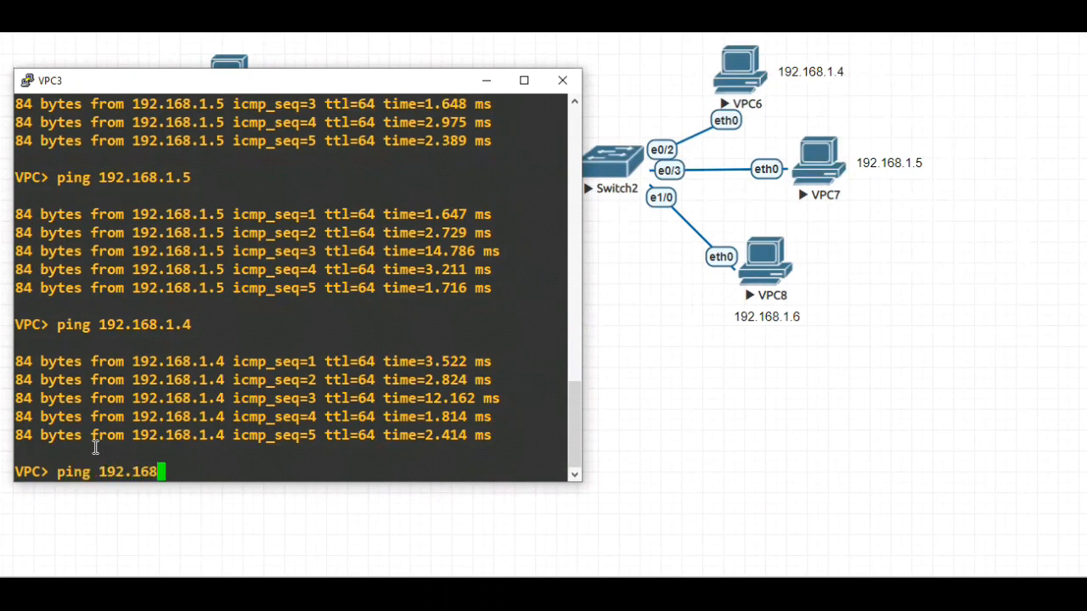
pyautogui.write('.1.6')
pyautogui.press('Return')
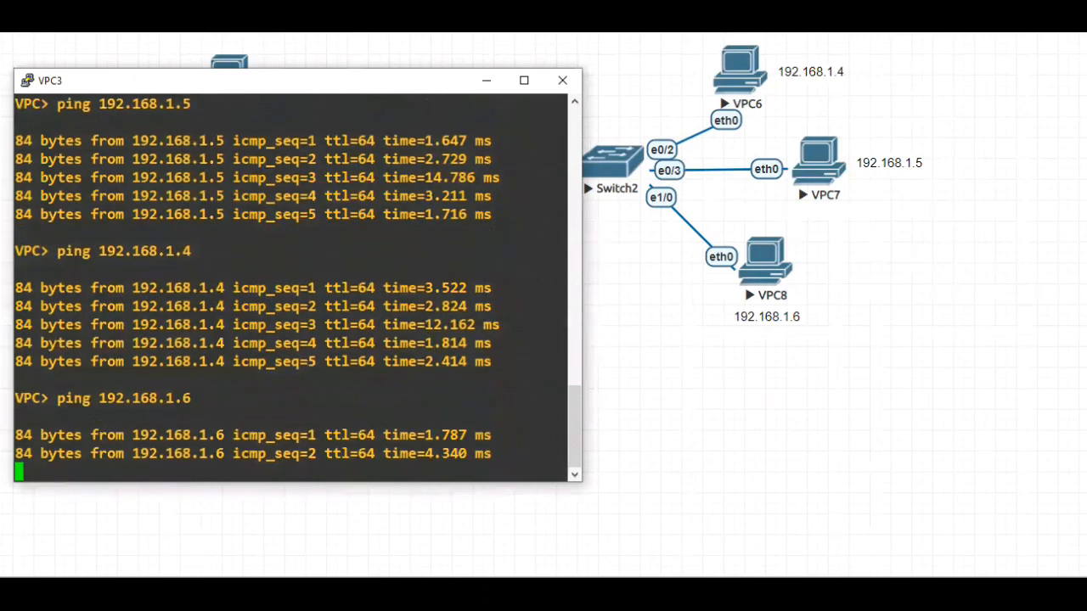
# Bring up the e0/0 and e0/1 captures and find the packets exchanged between 192.168.1.1 and 192.168.1.6
pyautogui.click(838, 594)
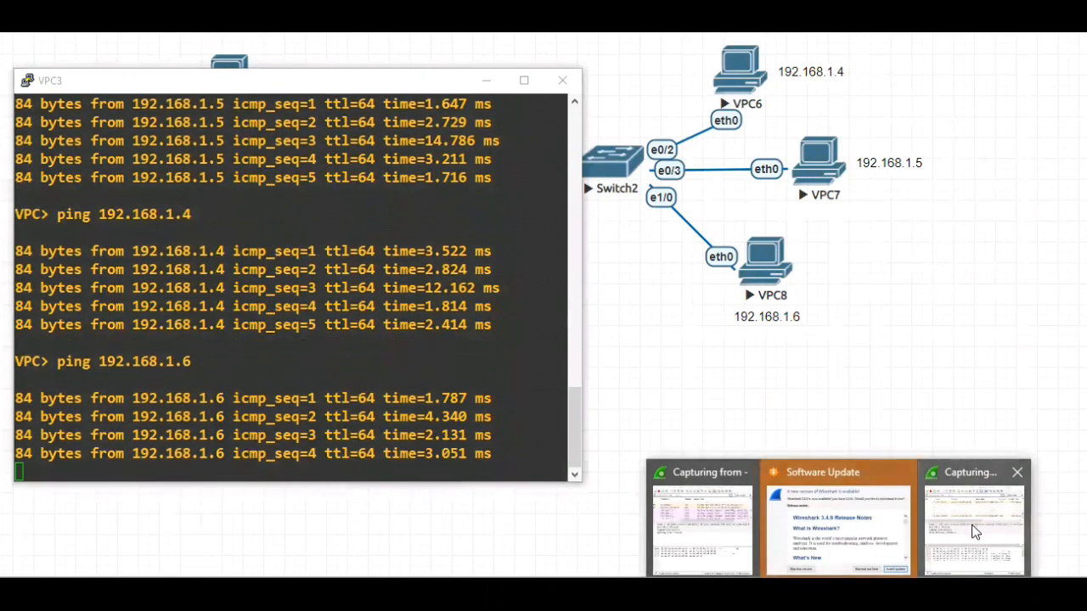
pyautogui.click(975, 532)
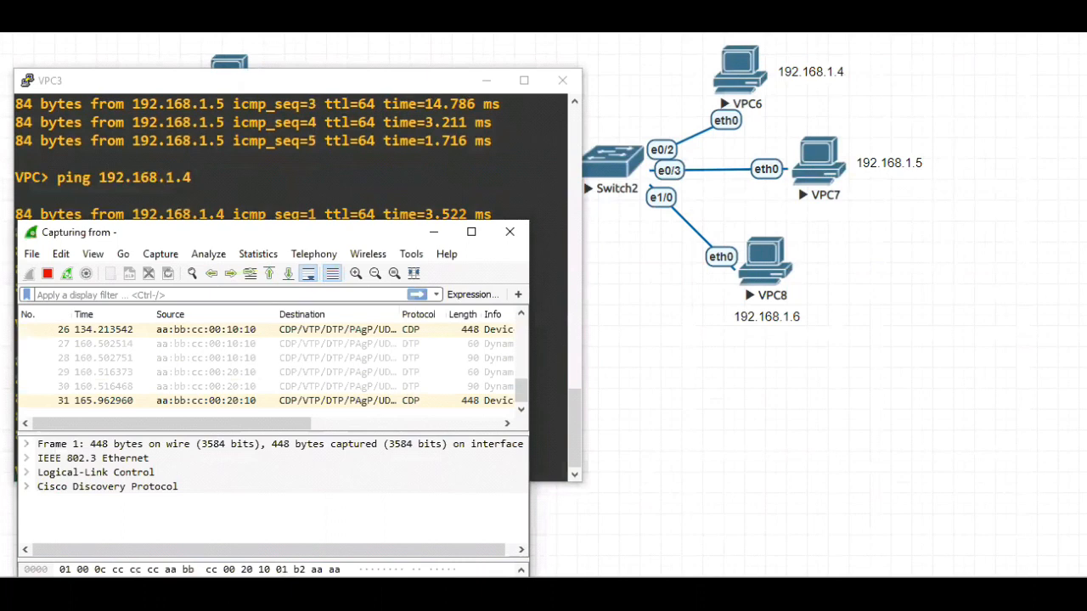
pyautogui.click(838, 594)
pyautogui.click(691, 533)
pyautogui.scroll(-1, 875, 381)
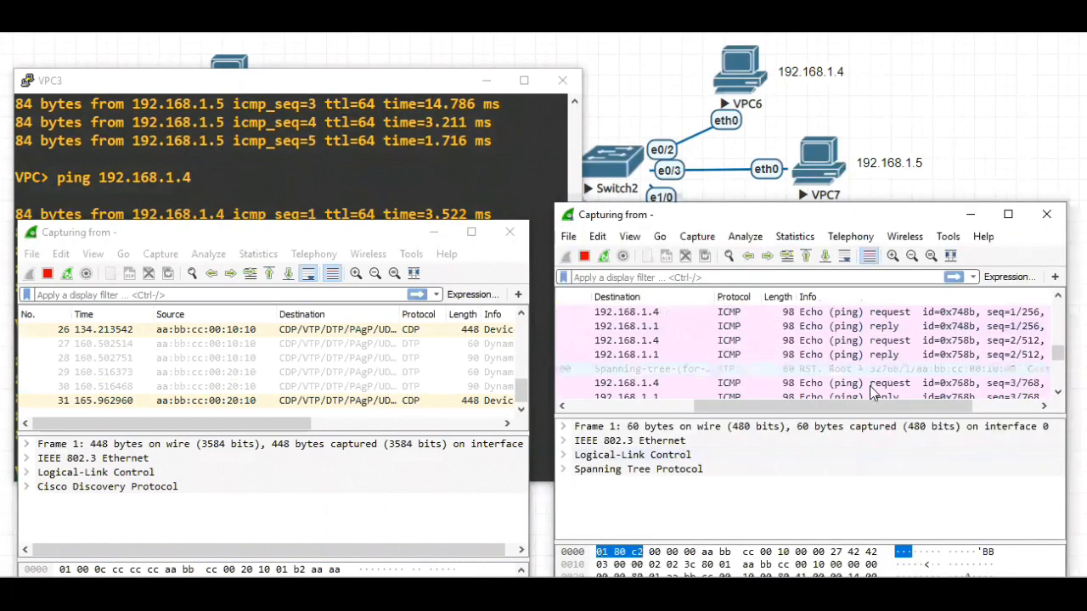
pyautogui.scroll(-4, 876, 381)
pyautogui.moveTo(778, 407); pyautogui.dragTo(583, 407)
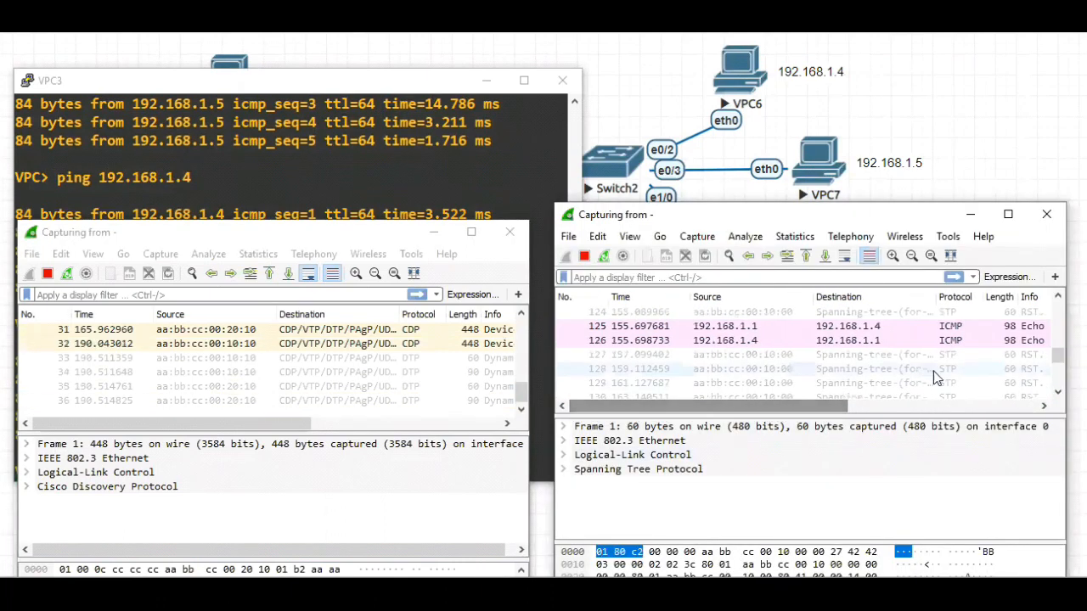
pyautogui.moveTo(1059, 358)
pyautogui.mouseDown()
pyautogui.moveTo(1058, 378)
pyautogui.moveTo(1058, 369)
pyautogui.mouseUp()
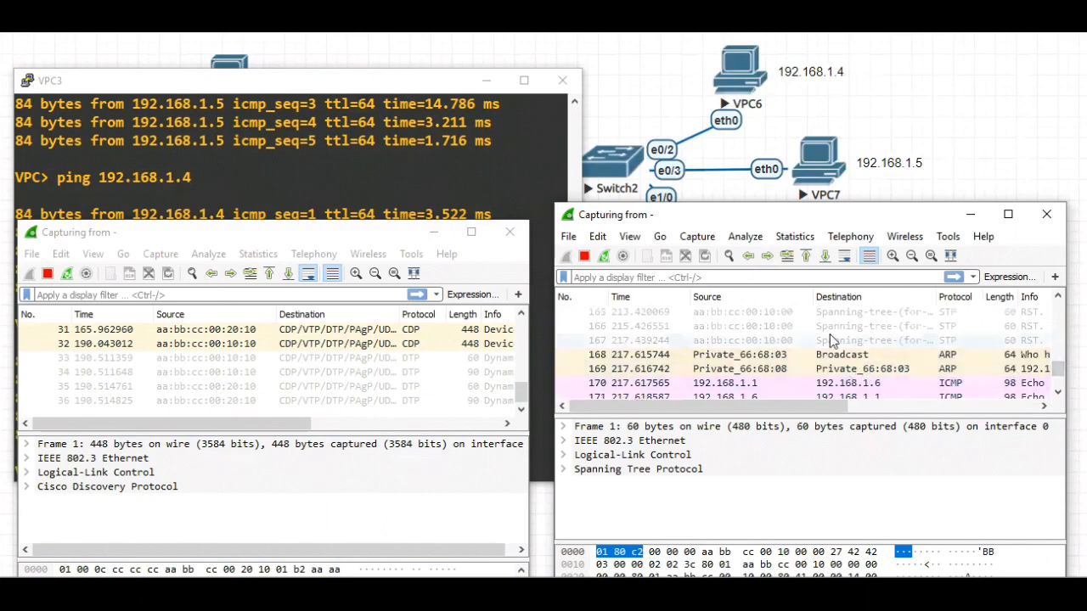
# Minimize the VPC3 console and examine the source, destination and Info of the 192.168.1.6 ARP and ICMP packets in the e0/0 capture
pyautogui.click(484, 81)
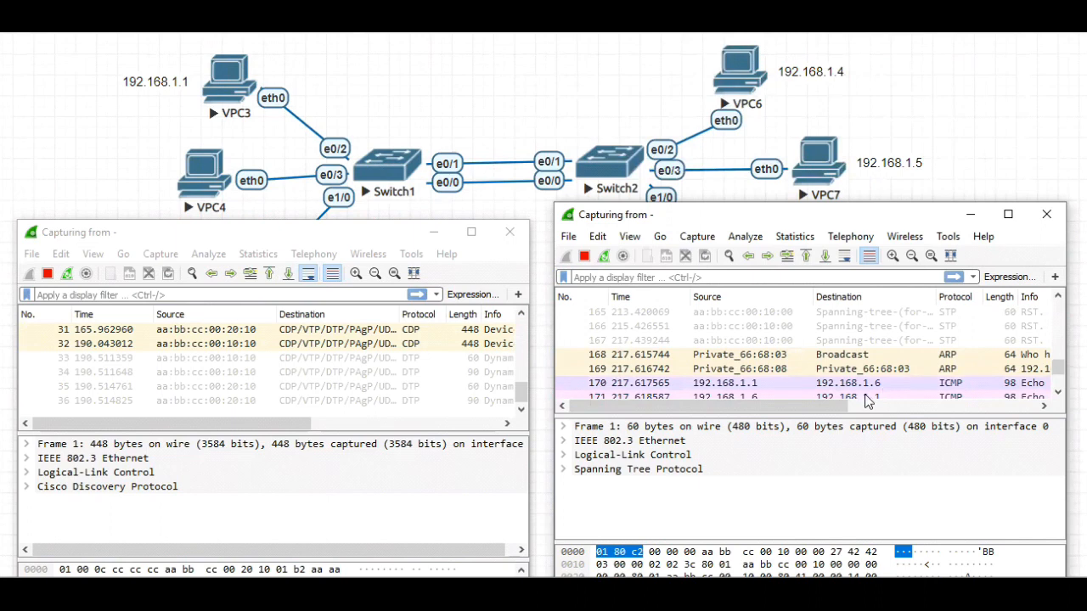
pyautogui.scroll(-1, 941, 378)
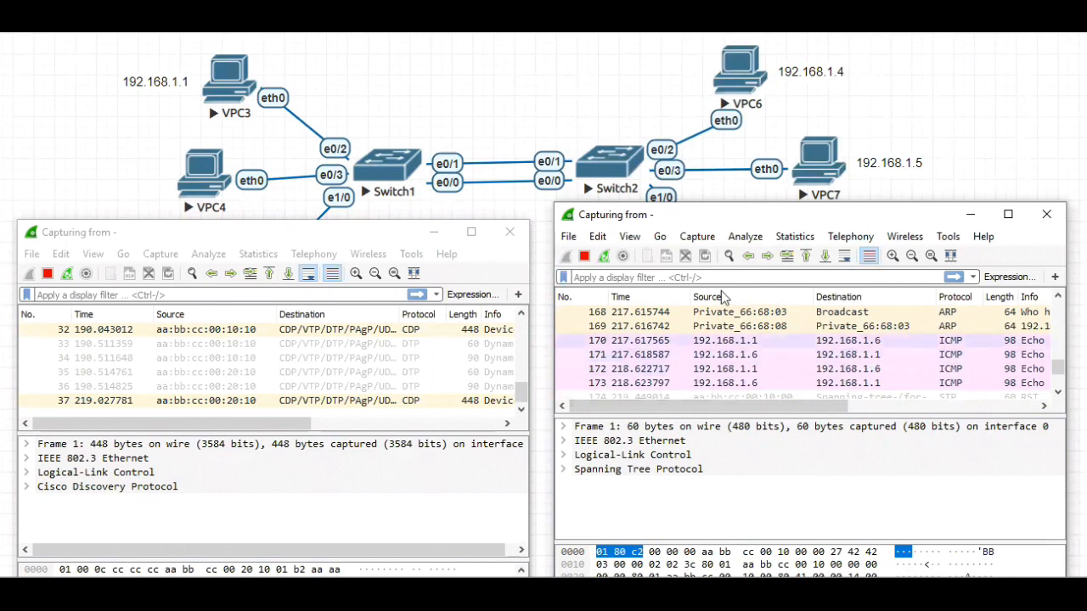
pyautogui.moveTo(729, 406); pyautogui.dragTo(868, 410)
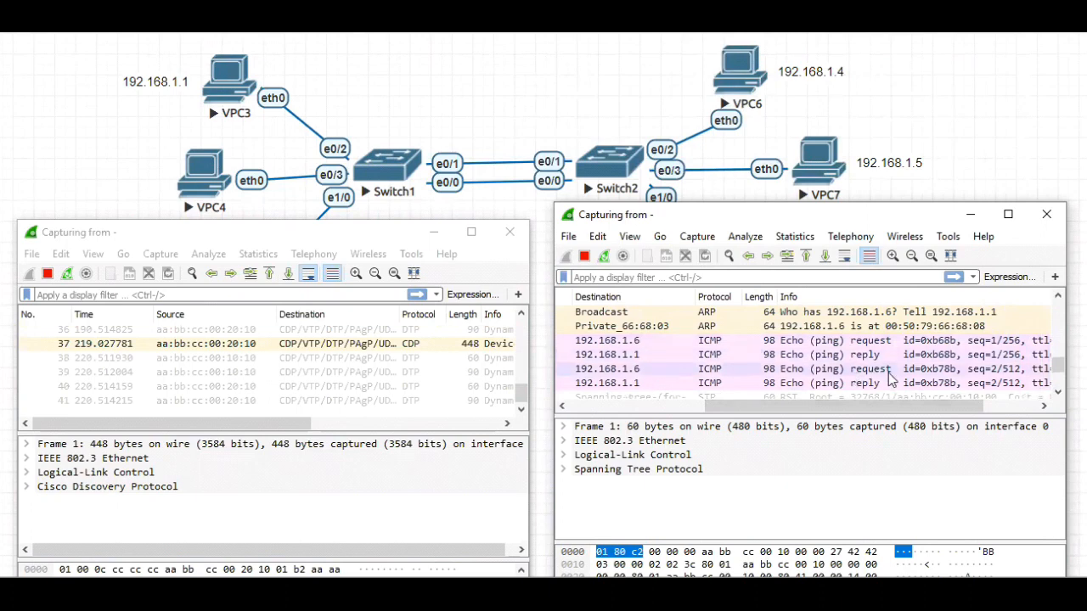
pyautogui.moveTo(859, 405); pyautogui.dragTo(654, 416)
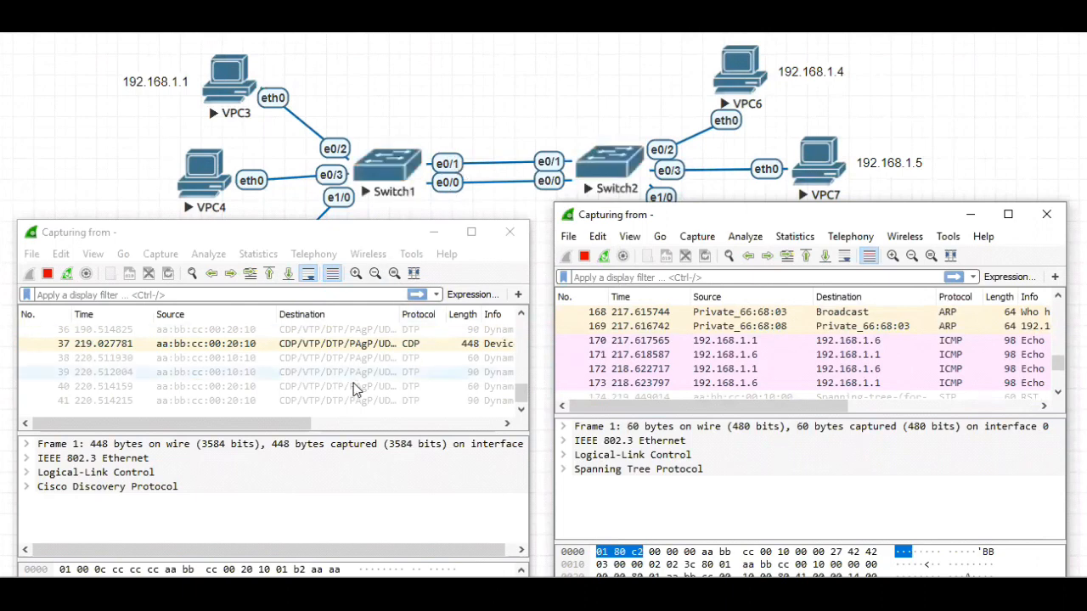
# Check the Port ID in the first CDP packets of the e0/1 capture, and return to its latest packets
pyautogui.moveTo(281, 421); pyautogui.dragTo(452, 438)
pyautogui.moveTo(521, 388); pyautogui.dragTo(520, 326)
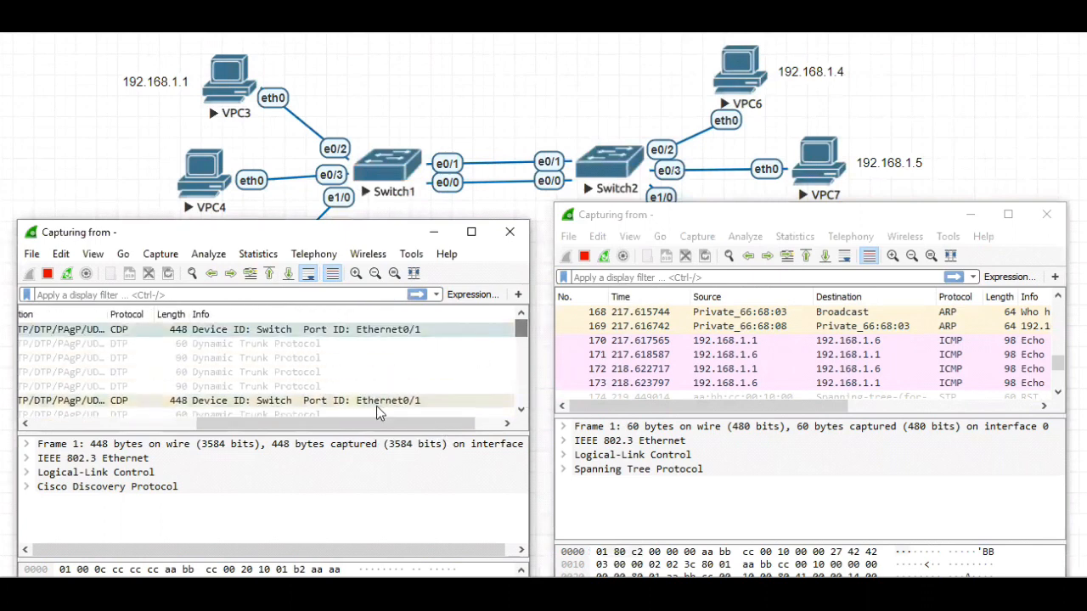
pyautogui.moveTo(376, 423); pyautogui.dragTo(214, 423)
pyautogui.moveTo(522, 328); pyautogui.dragTo(522, 395)
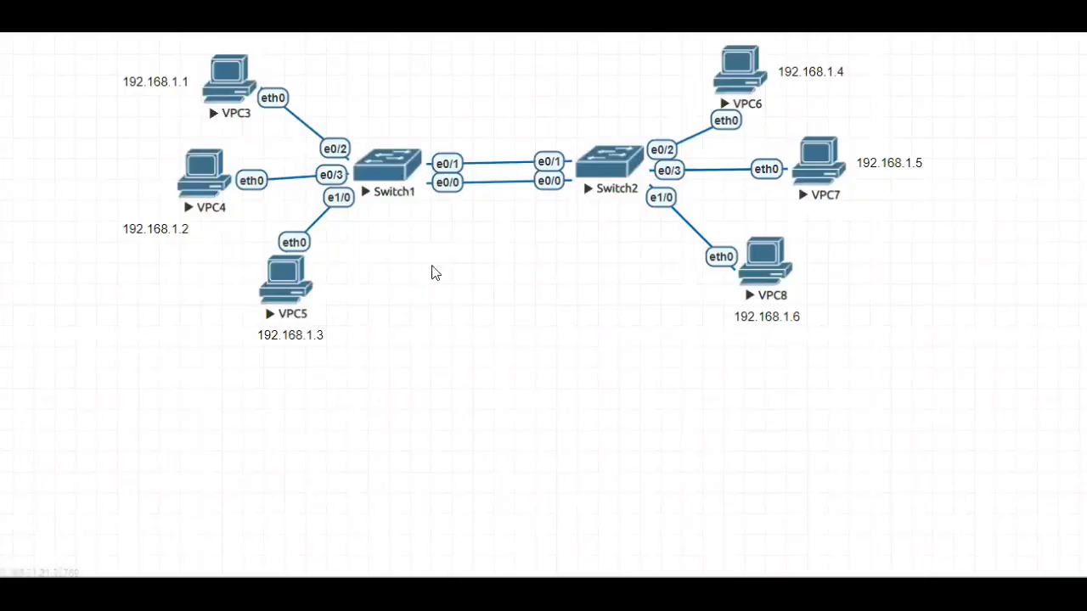
# Bring up the Switch1 console and enter global configuration mode with configure terminal
pyautogui.moveTo(630, 594)
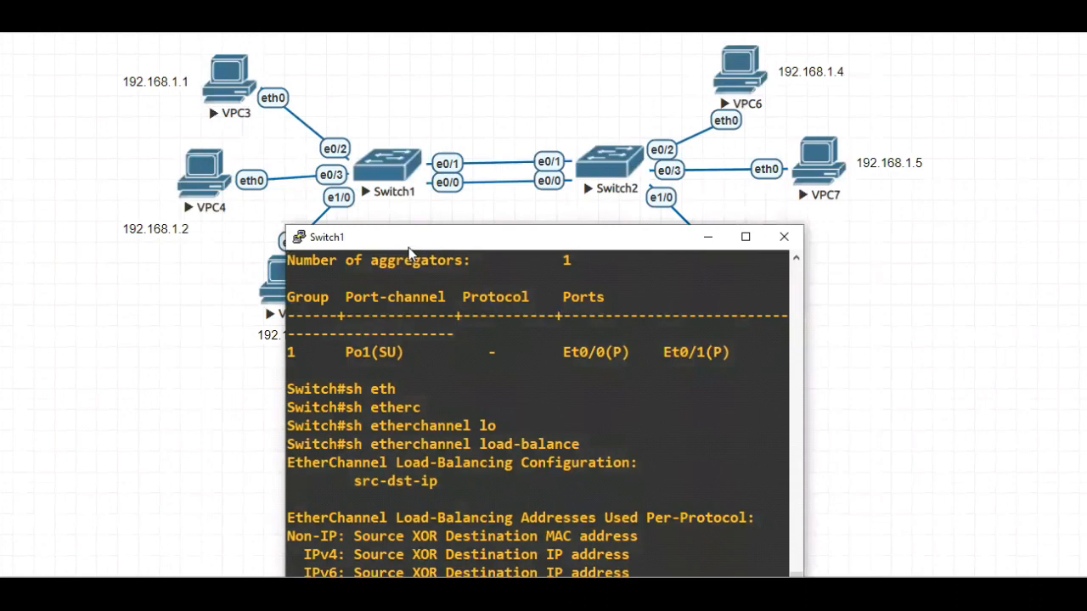
pyautogui.moveTo(412, 246); pyautogui.dragTo(598, 98)
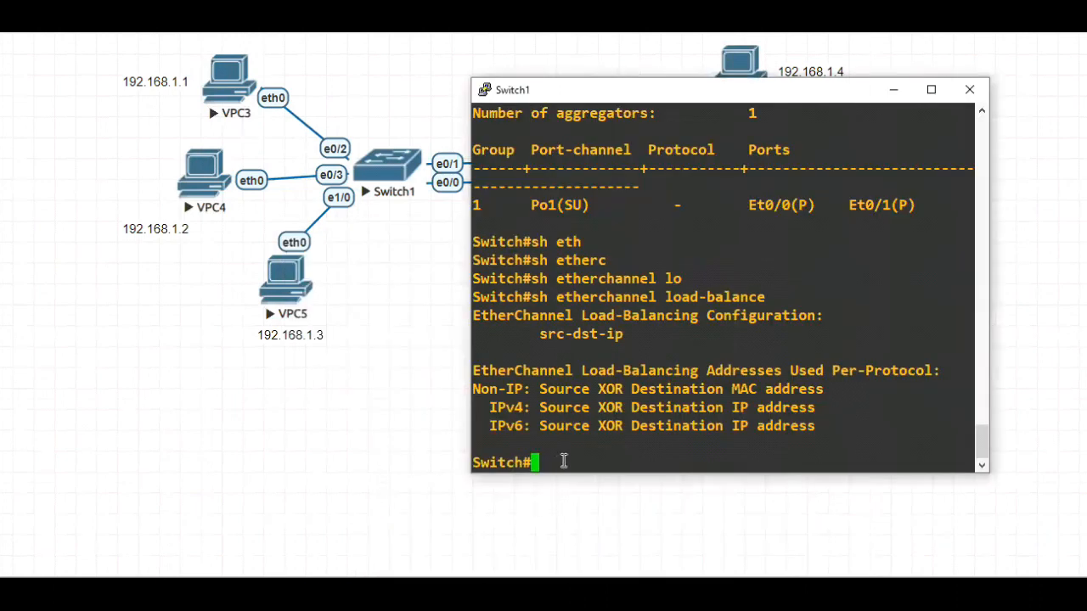
pyautogui.write('conf')
pyautogui.press('Tab')
pyautogui.write('t')
pyautogui.press('Tab')
pyautogui.press('Return')
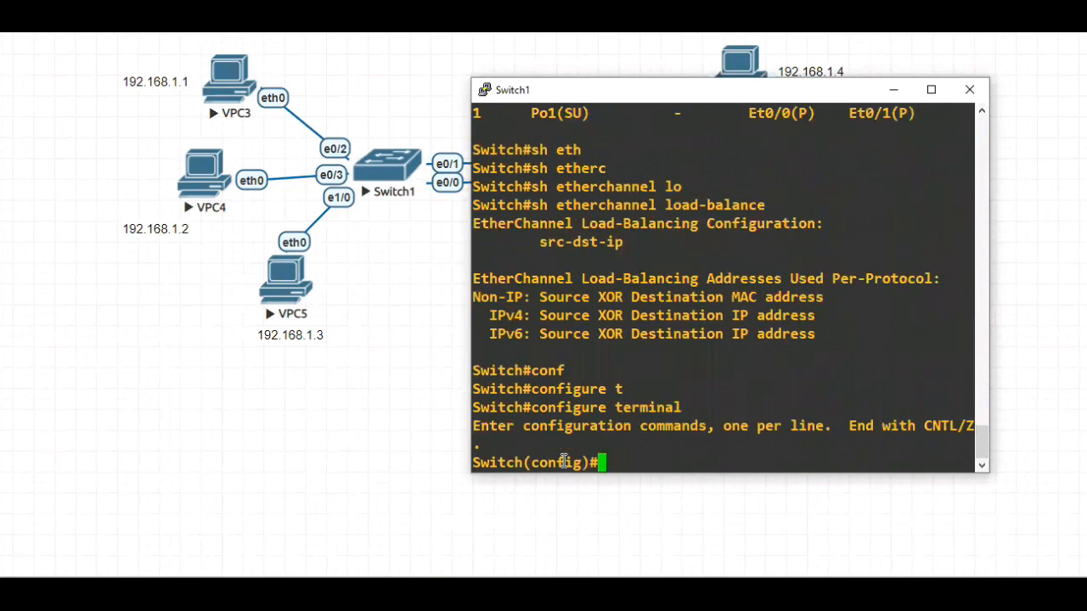
# Enter port-channel load-balance on Switch1 and list the available load-balancing methods
pyautogui.write('po')
pyautogui.press('Tab')
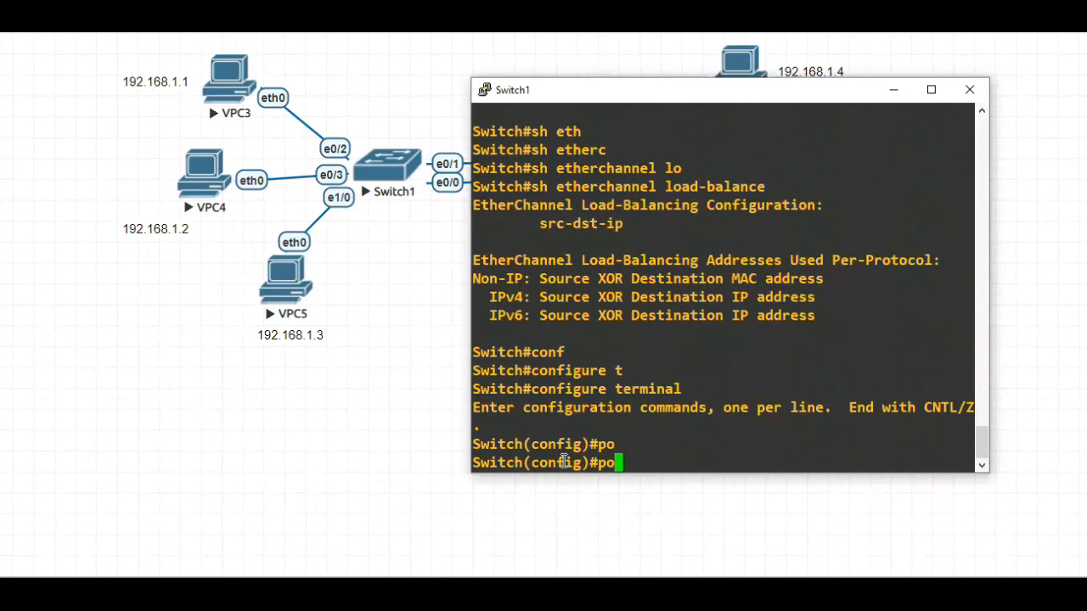
pyautogui.write('r')
pyautogui.press('Tab')
pyautogui.write('t-ch')
pyautogui.press('Tab')
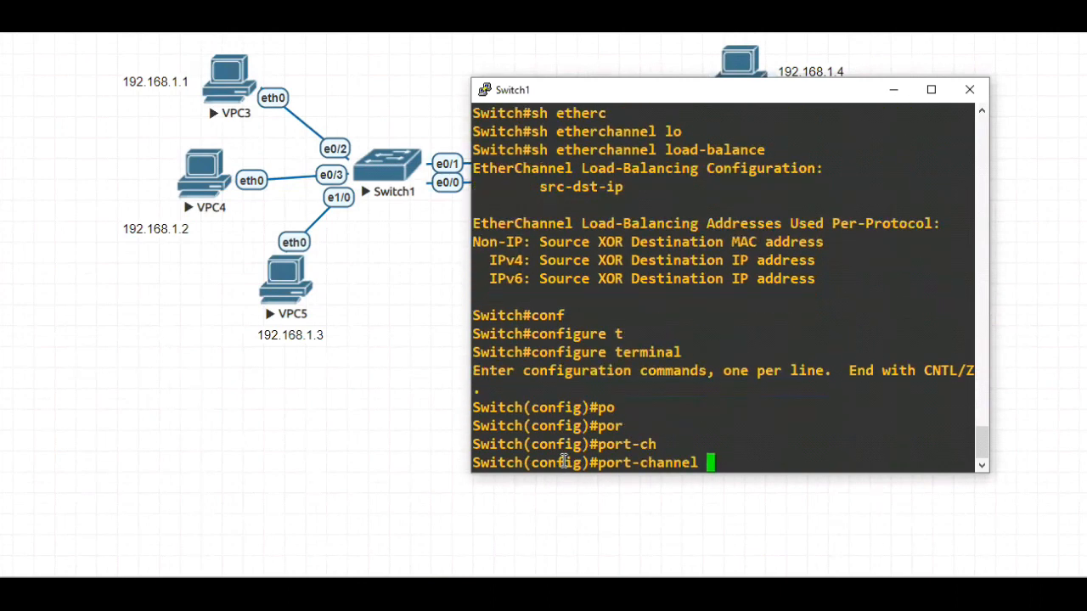
pyautogui.write('lo')
pyautogui.press('Tab')
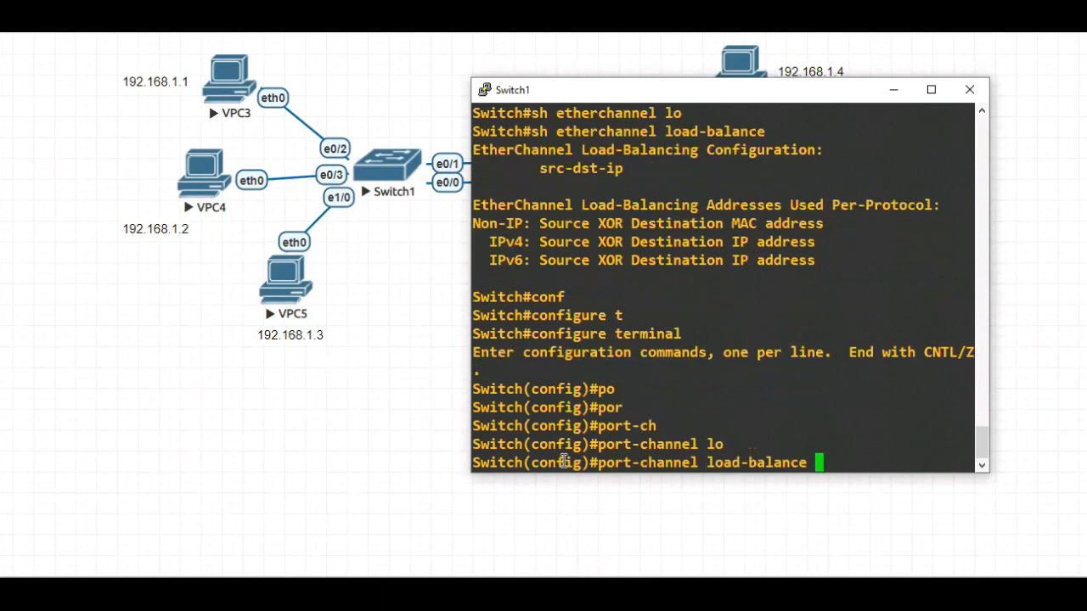
pyautogui.write('?')
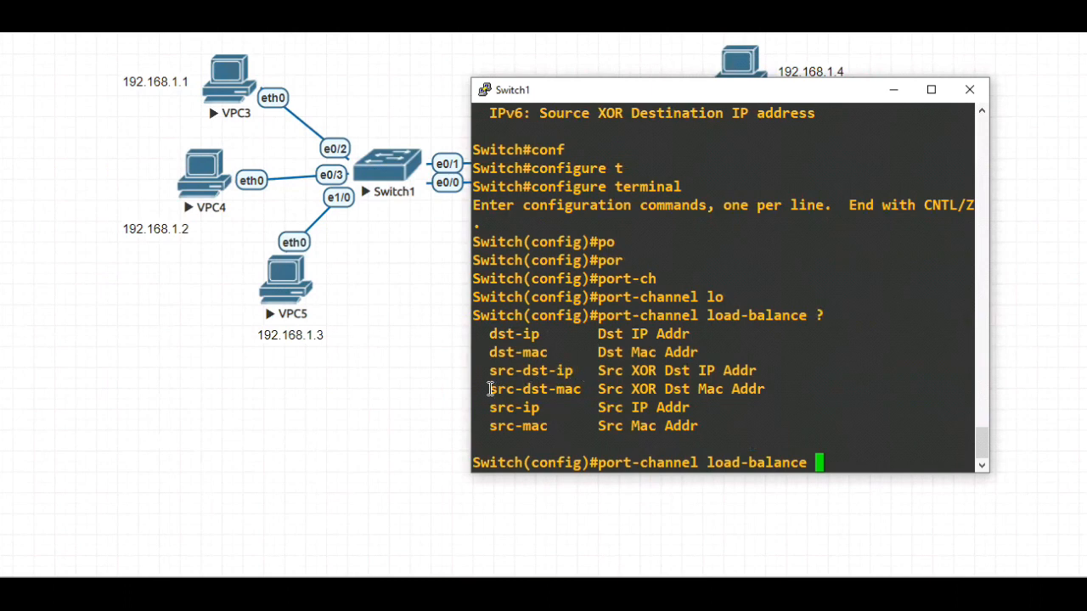
# Set the port-channel load-balancing method on Switch1 to src-dst-mac
pyautogui.moveTo(582, 388); pyautogui.dragTo(499, 388)
pyautogui.rightClick(859, 439)
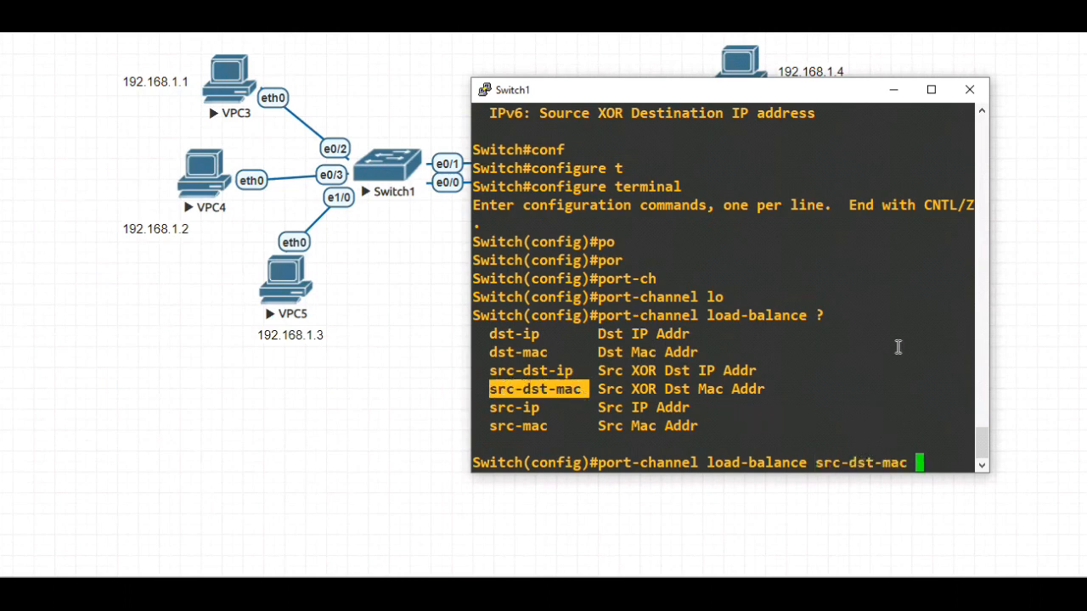
pyautogui.press('BackSpace')
pyautogui.press('Return')
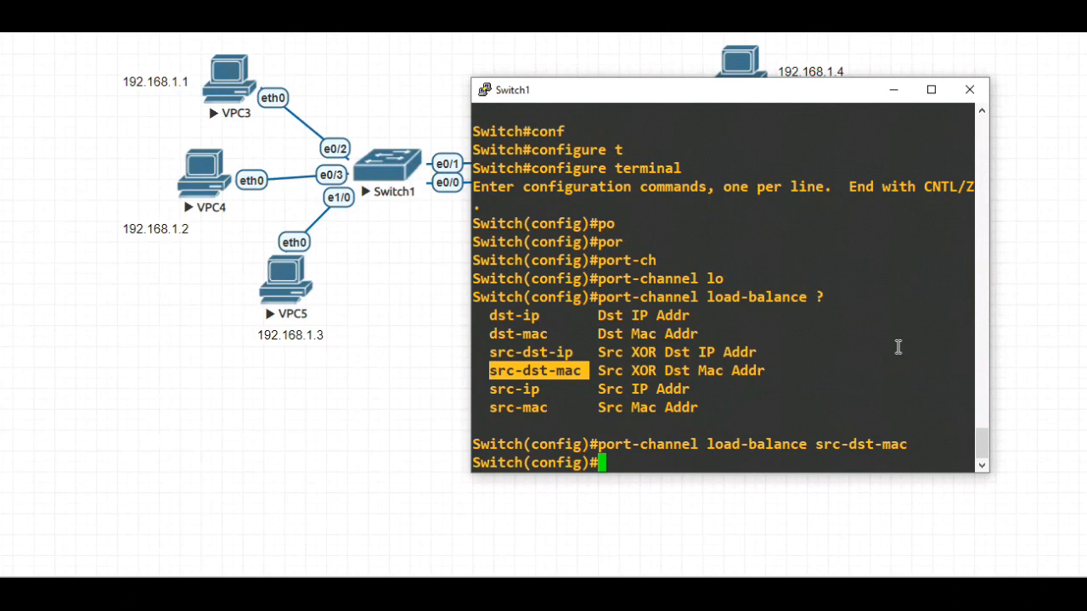
# Save the Switch1 configuration with do wr, exit configuration mode and minimize the console
pyautogui.write('do er')
pyautogui.press('BackSpace')
pyautogui.press('BackSpace')
pyautogui.write('wr')
pyautogui.press('Return')
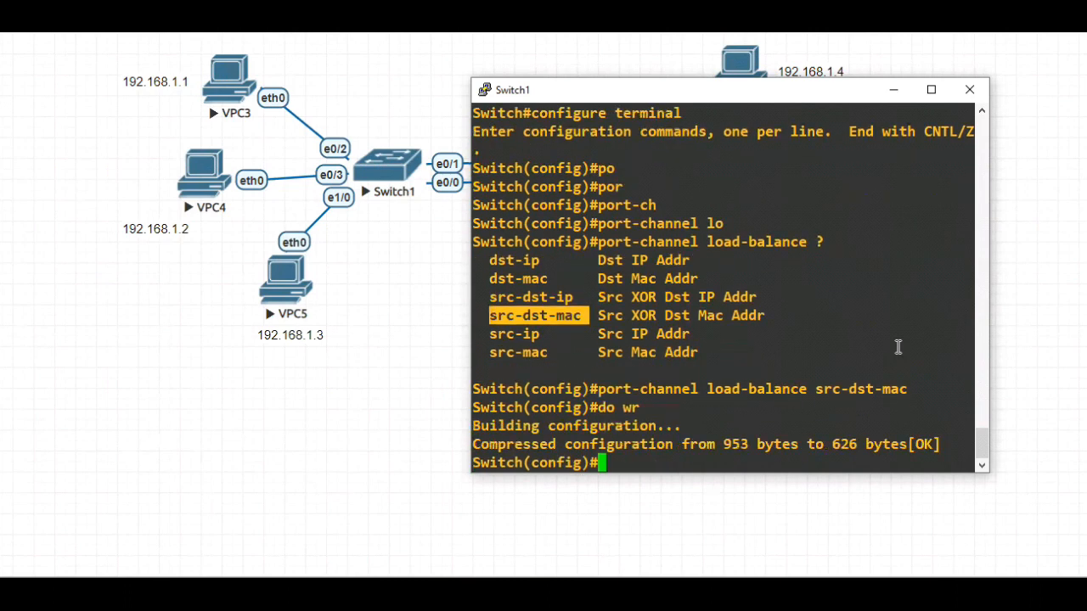
pyautogui.write('exit')
pyautogui.press('Return')
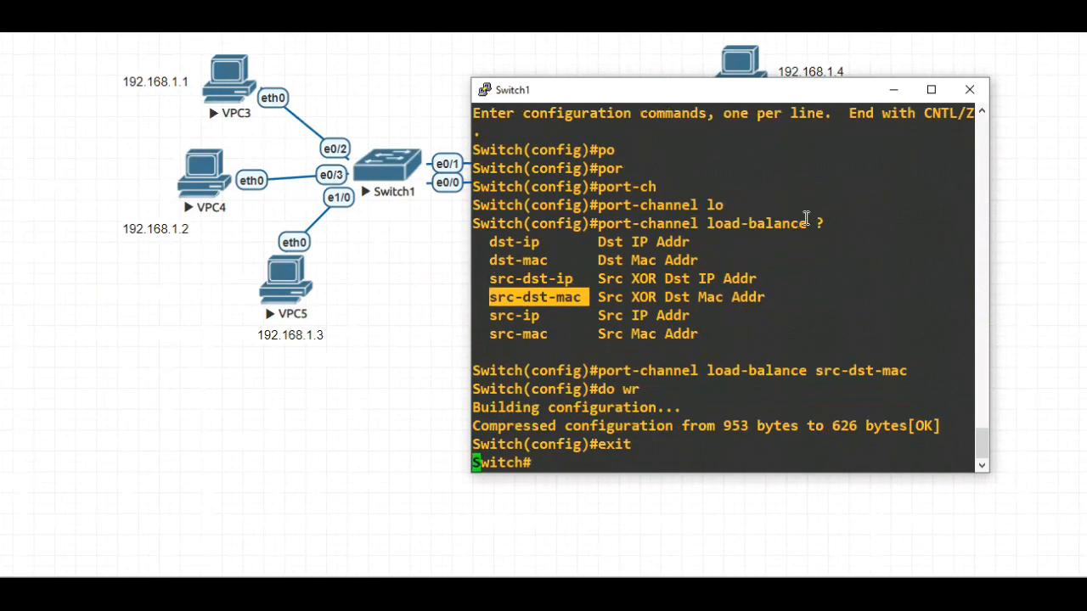
pyautogui.click(893, 89)
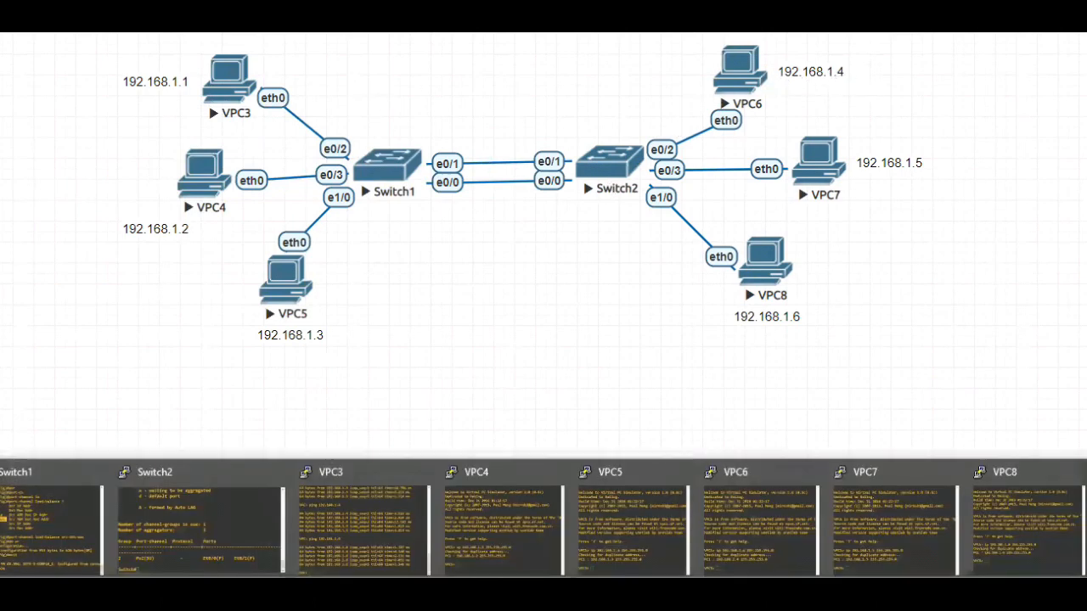
# Ping 192.168.1.4 again from the VPC3 console
pyautogui.click(353, 526)
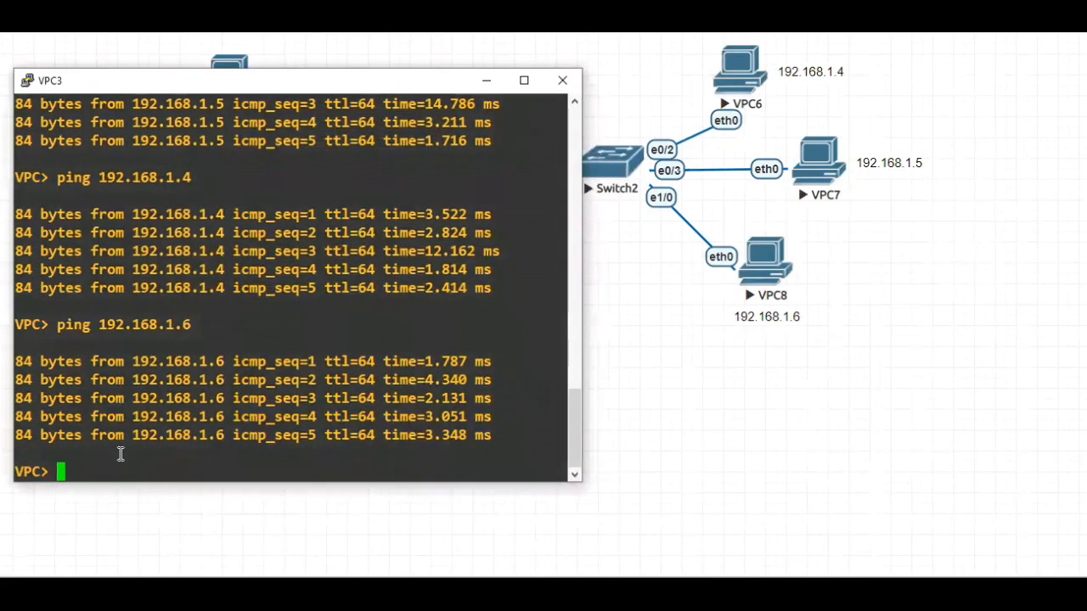
pyautogui.write('ping ')
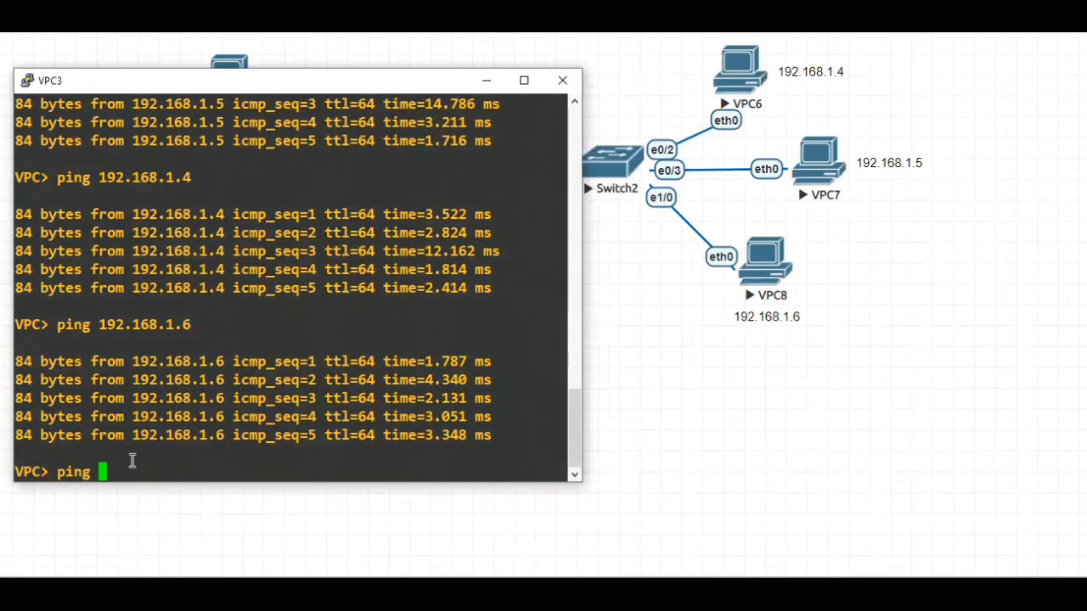
pyautogui.write('192.')
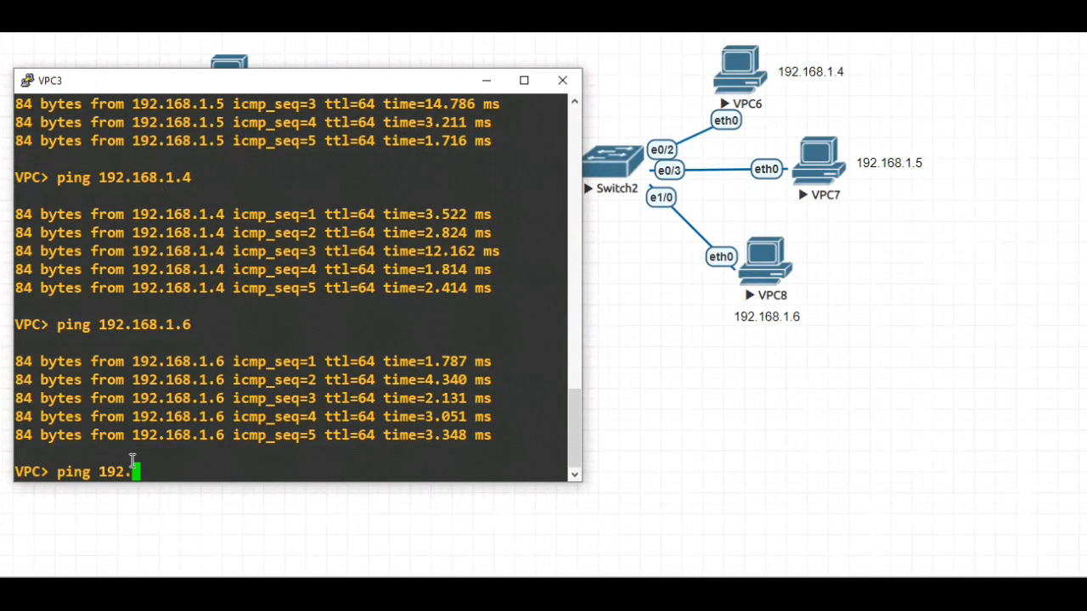
pyautogui.write('168.1.4')
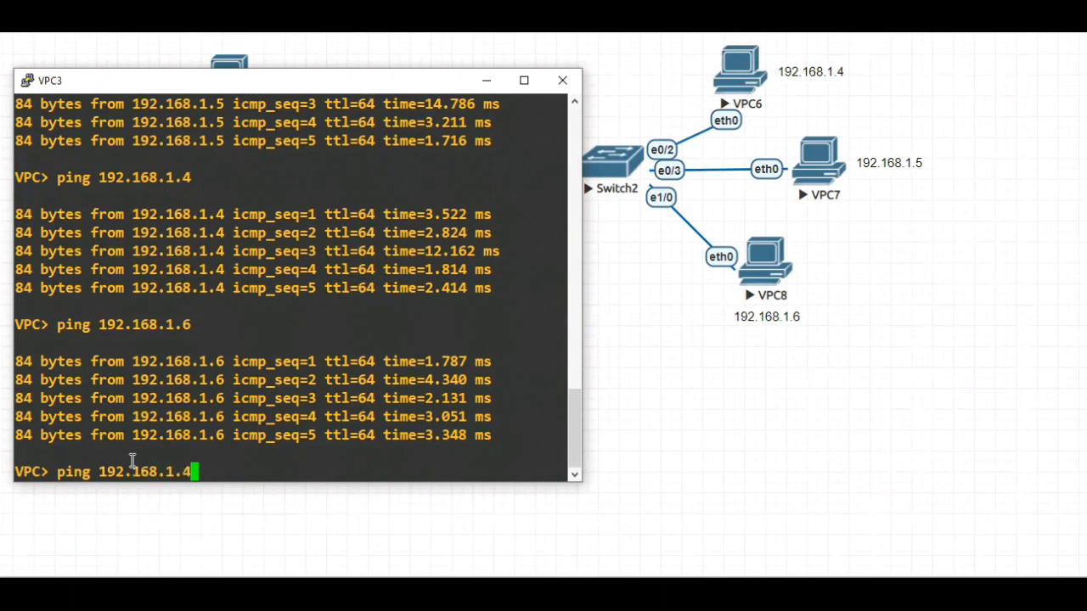
pyautogui.press('Return')
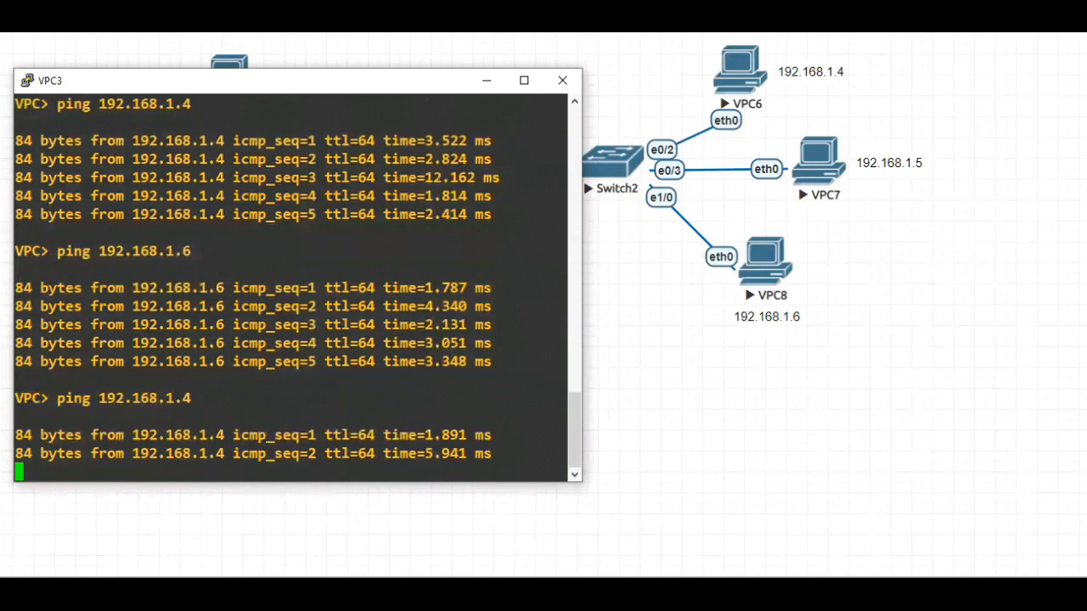
# Bring up both Wireshark captures and check the Port ID in the first CDP packets to identify the e0/1 capture
pyautogui.click(839, 592)
pyautogui.click(686, 522)
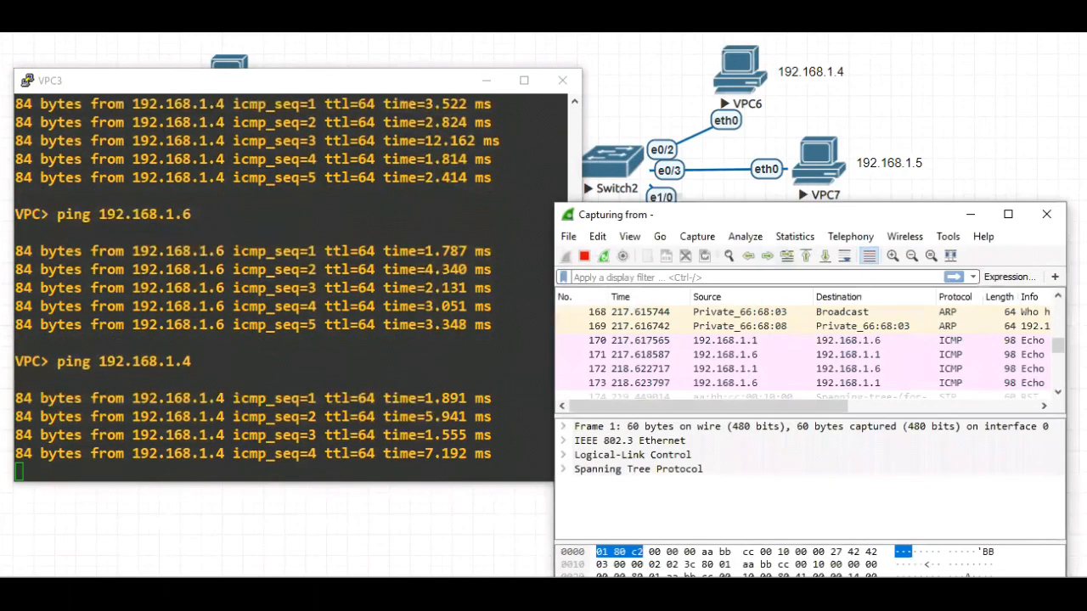
pyautogui.click(952, 530)
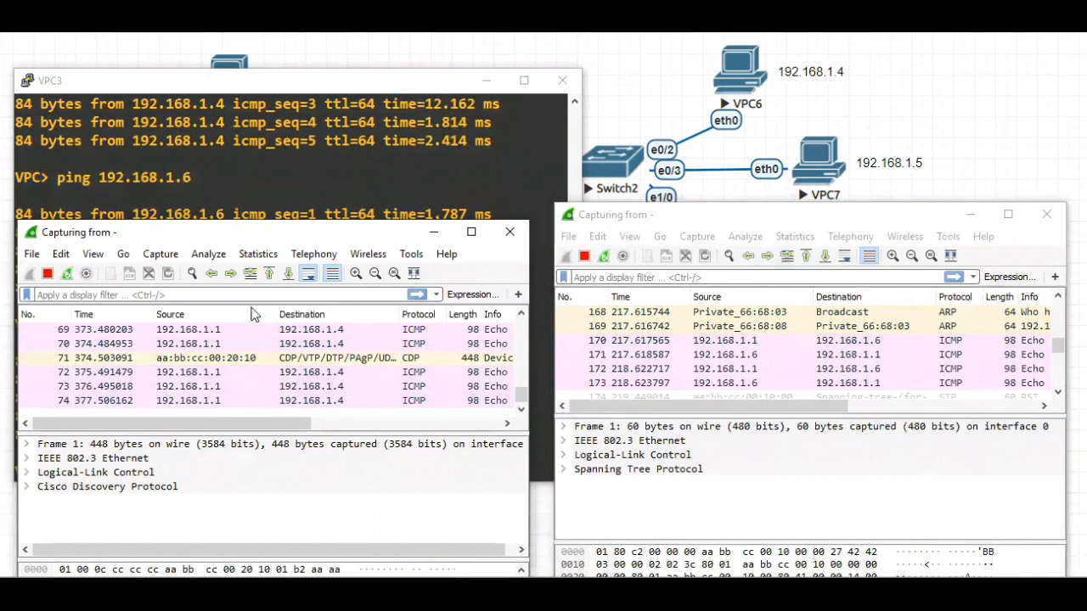
pyautogui.scroll(1, 521, 397)
pyautogui.moveTo(519, 398); pyautogui.dragTo(527, 327)
pyautogui.moveTo(262, 422); pyautogui.dragTo(450, 422)
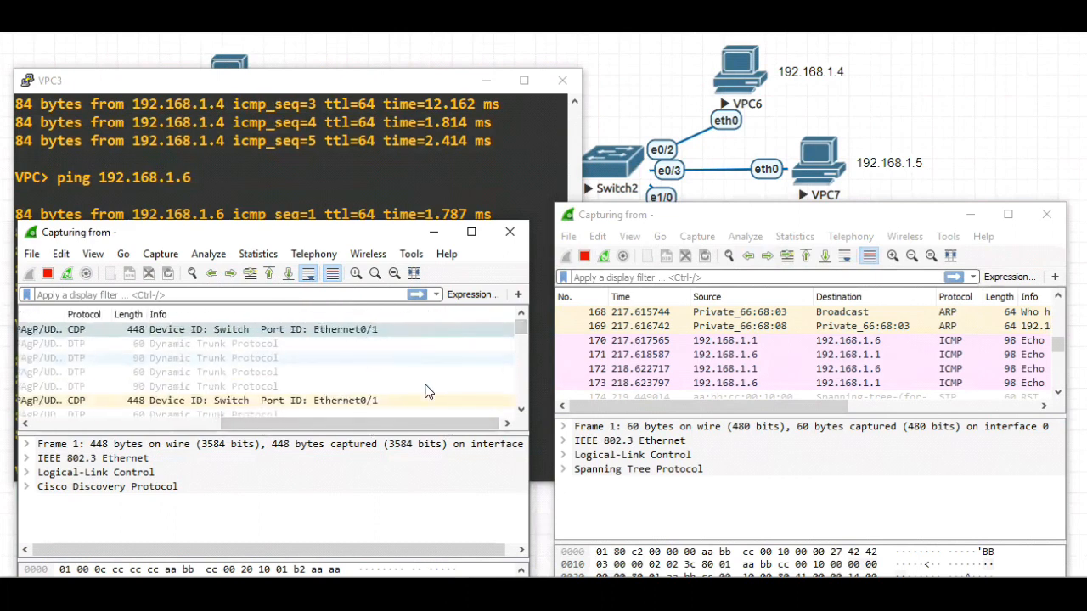
# Examine the ICMP packets from 192.168.1.1 to 192.168.1.4 in the e0/1 capture and compare them with the latest e0/0 packets, auto-scrolling that capture
pyautogui.moveTo(306, 434); pyautogui.dragTo(117, 423)
pyautogui.moveTo(521, 332); pyautogui.dragTo(521, 392)
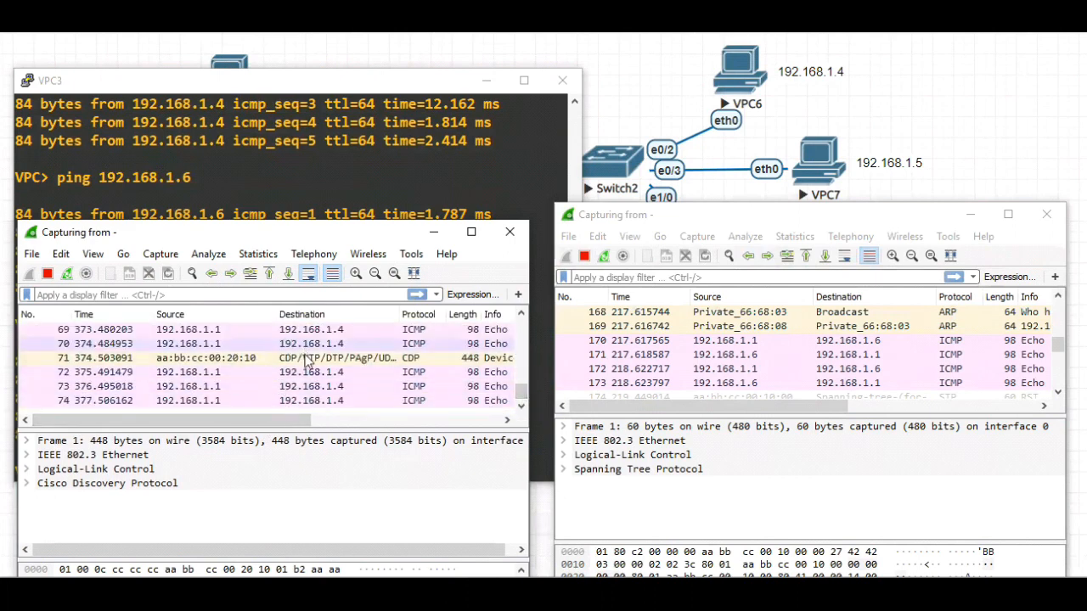
pyautogui.moveTo(255, 427)
pyautogui.mouseDown()
pyautogui.moveTo(430, 439)
pyautogui.moveTo(251, 438)
pyautogui.mouseUp()
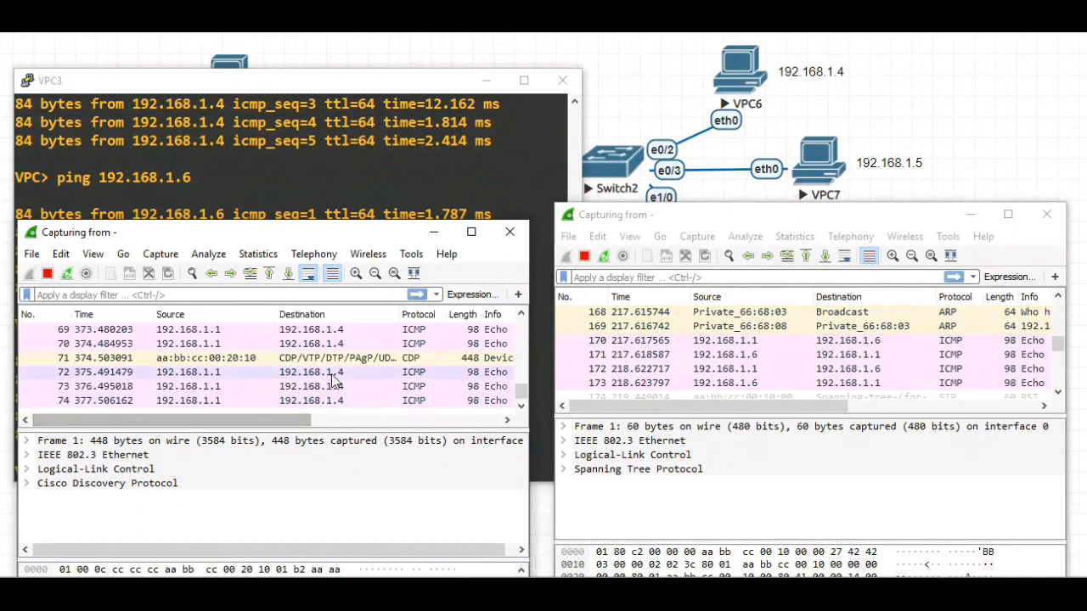
pyautogui.click(845, 254)
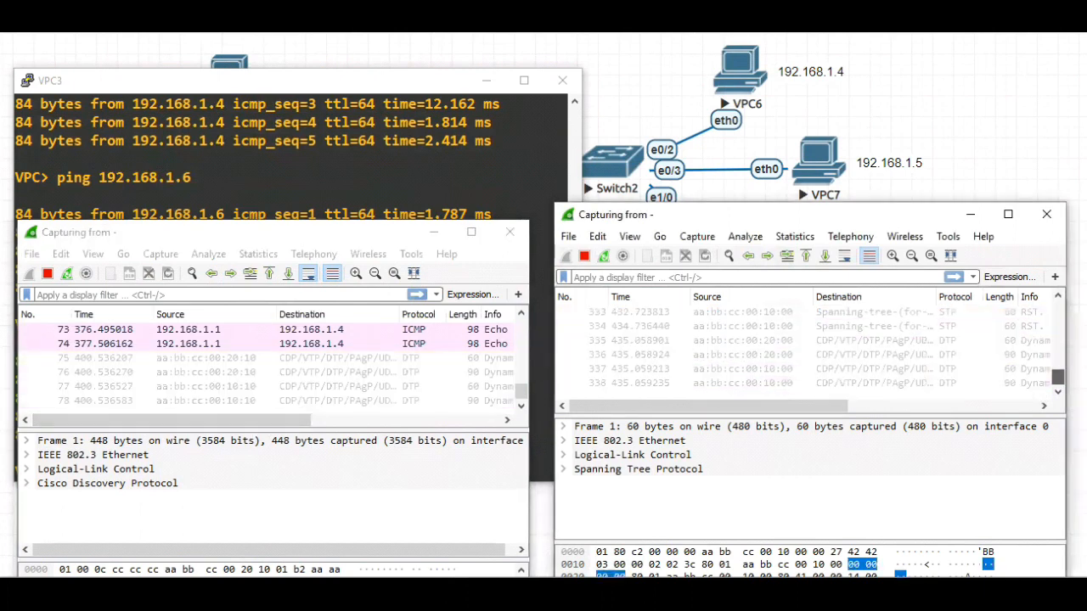
pyautogui.moveTo(1057, 379); pyautogui.dragTo(1057, 379)
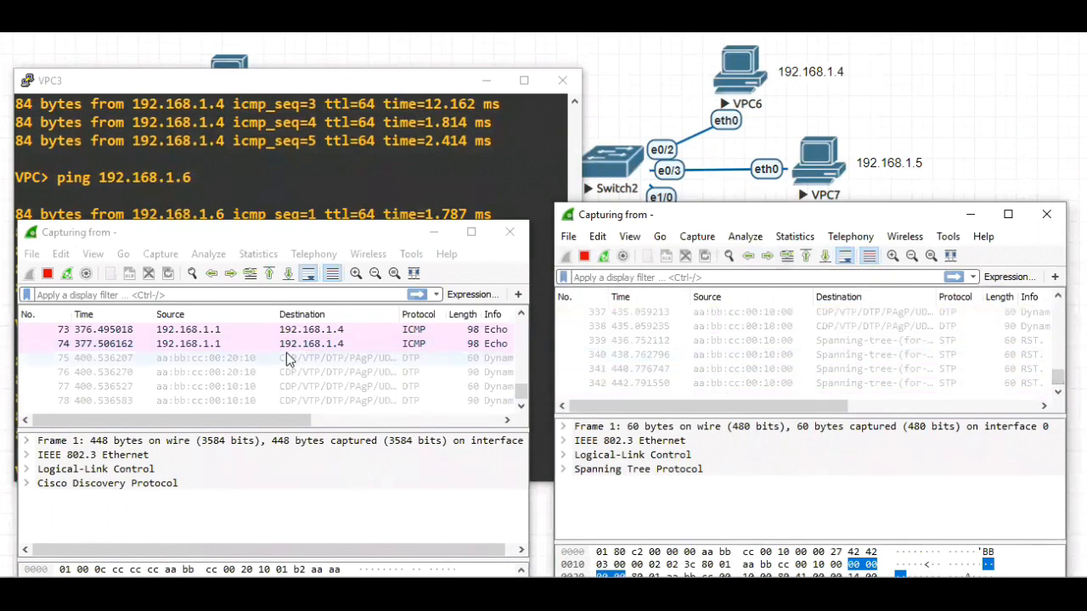
# Compare the ICMP replies from 192.168.1.4 in the e0/0 capture with the ICMP requests from 192.168.1.1 in the e0/1 capture
pyautogui.moveTo(1057, 379); pyautogui.dragTo(1057, 379)
pyautogui.moveTo(822, 412); pyautogui.dragTo(764, 408)
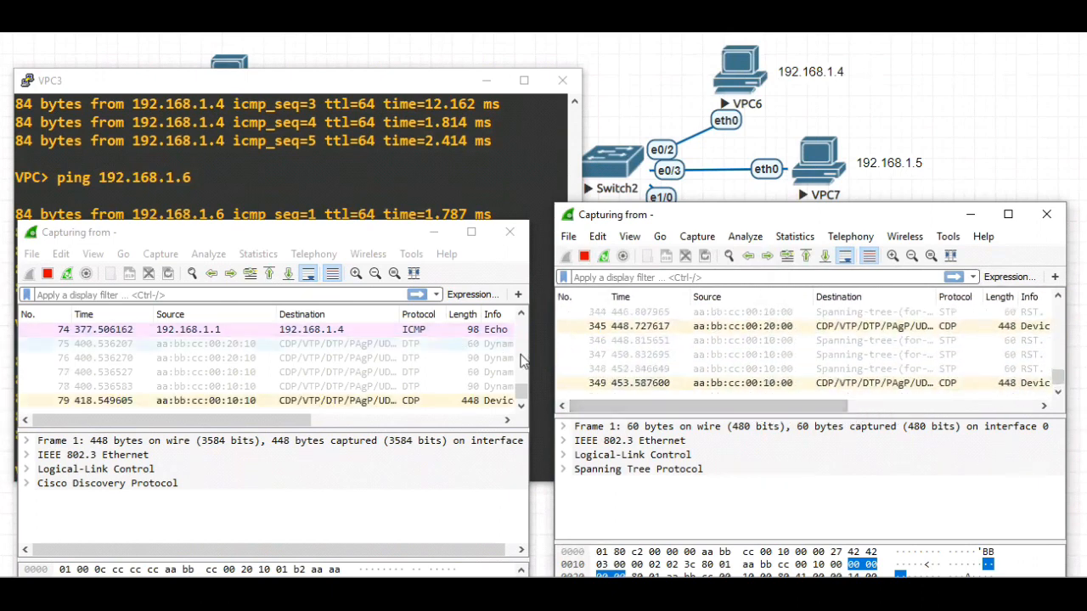
pyautogui.scroll(10, 800, 373)
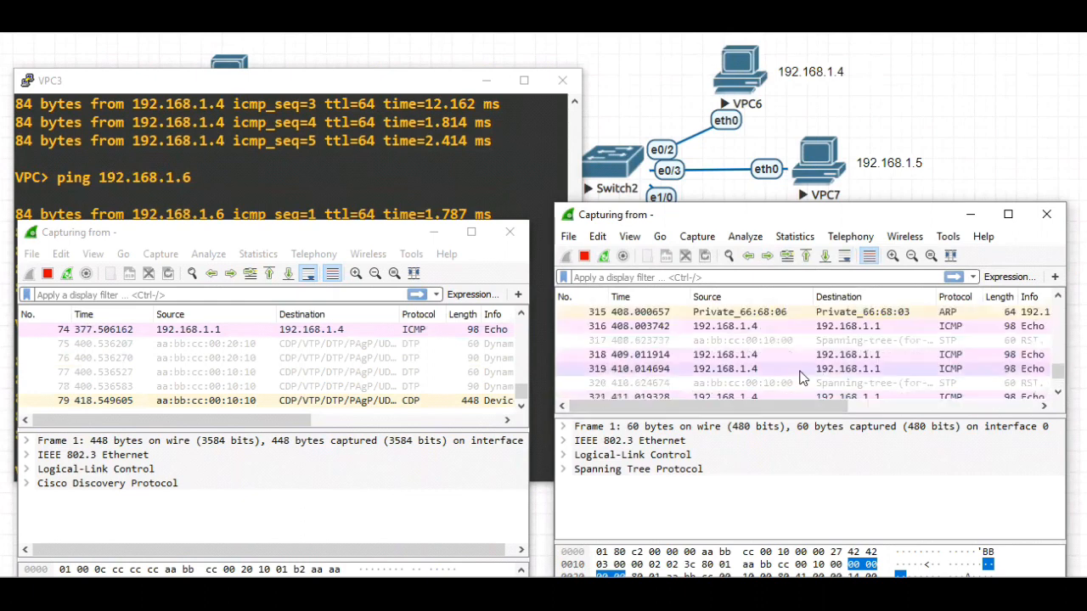
pyautogui.moveTo(804, 410); pyautogui.dragTo(930, 412)
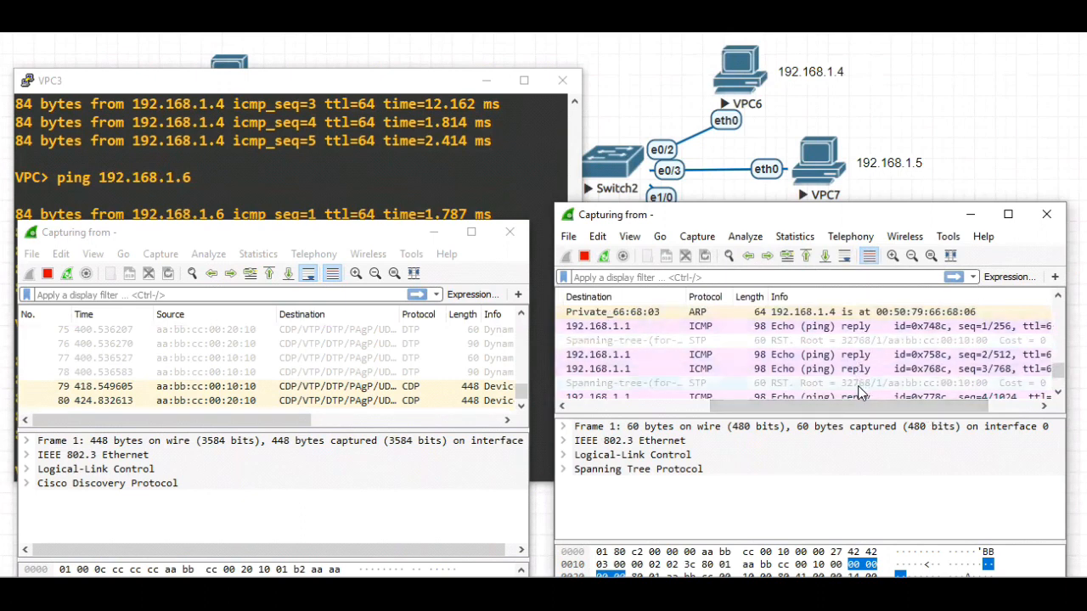
pyautogui.moveTo(277, 419); pyautogui.dragTo(315, 432)
pyautogui.scroll(1, 374, 396)
pyautogui.scroll(1, 374, 397)
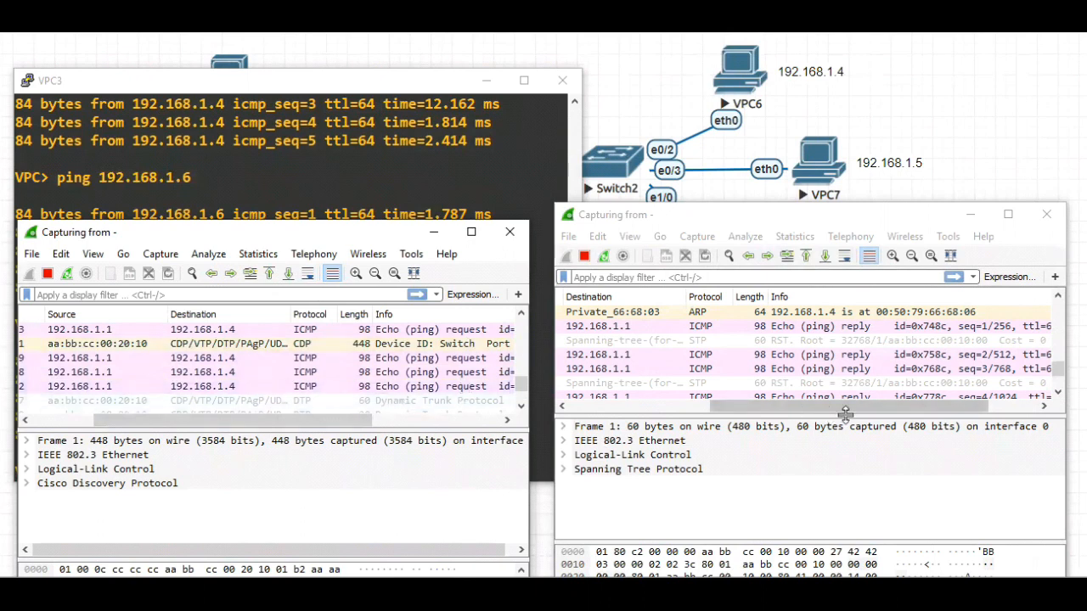
pyautogui.moveTo(266, 429); pyautogui.dragTo(363, 430)
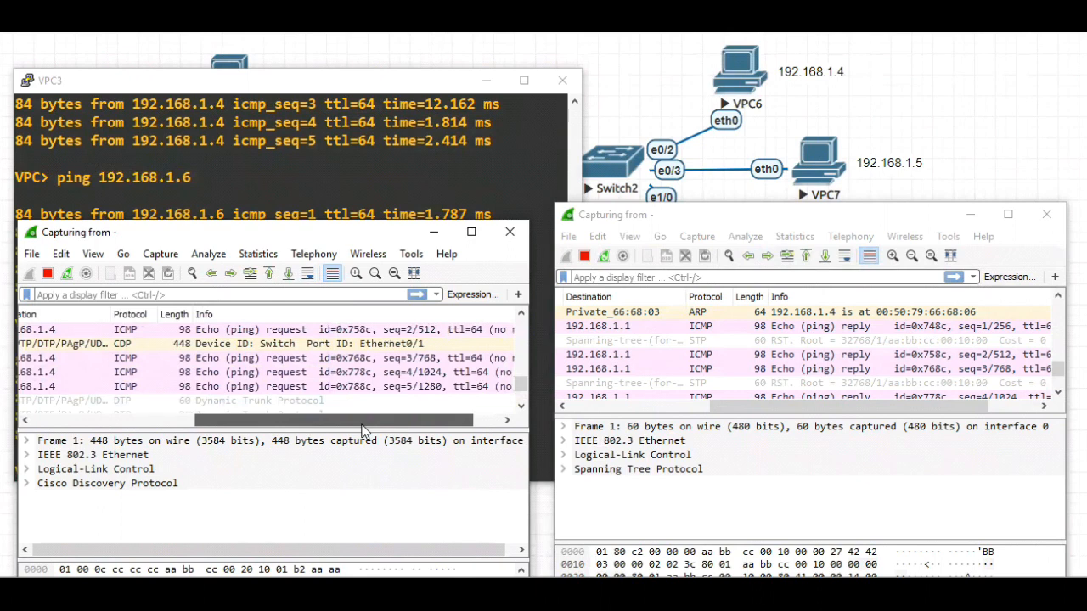
# Minimize the e0/1 capture and ping 192.168.1.5 from the VPC3 console
pyautogui.click(441, 231)
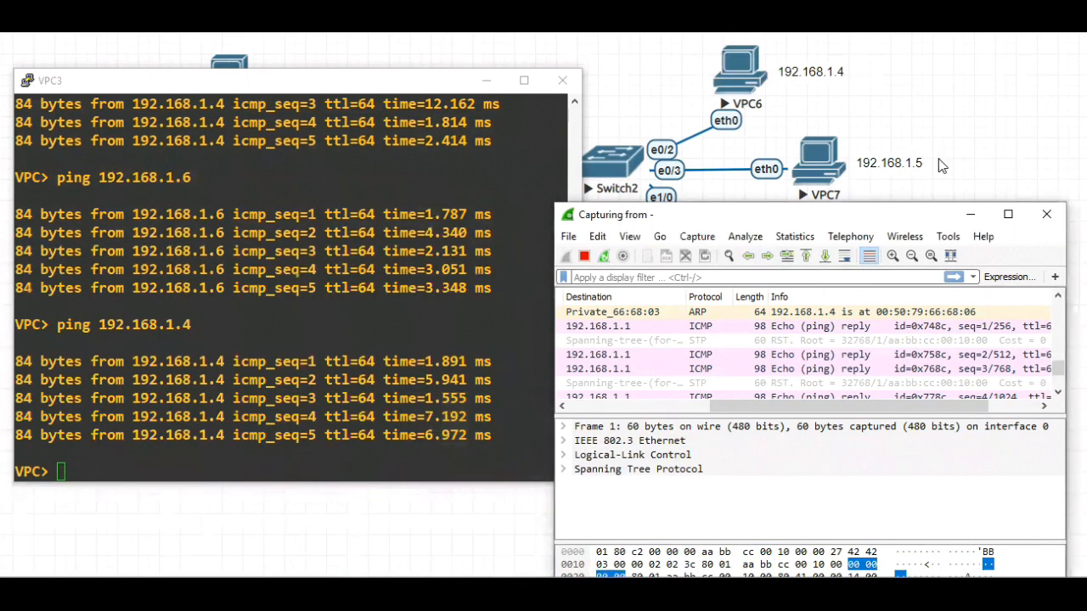
pyautogui.click(86, 469)
pyautogui.write('ping ')
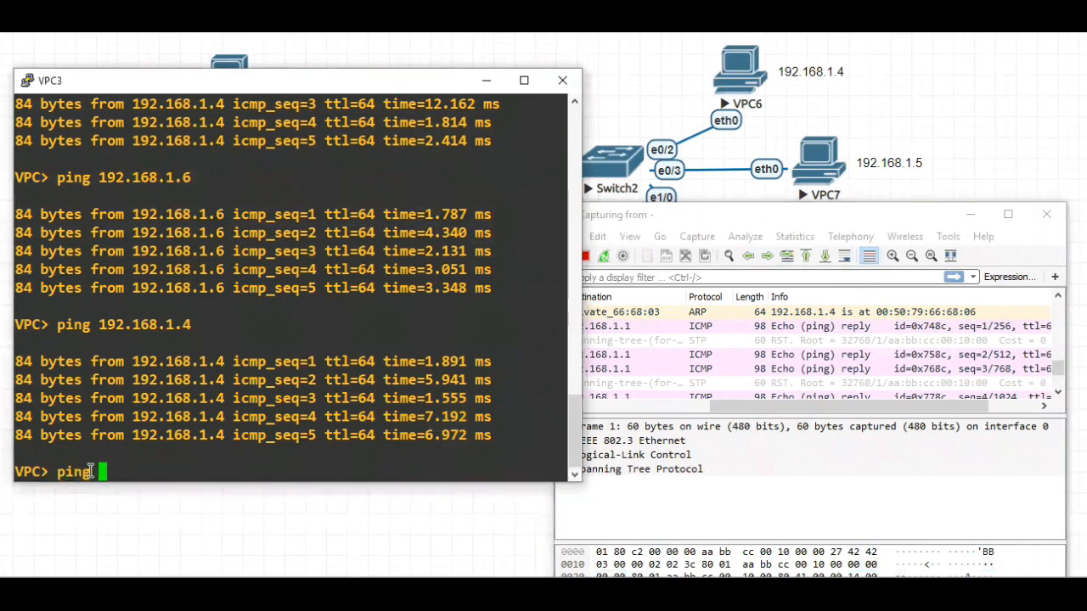
pyautogui.write('192.168.1.5')
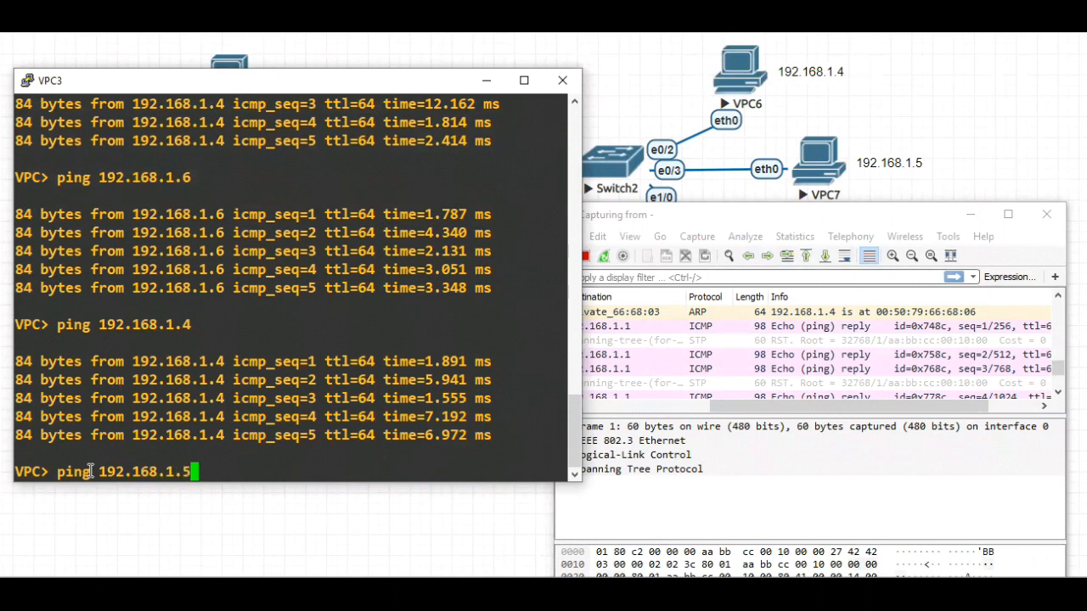
pyautogui.press('Return')
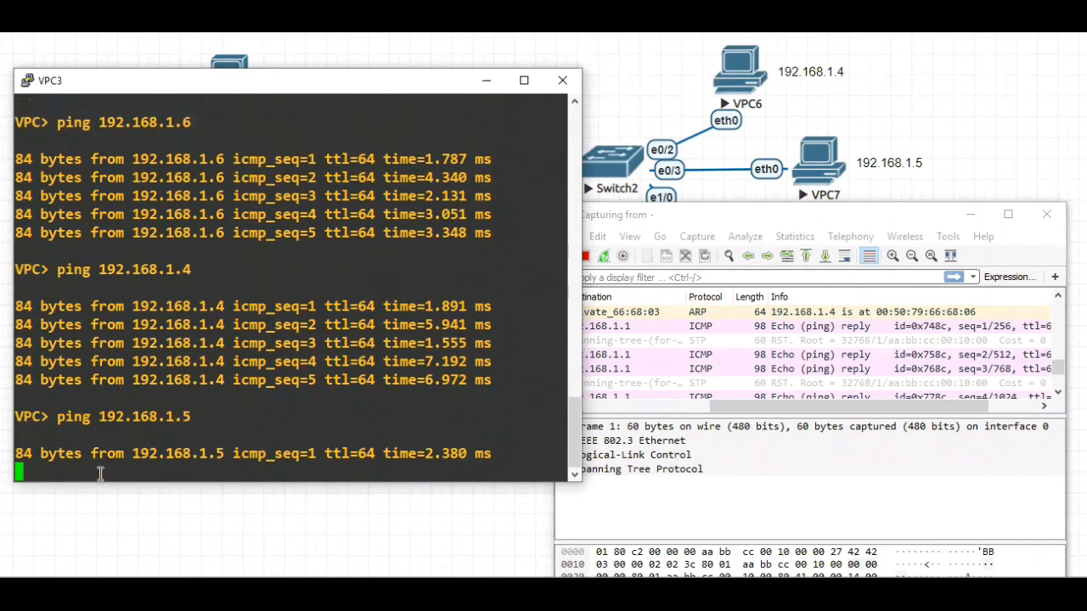
# Bring up the e0/1 capture and check its latest packets for ping traffic to 192.168.1.5
pyautogui.moveTo(865, 525)
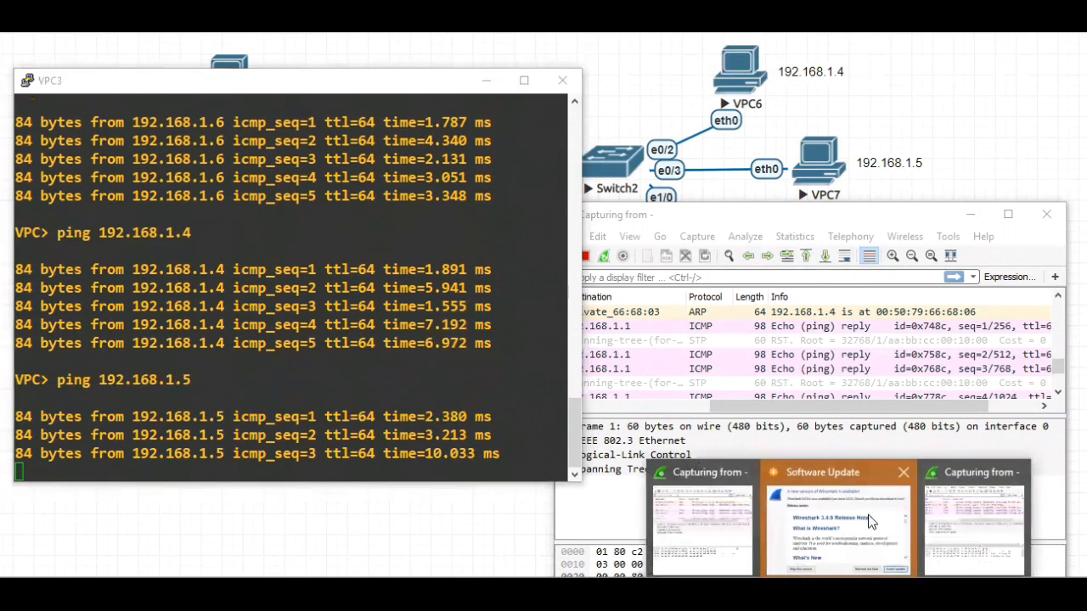
pyautogui.click(676, 523)
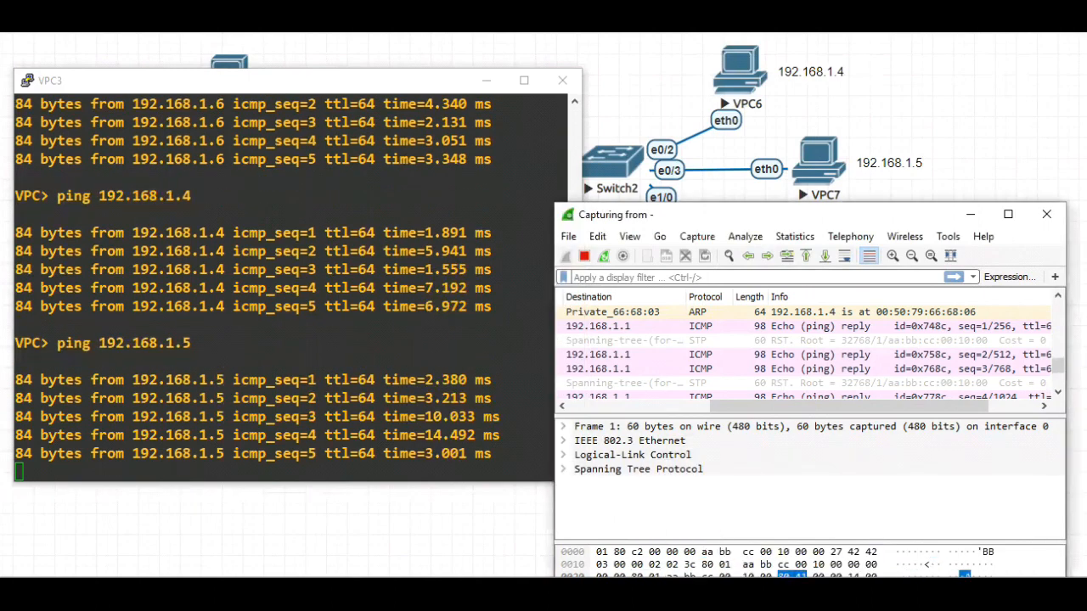
pyautogui.click(688, 522)
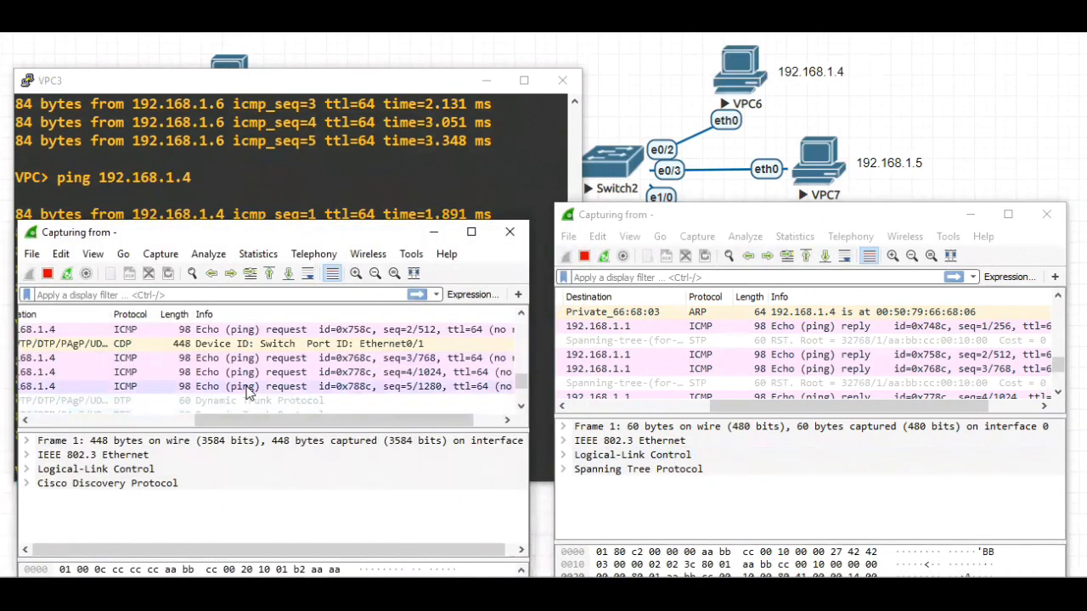
pyautogui.scroll(-3, 377, 406)
pyautogui.moveTo(297, 422); pyautogui.dragTo(143, 422)
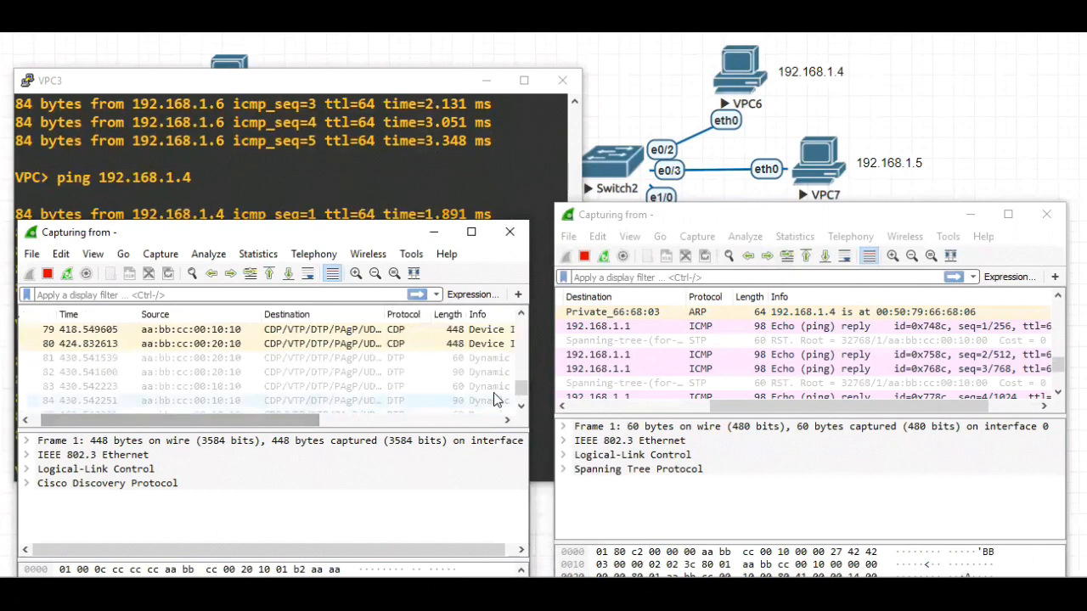
pyautogui.scroll(-2, 466, 399)
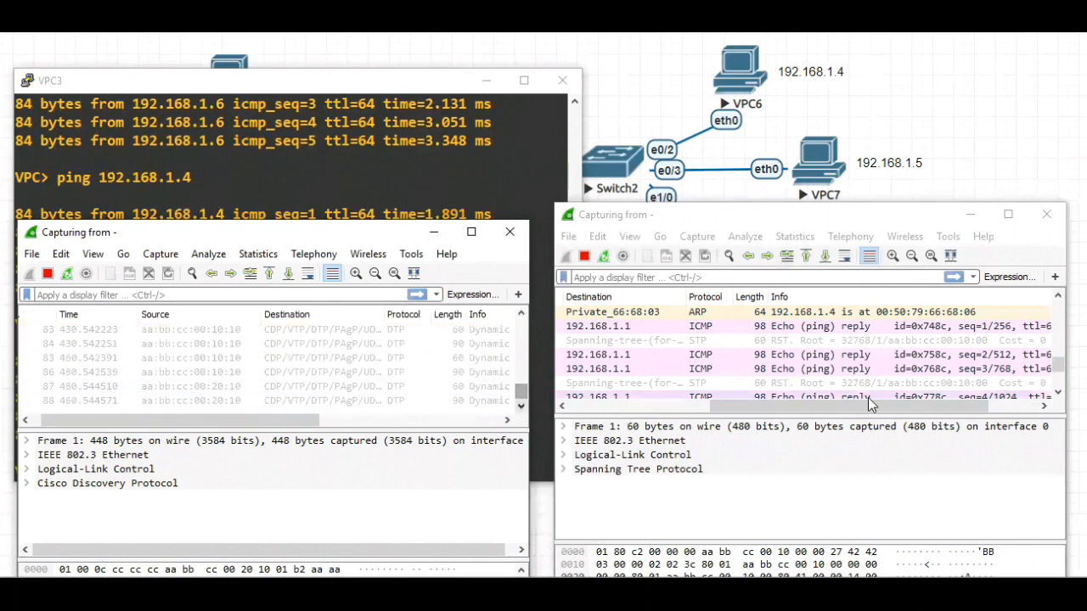
# Examine the ICMP requests and replies between 192.168.1.1 and 192.168.1.5 in the e0/0 capture
pyautogui.click(1056, 371)
pyautogui.moveTo(920, 411); pyautogui.dragTo(736, 431)
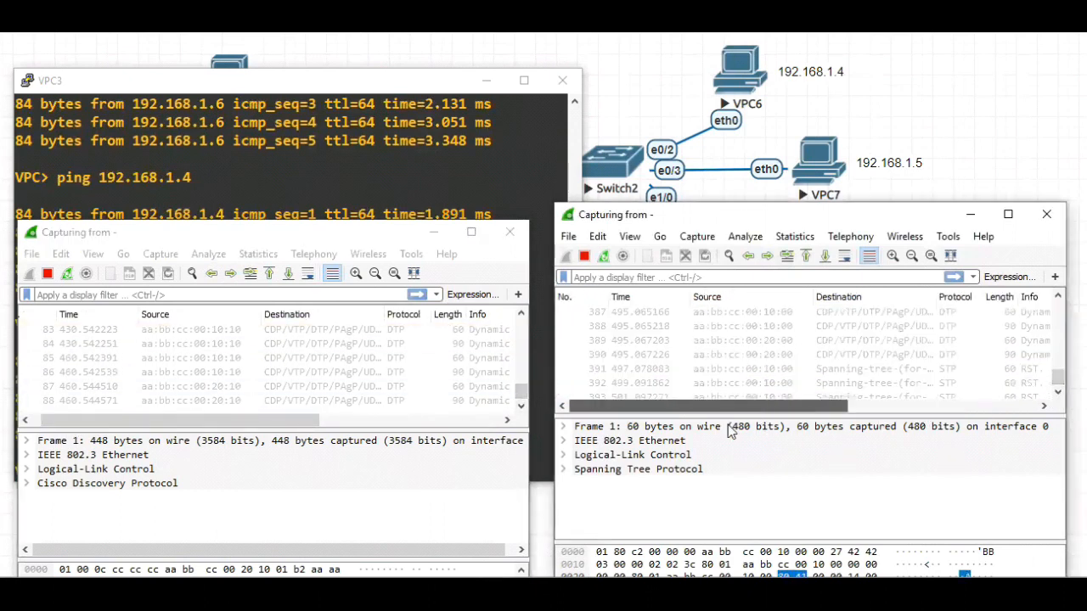
pyautogui.scroll(4, 807, 355)
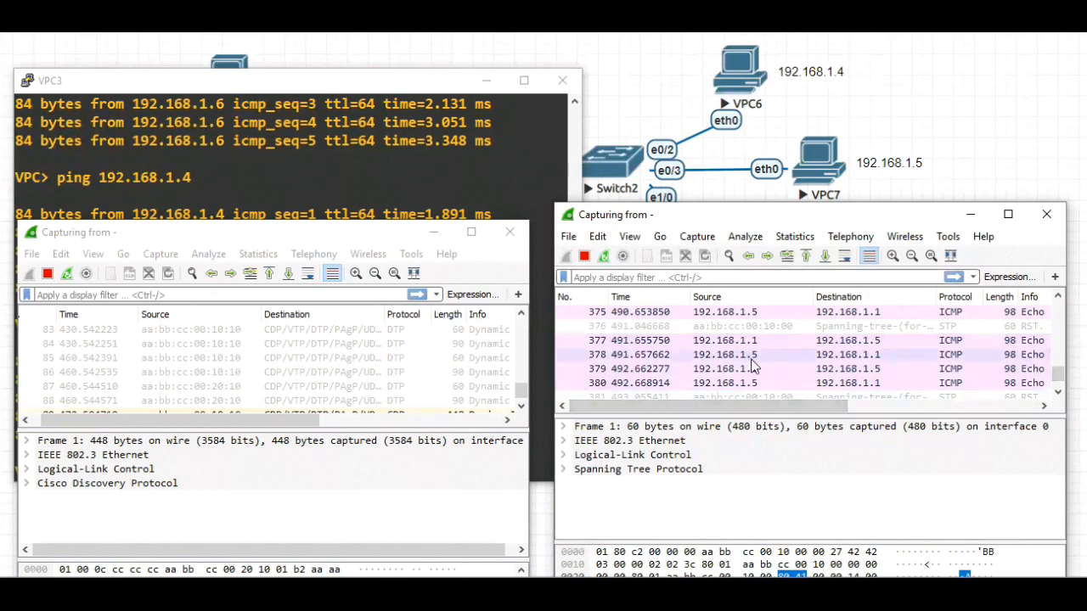
pyautogui.scroll(1, 758, 350)
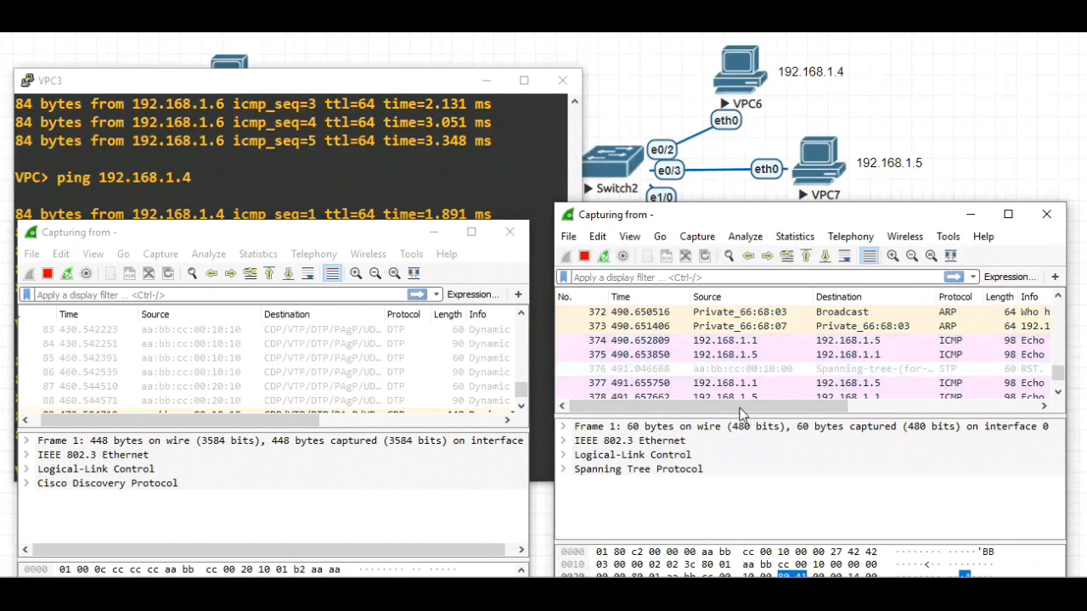
pyautogui.moveTo(723, 406); pyautogui.dragTo(915, 418)
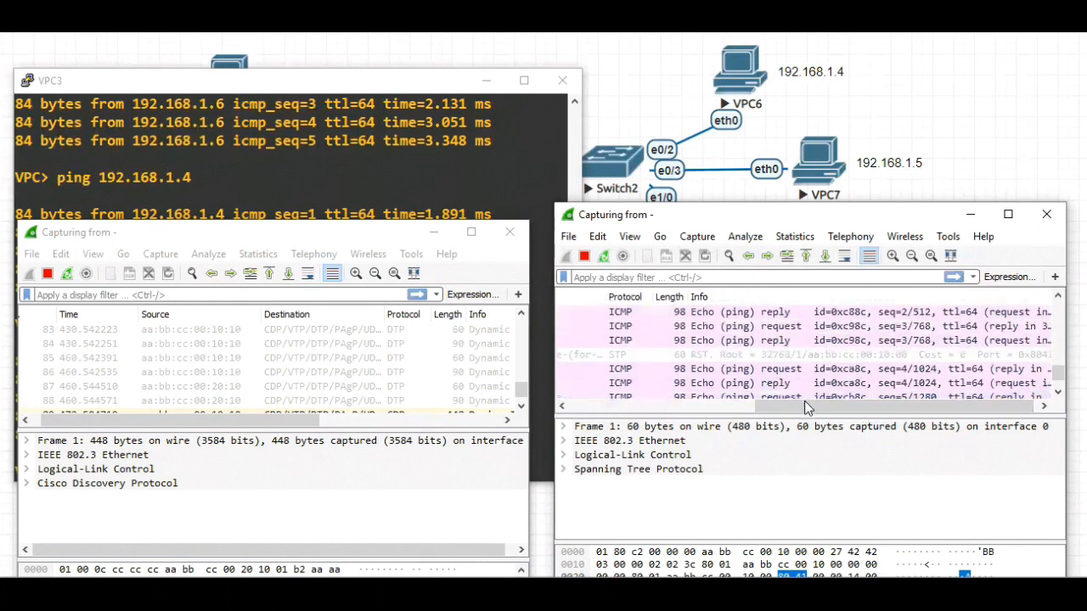
pyautogui.moveTo(862, 404); pyautogui.dragTo(609, 411)
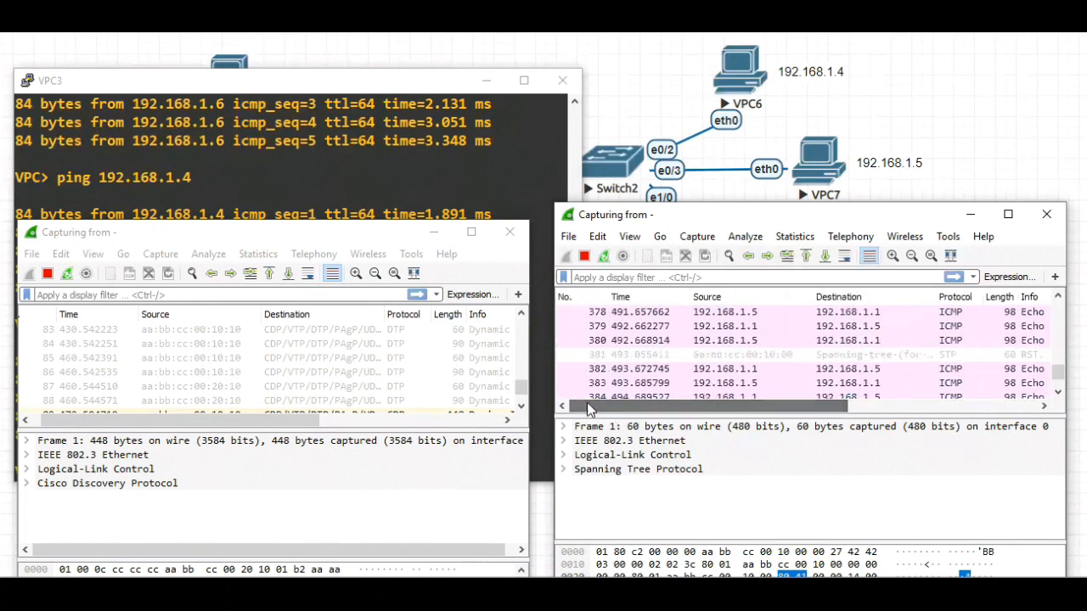
# Minimize the e0/1 capture and ping 192.168.1.6 from the VPC3 console, checking VPC8's address in the topology
pyautogui.click(436, 236)
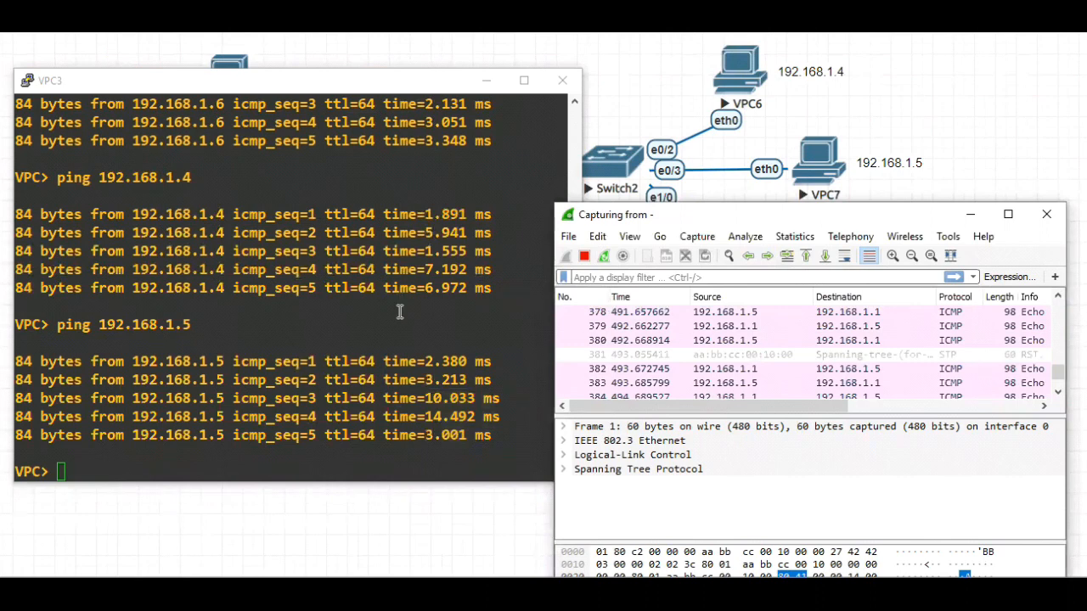
pyautogui.click(66, 472)
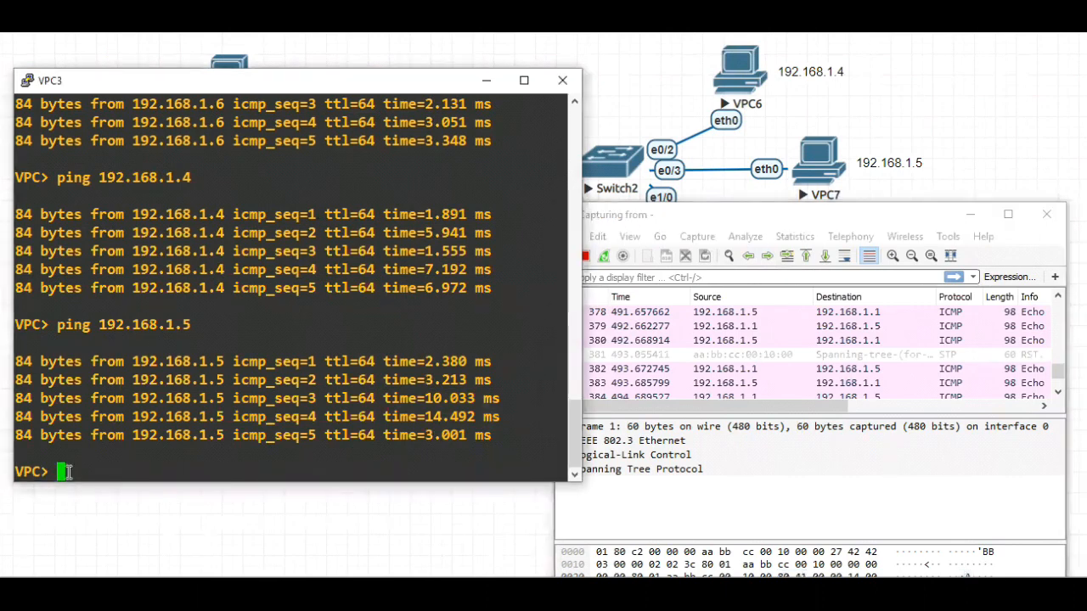
pyautogui.write('ping 192.1')
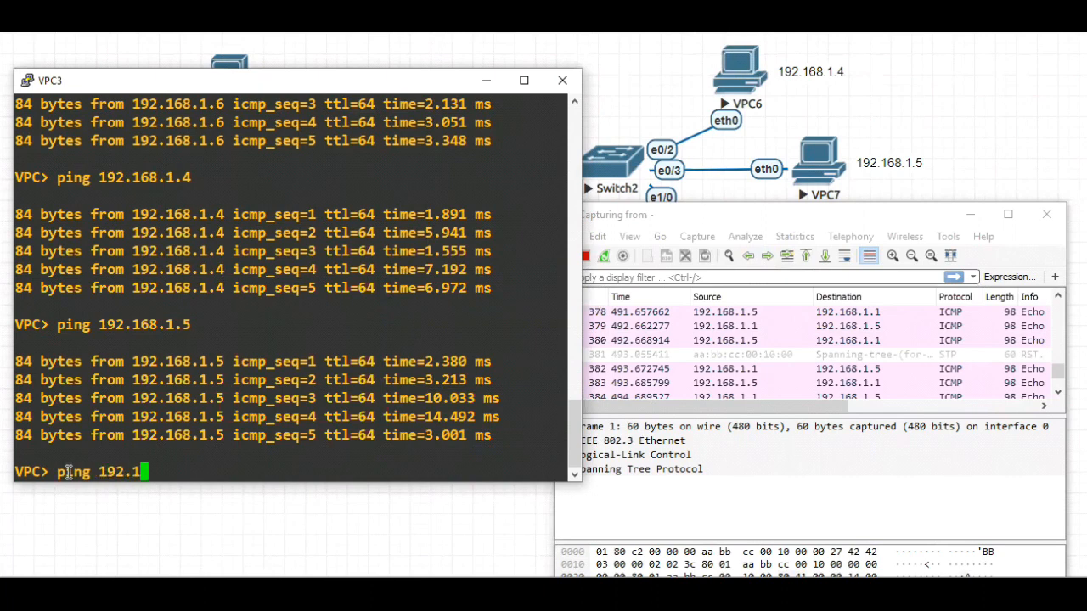
pyautogui.write('68.1.6')
pyautogui.click(992, 163)
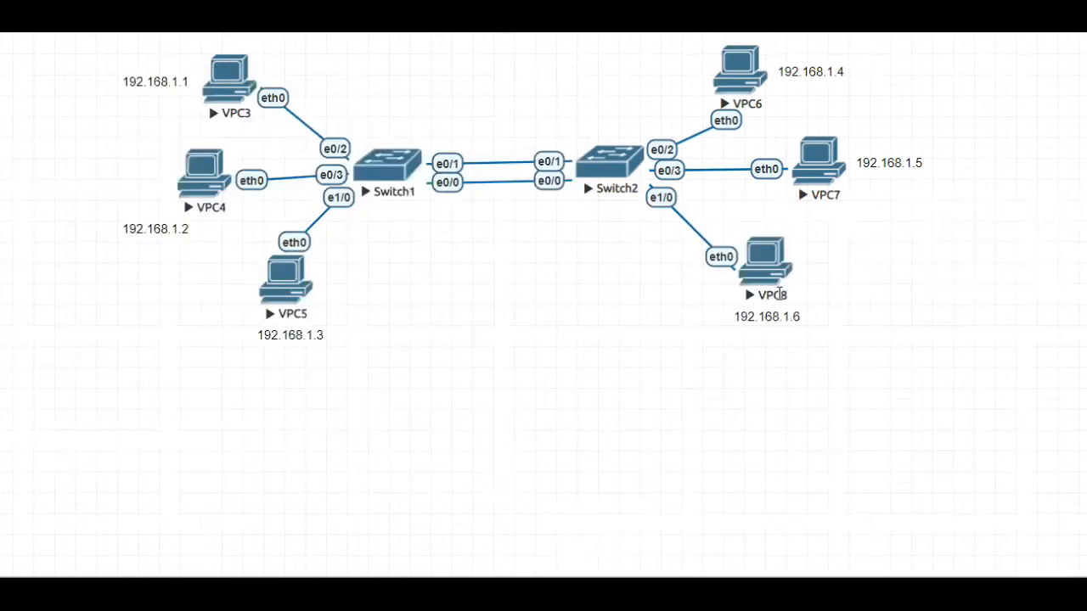
pyautogui.moveTo(633, 593)
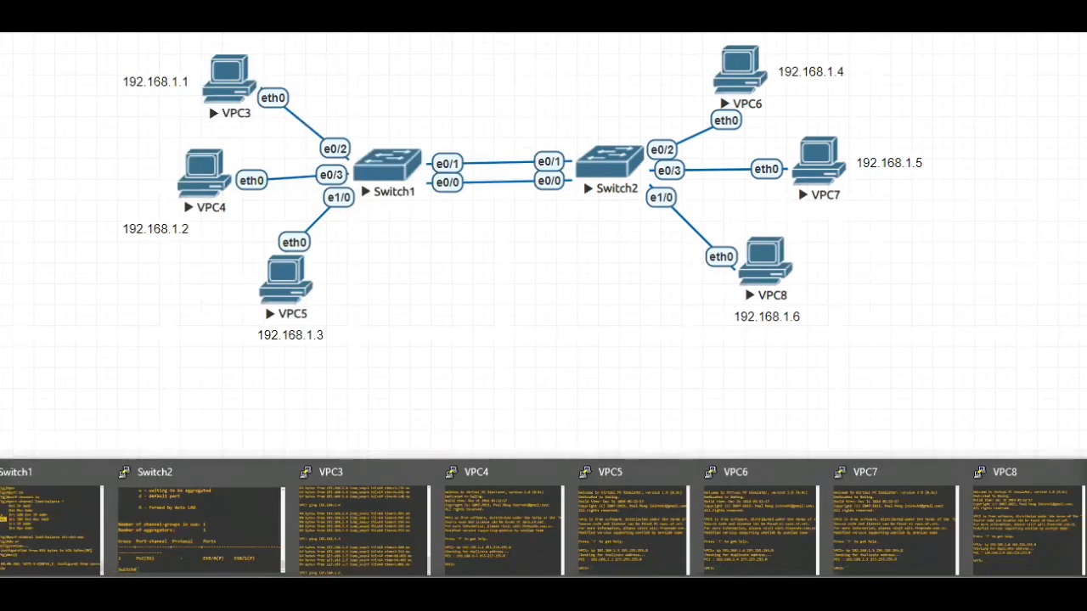
pyautogui.click(350, 527)
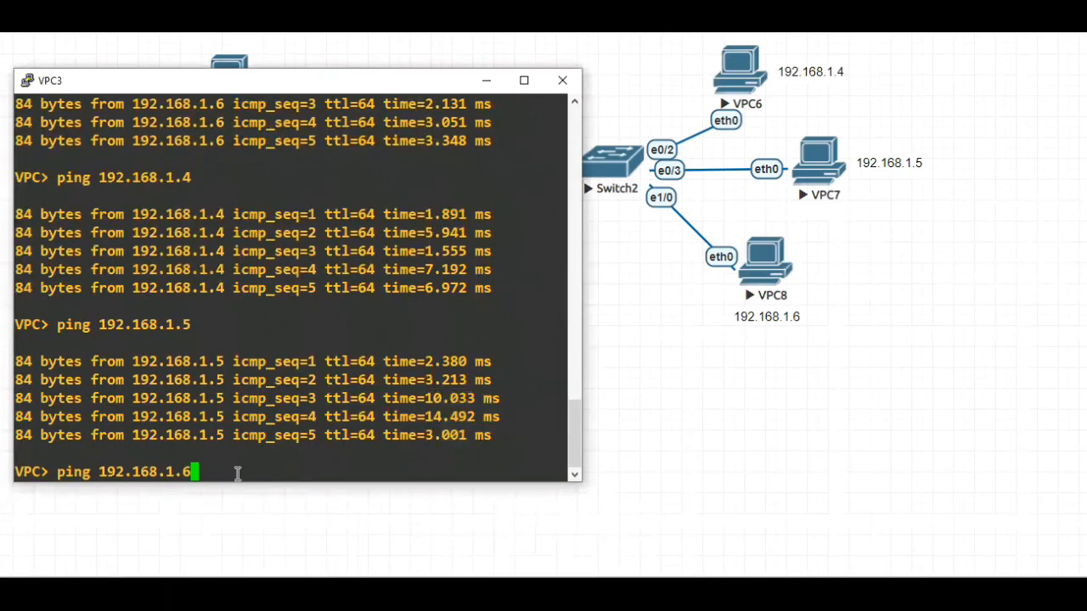
pyautogui.write('ping 192.168.1.6')
pyautogui.press('Return')
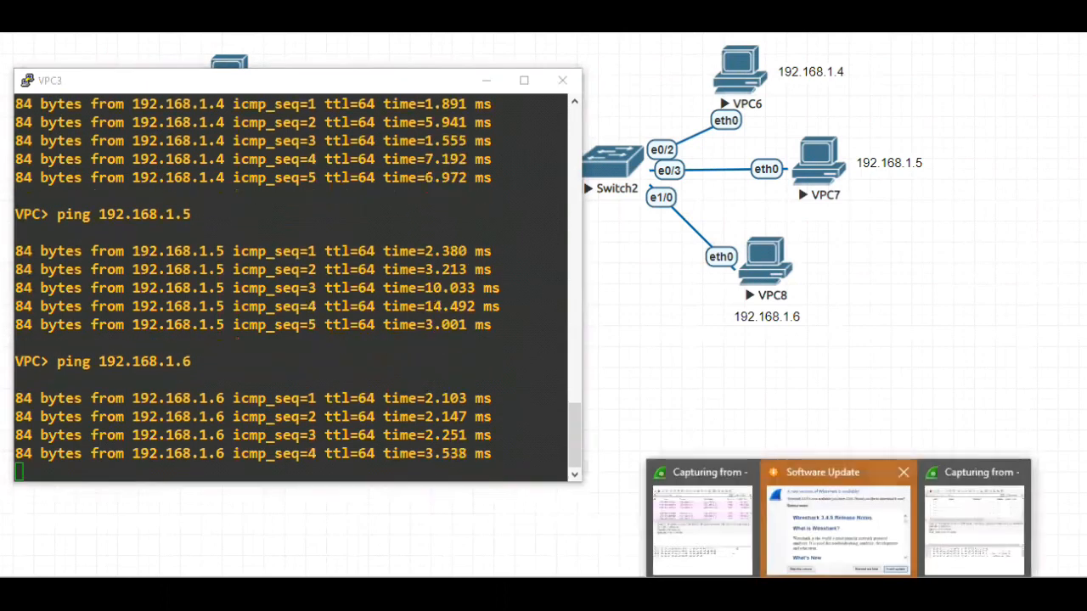
# Bring up both captures and examine the ICMP packets to 192.168.1.6 and the CDP Port ID in the e0/1 capture
pyautogui.click(704, 538)
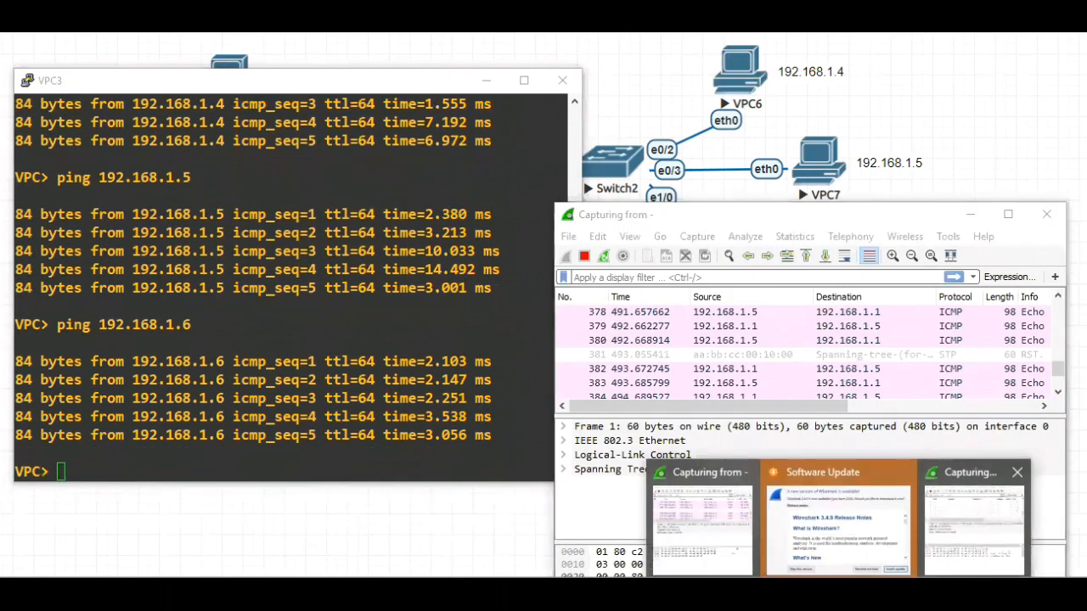
pyautogui.click(954, 539)
pyautogui.moveTo(525, 386); pyautogui.dragTo(522, 400)
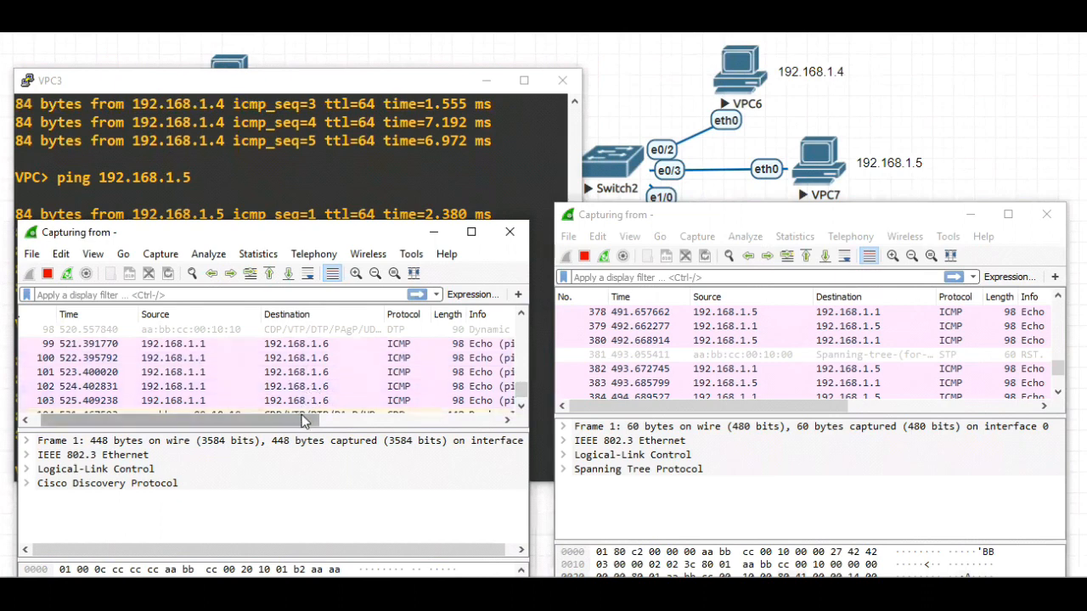
pyautogui.moveTo(297, 419); pyautogui.dragTo(321, 420)
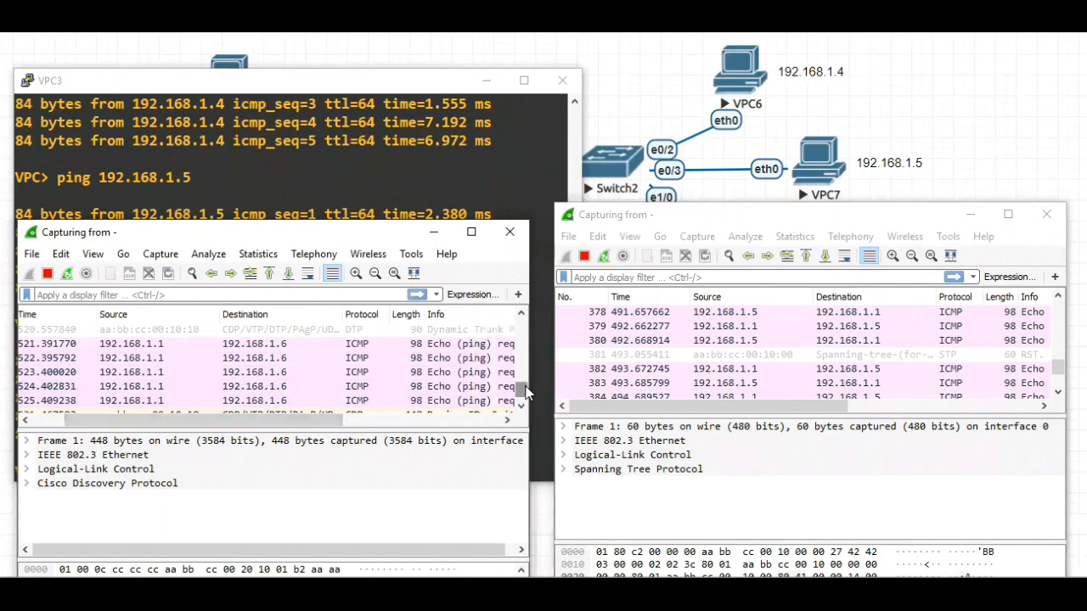
pyautogui.moveTo(522, 391); pyautogui.dragTo(522, 333)
pyautogui.moveTo(334, 423); pyautogui.dragTo(493, 422)
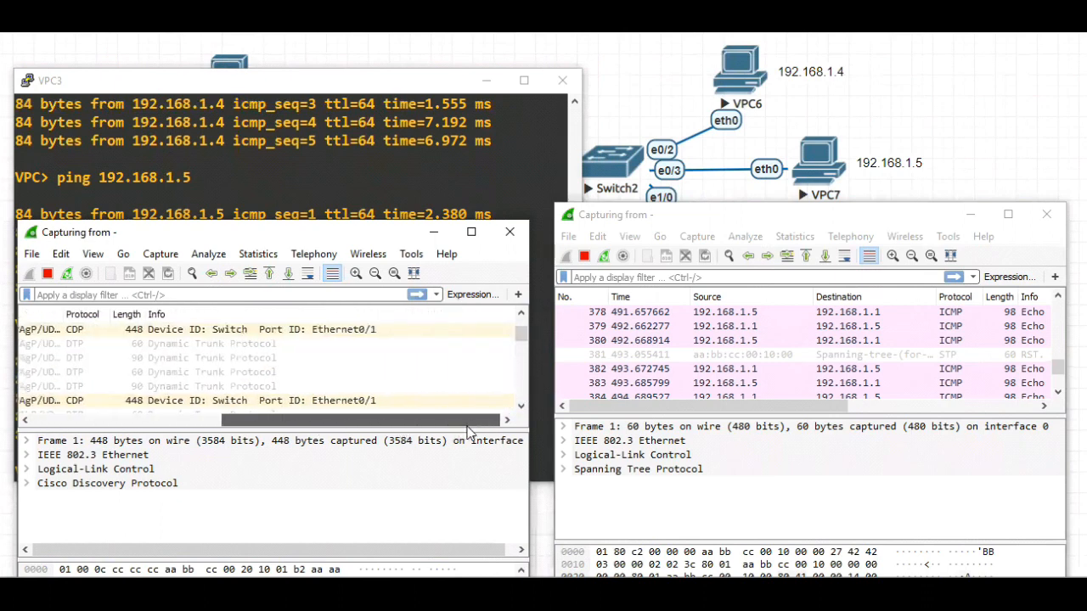
pyautogui.moveTo(411, 426); pyautogui.dragTo(221, 422)
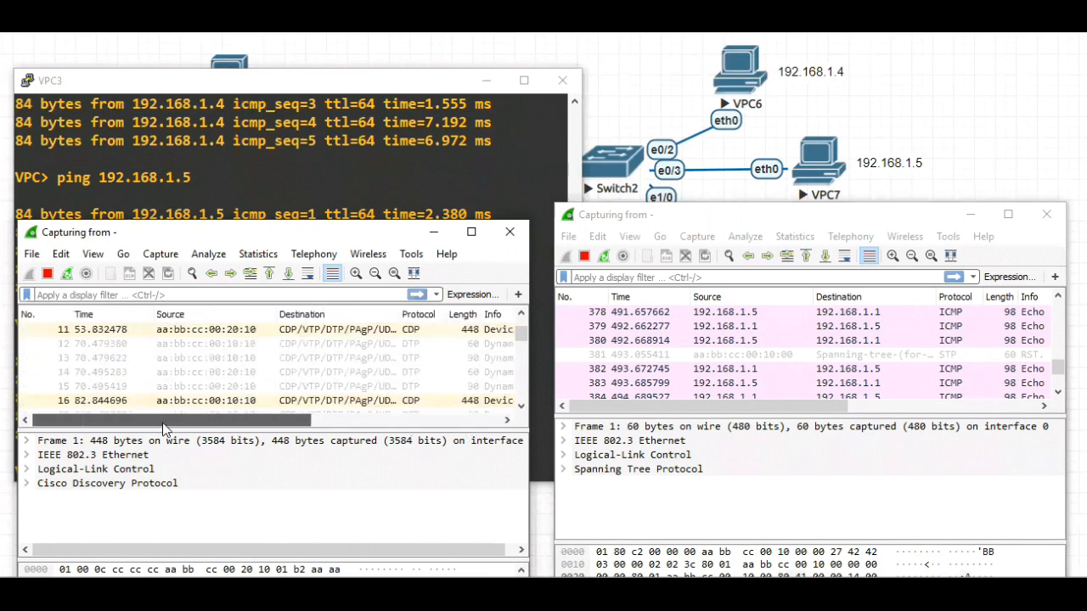
pyautogui.moveTo(522, 340); pyautogui.dragTo(522, 397)
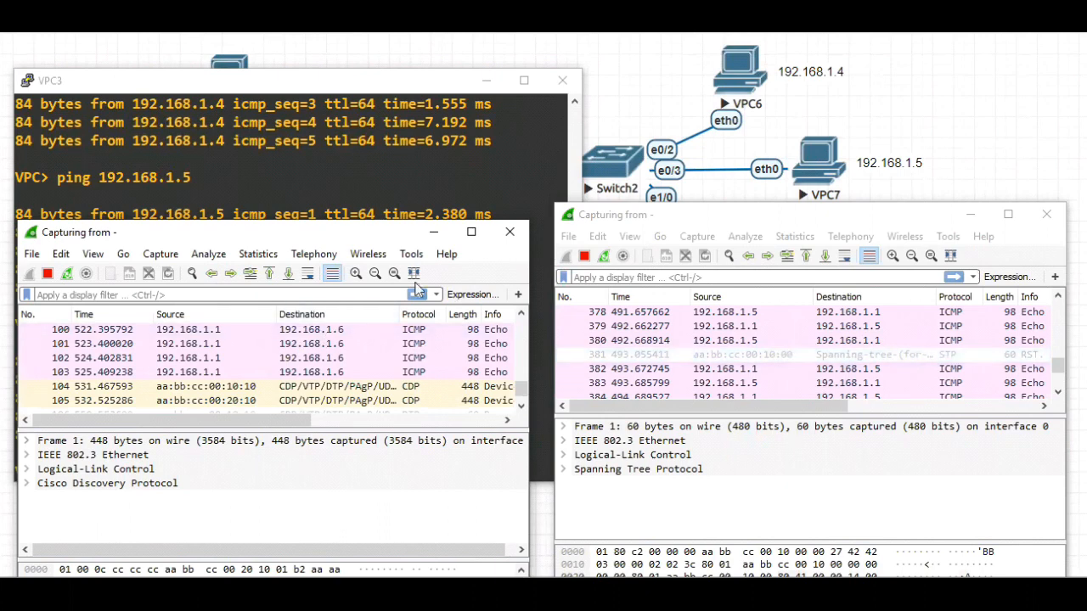
# Minimize both Wireshark captures and the VPC3 console to return to the network topology
pyautogui.click(433, 232)
pyautogui.click(974, 220)
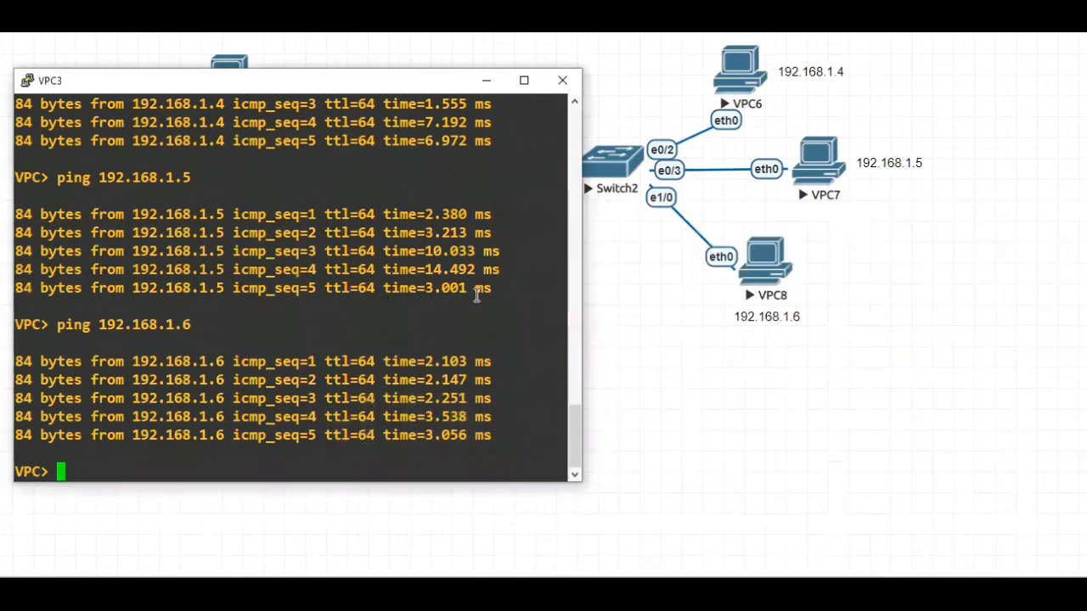
pyautogui.click(488, 79)
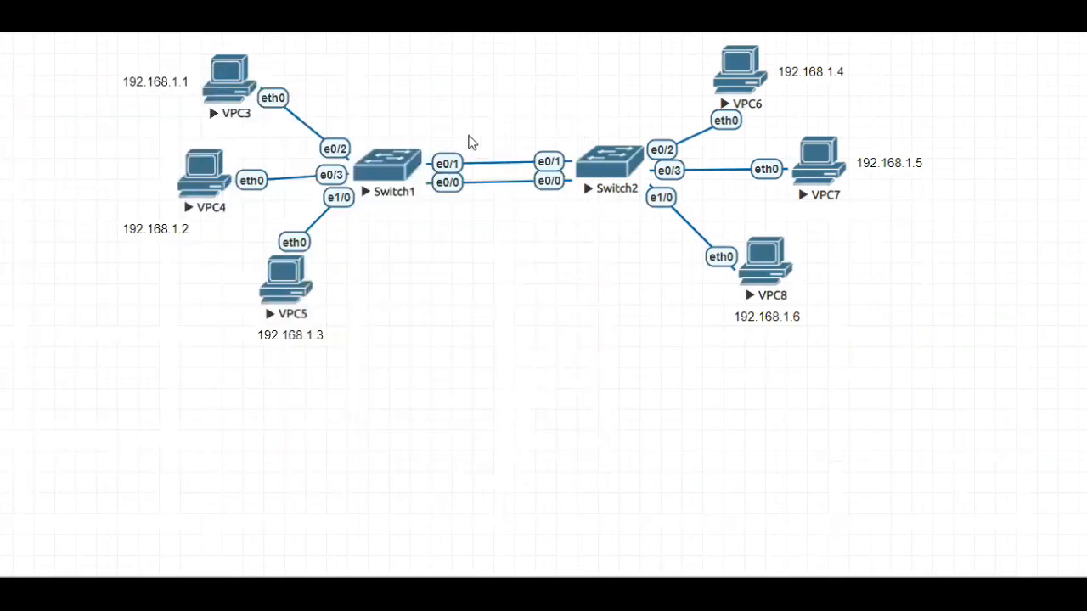